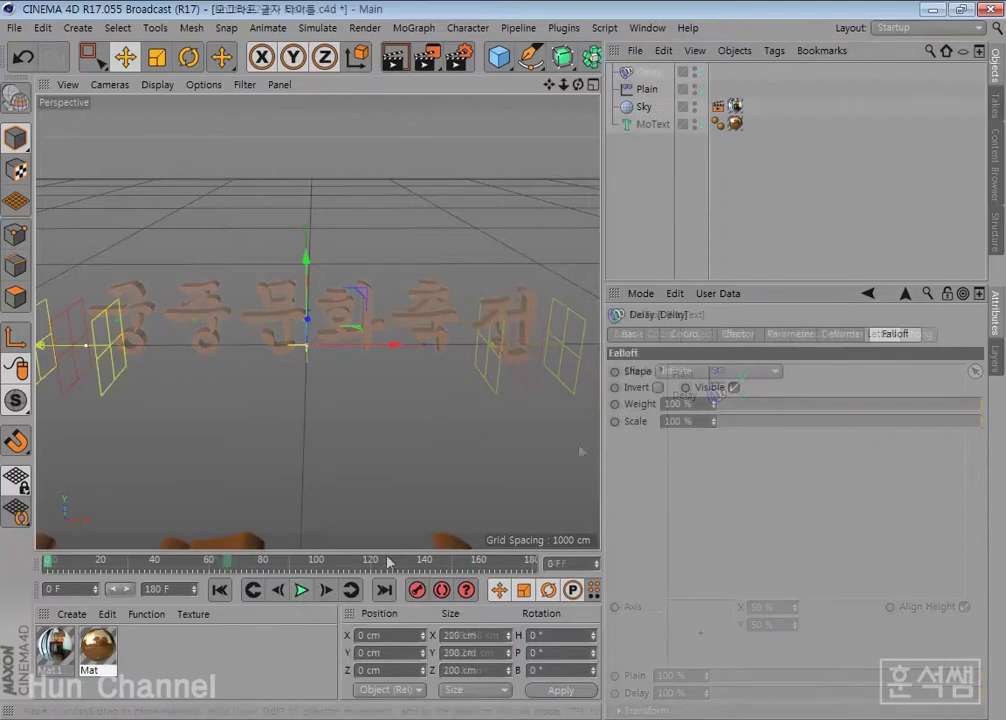
Preview the title animation, then inspect the Delay effector's Strength and Spring mode settings
{"action": "left_click", "coordinate": [298, 592]}
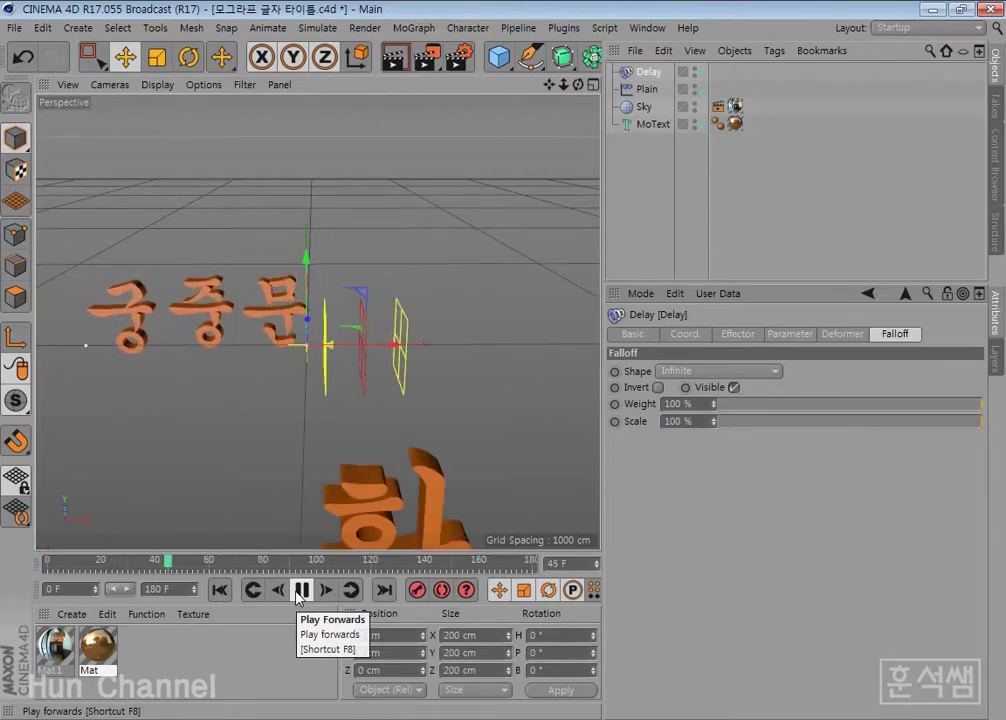
{"action": "left_click", "coordinate": [297, 598]}
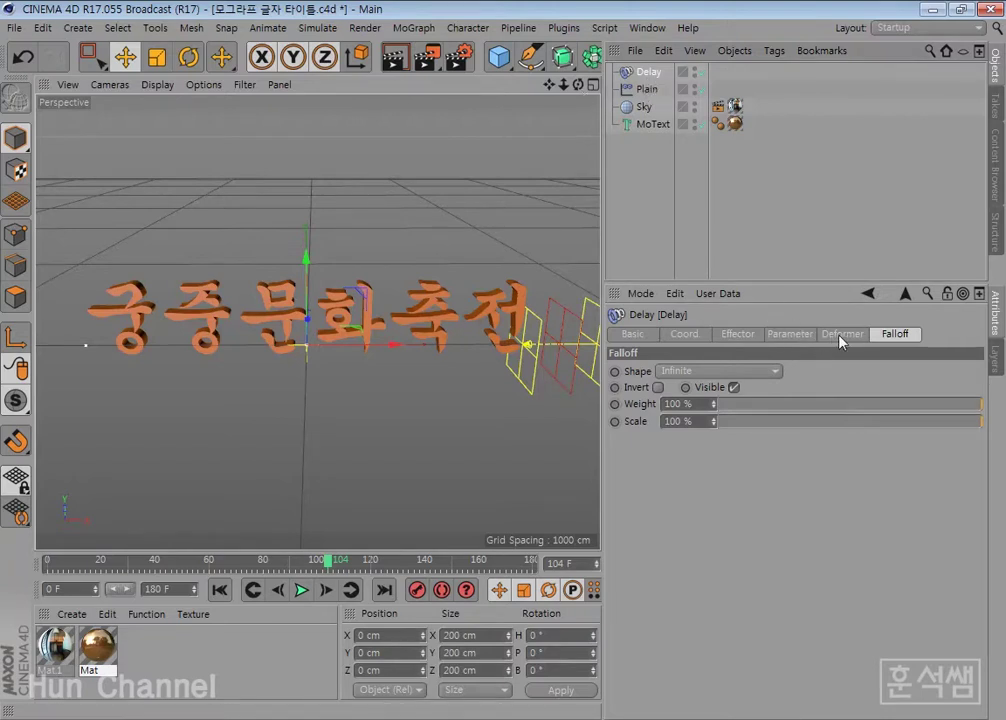
{"action": "left_click", "coordinate": [786, 334]}
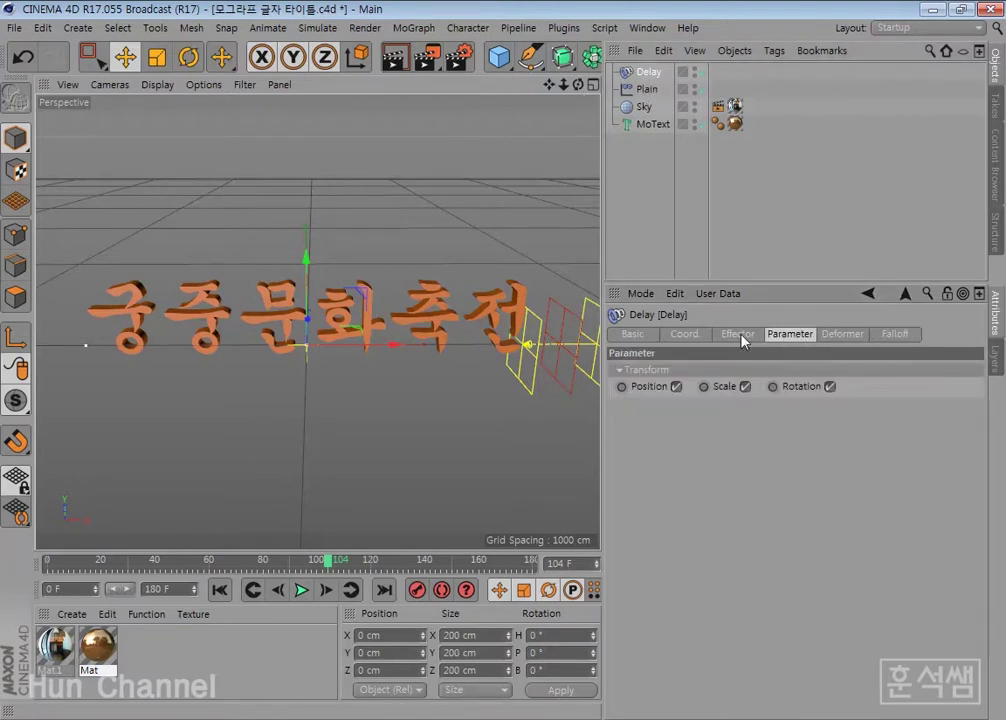
{"action": "left_click", "coordinate": [740, 334]}
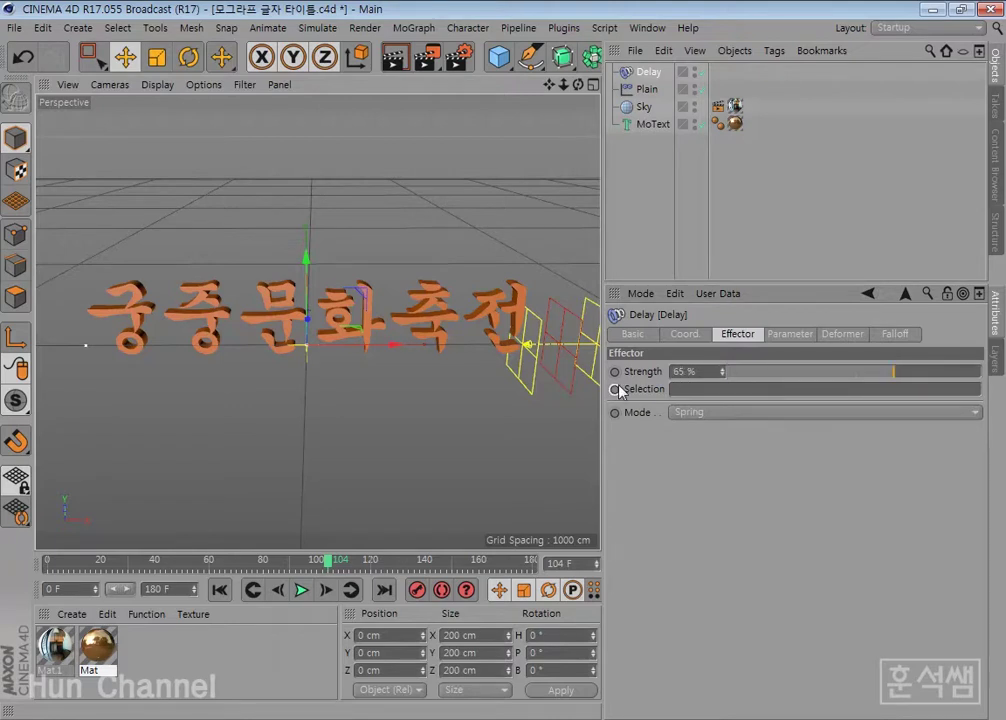
Replay the Delay spring animation to frame 86, then frame the whole title and scrub through it
{"action": "left_click", "coordinate": [219, 589]}
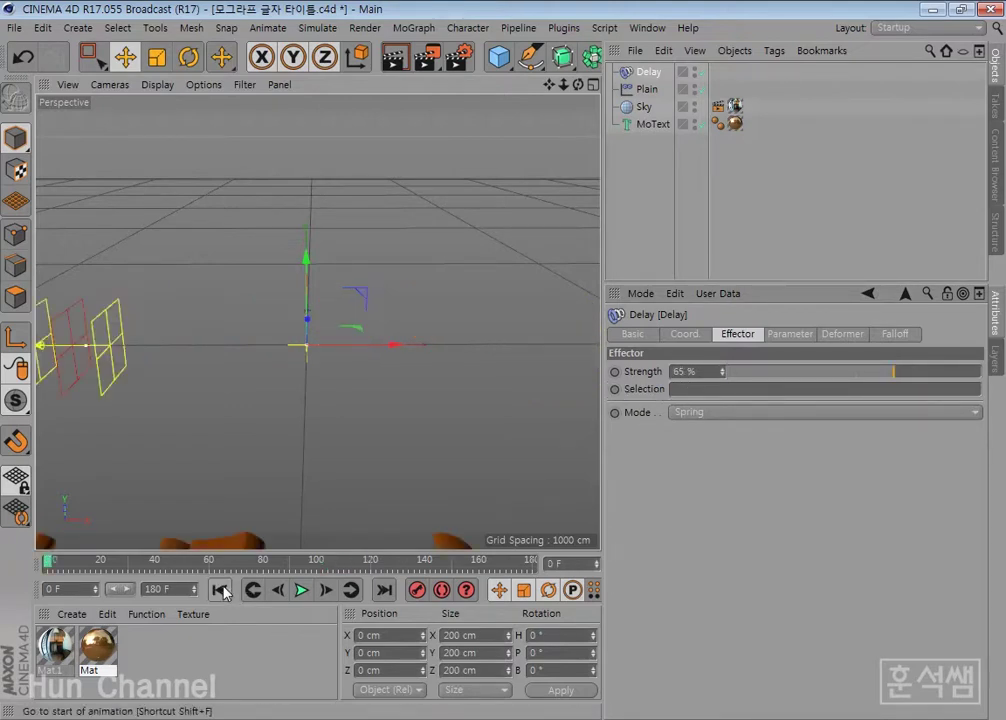
{"action": "left_click", "coordinate": [301, 590]}
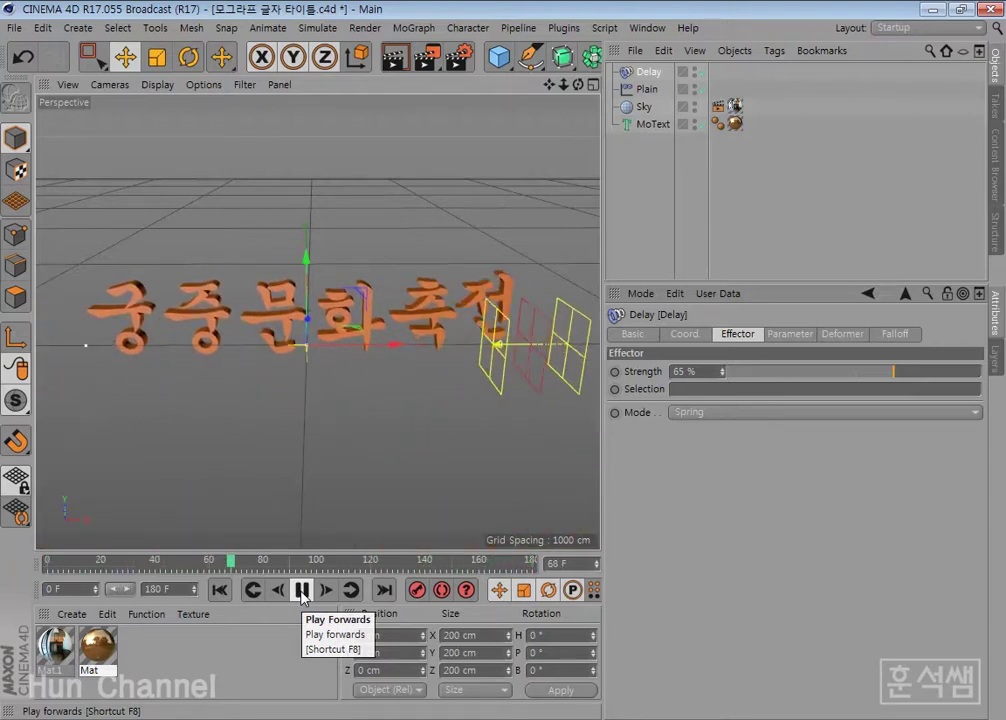
{"action": "left_click", "coordinate": [301, 592]}
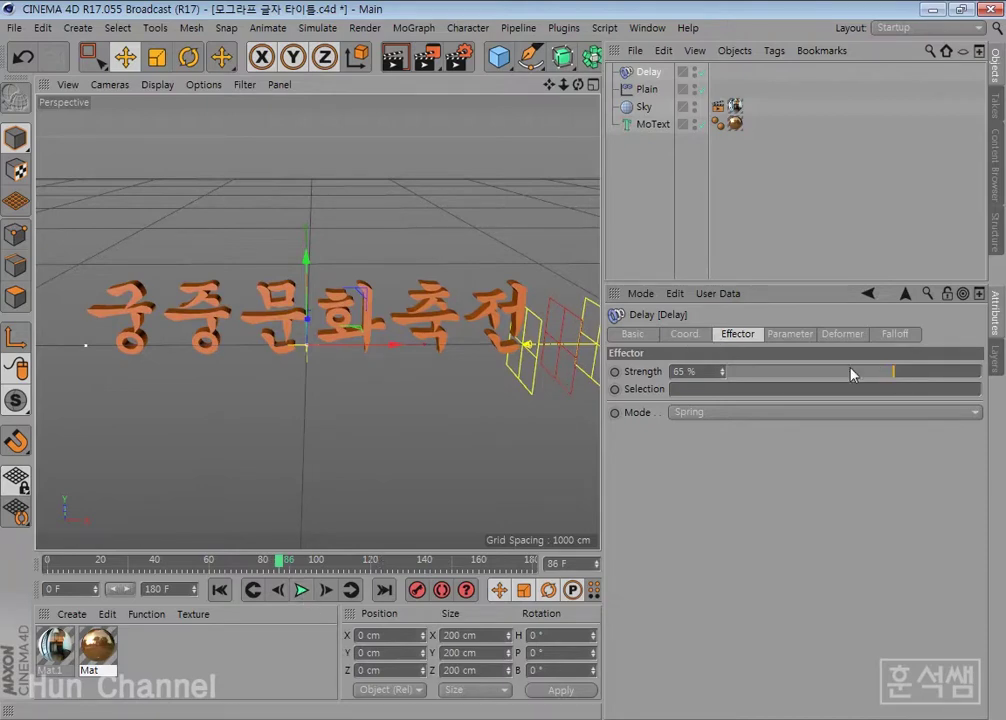
{"action": "scroll", "coordinate": [345, 465], "scroll_direction": "down", "scroll_amount": 3}
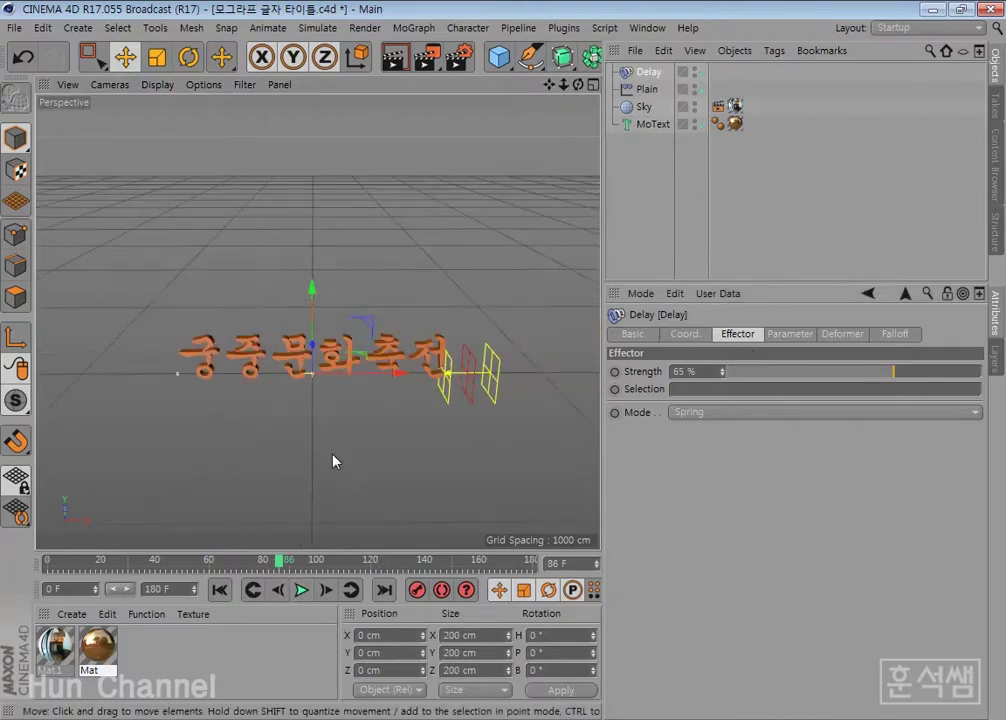
{"action": "middle_click_drag", "start_coordinate": [333, 461], "coordinate": [337, 498], "text": "alt"}
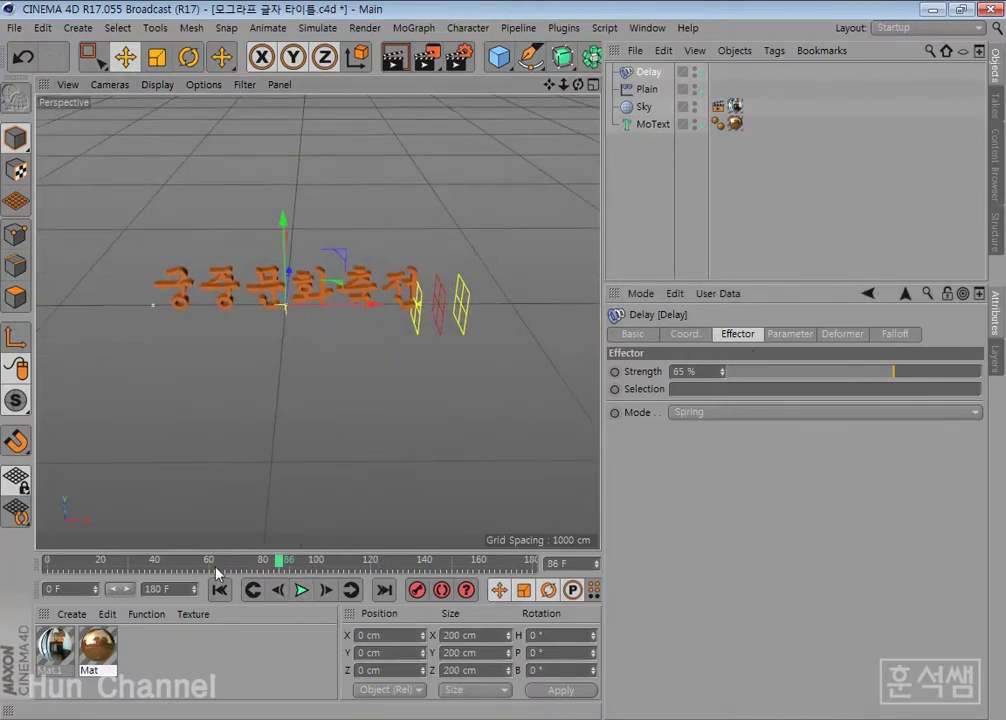
{"action": "mouse_move", "coordinate": [217, 573]}
{"action": "left_mouse_down"}
{"action": "mouse_move", "coordinate": [83, 561]}
{"action": "mouse_move", "coordinate": [232, 561]}
{"action": "mouse_move", "coordinate": [79, 557]}
{"action": "mouse_move", "coordinate": [230, 558]}
{"action": "mouse_move", "coordinate": [117, 557]}
{"action": "mouse_move", "coordinate": [173, 558]}
{"action": "mouse_move", "coordinate": [157, 555]}
{"action": "left_mouse_up"}
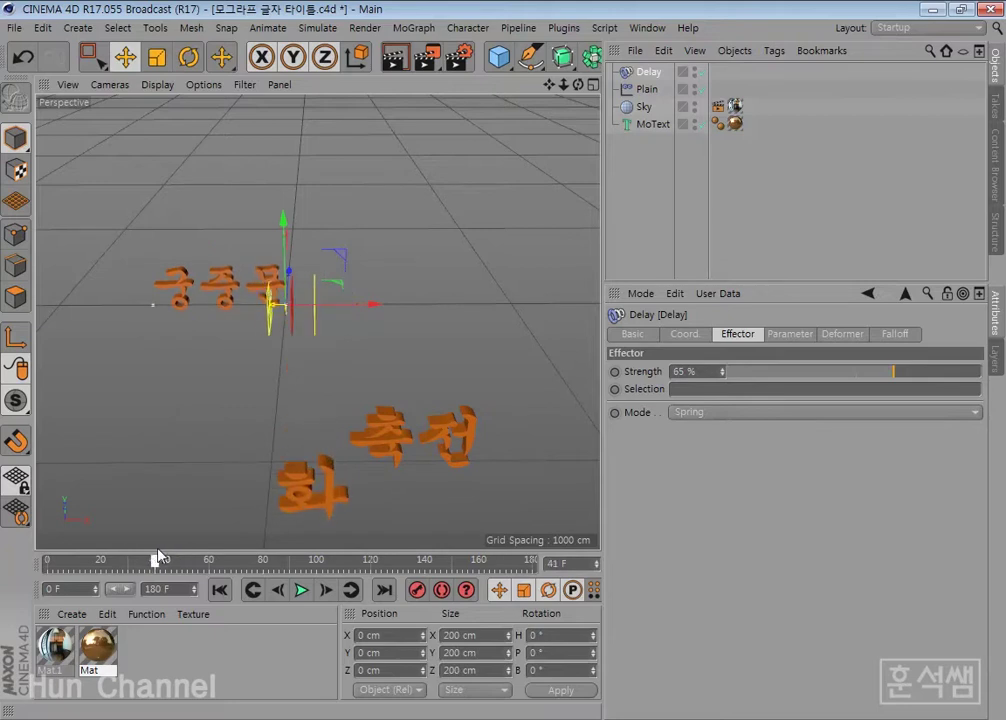
Select the Plain effector's Falloff settings, try Falloff at 73% and 47%, and list the falloff shapes
{"action": "left_click", "coordinate": [643, 99]}
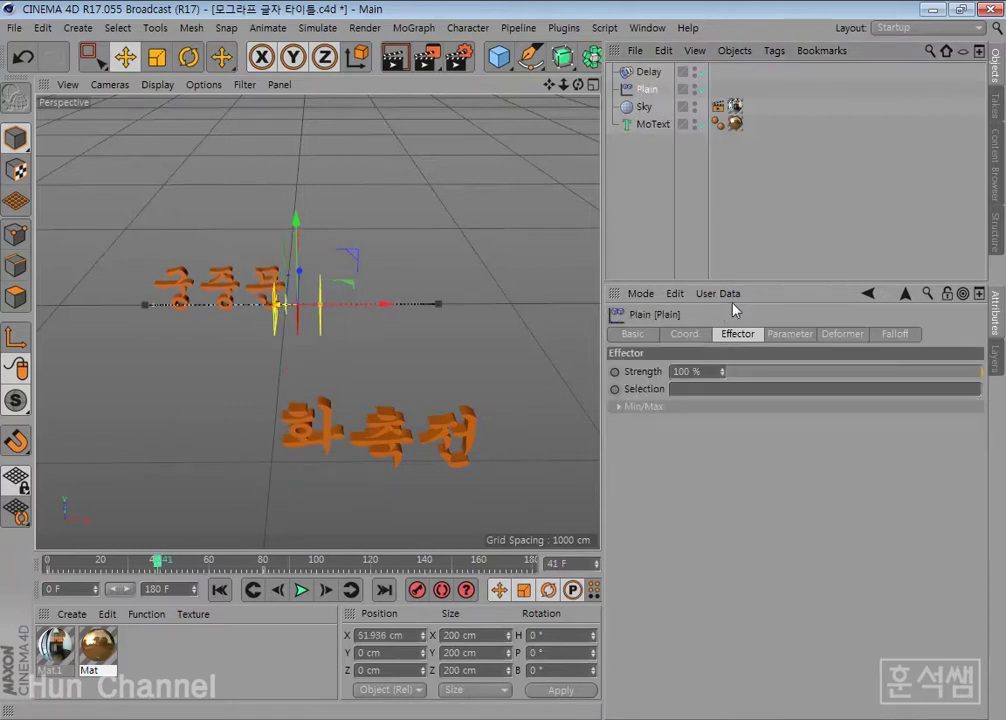
{"action": "left_click", "coordinate": [893, 337]}
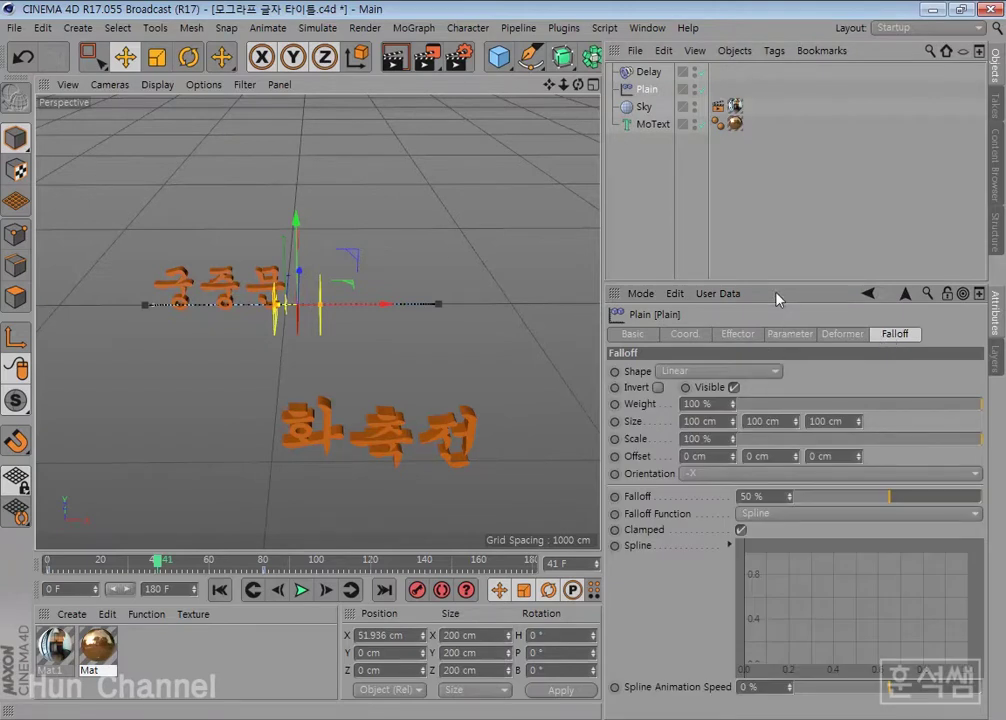
{"action": "left_click_drag", "start_coordinate": [780, 285], "coordinate": [794, 204]}
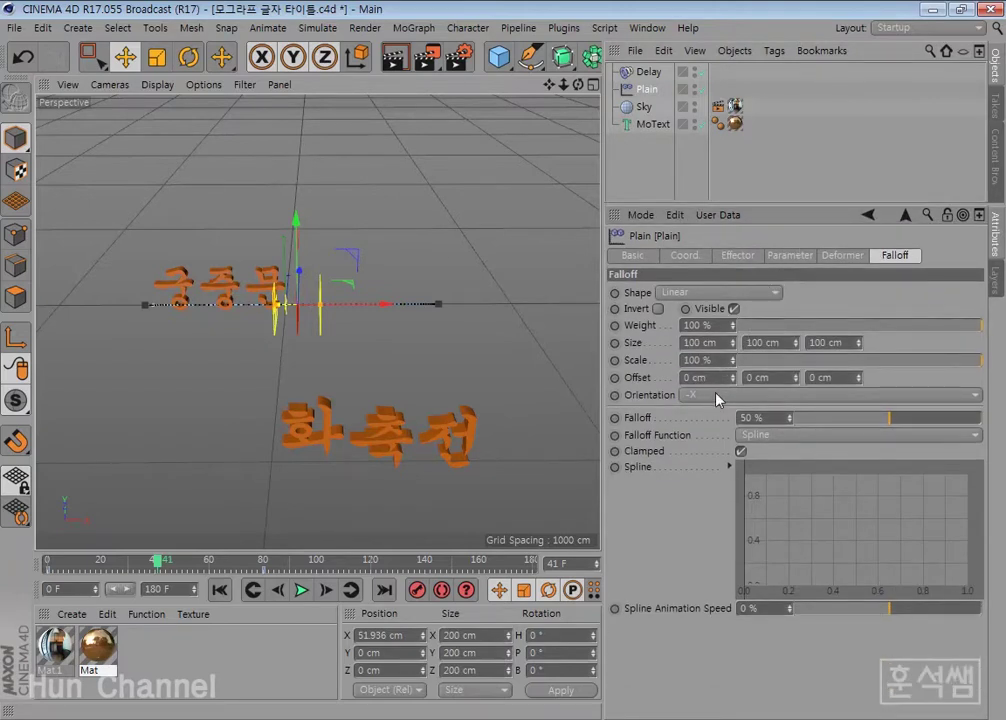
{"action": "left_click_drag", "start_coordinate": [886, 423], "coordinate": [935, 423]}
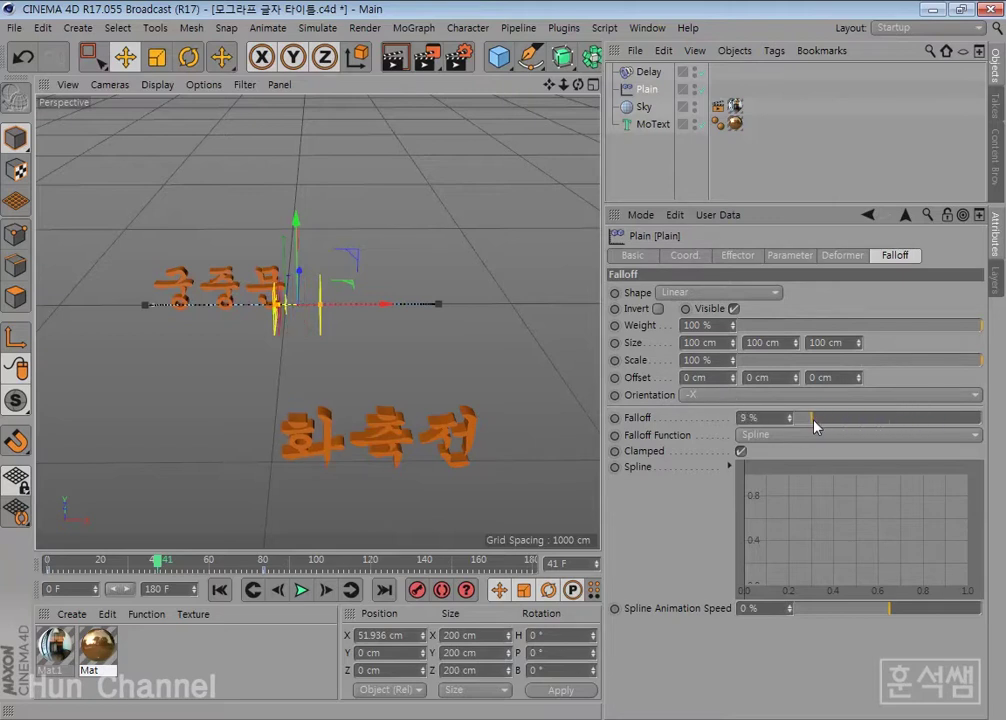
{"action": "left_click_drag", "start_coordinate": [816, 427], "coordinate": [884, 427]}
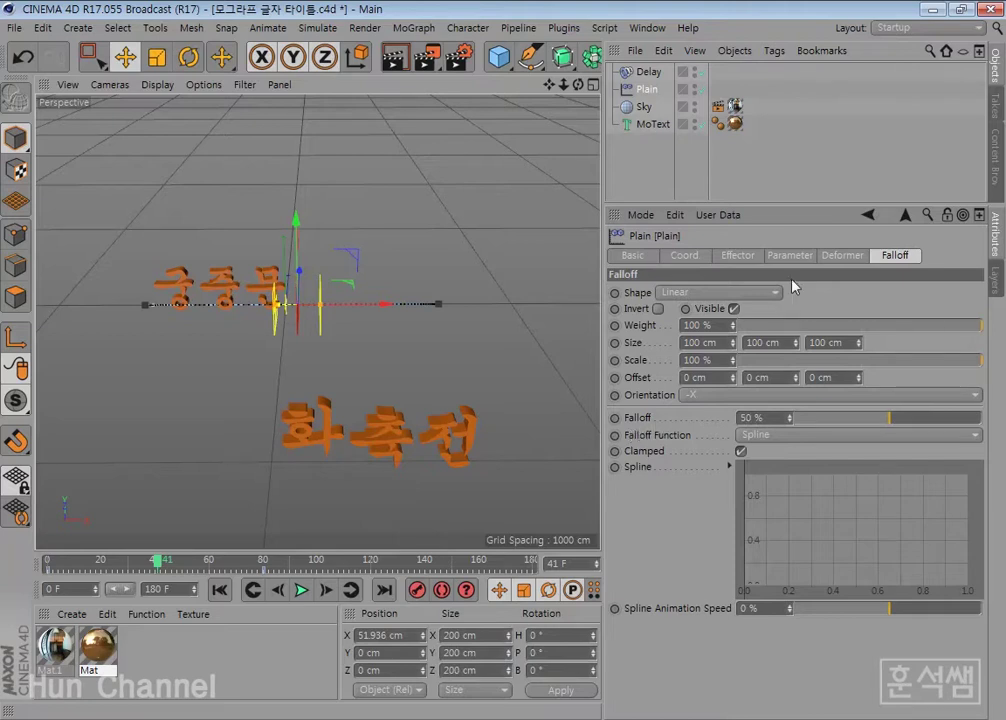
{"action": "left_click", "coordinate": [731, 293]}
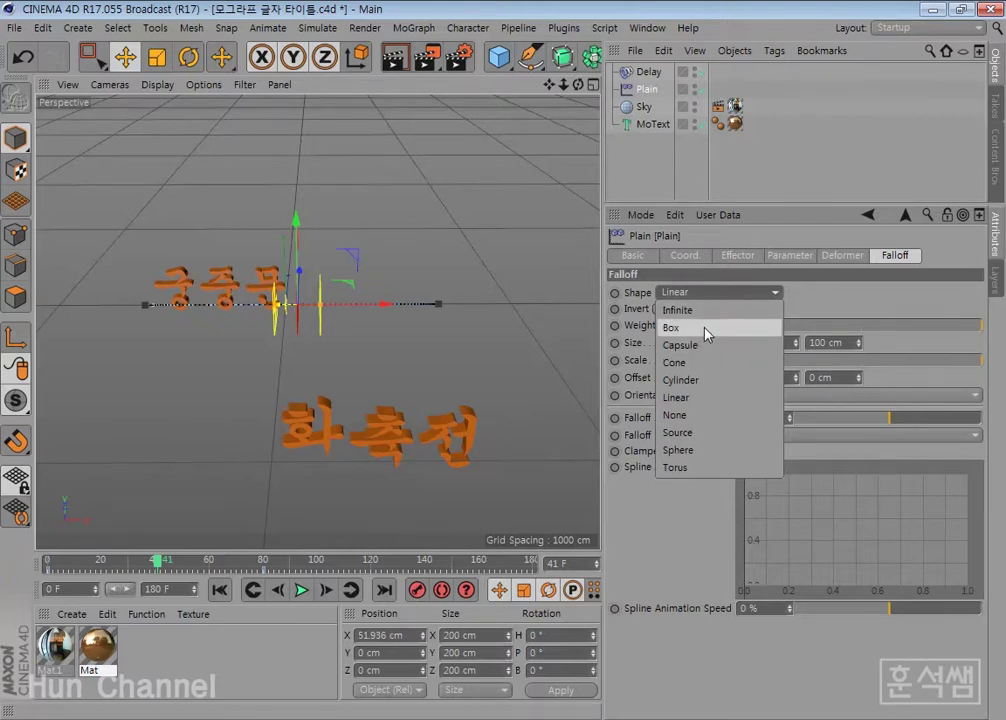
Switch the Plain falloff shape to Box, slide it left along X, and preview to frame 55
{"action": "left_click", "coordinate": [674, 327]}
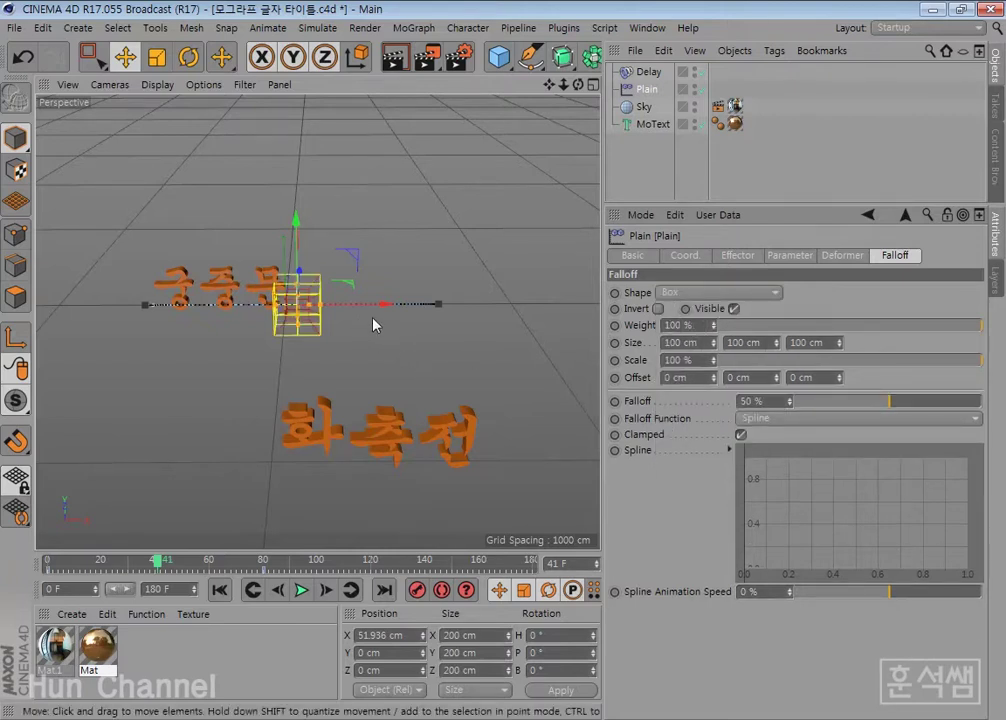
{"action": "mouse_move", "coordinate": [385, 310]}
{"action": "left_mouse_down"}
{"action": "mouse_move", "coordinate": [377, 318]}
{"action": "mouse_move", "coordinate": [389, 318]}
{"action": "left_mouse_up"}
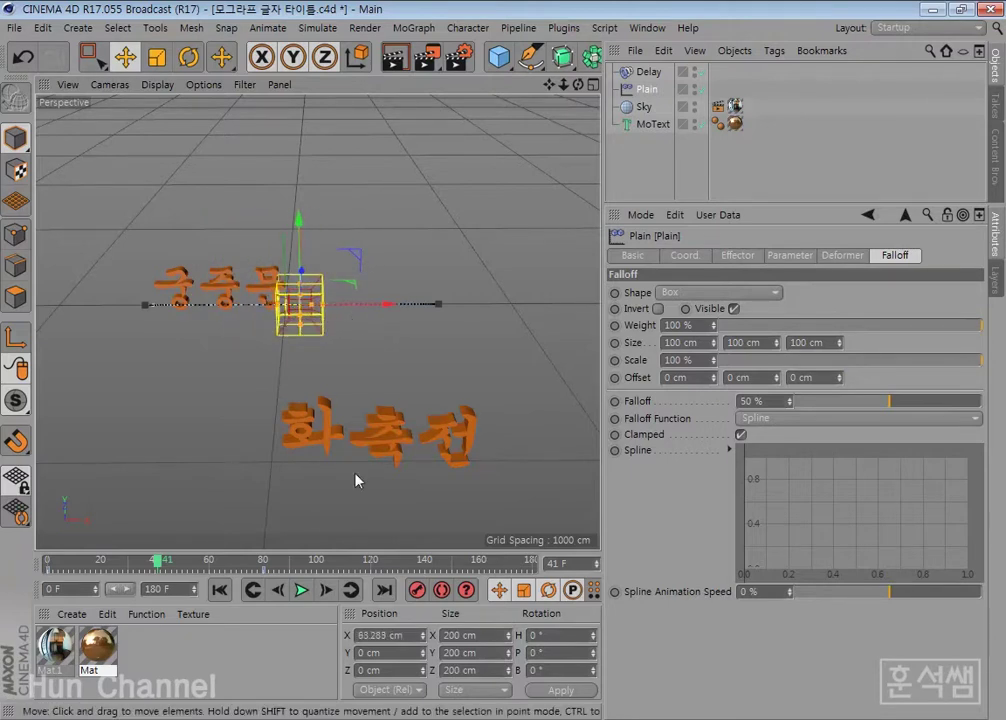
{"action": "left_click", "coordinate": [219, 589]}
{"action": "left_click", "coordinate": [300, 592]}
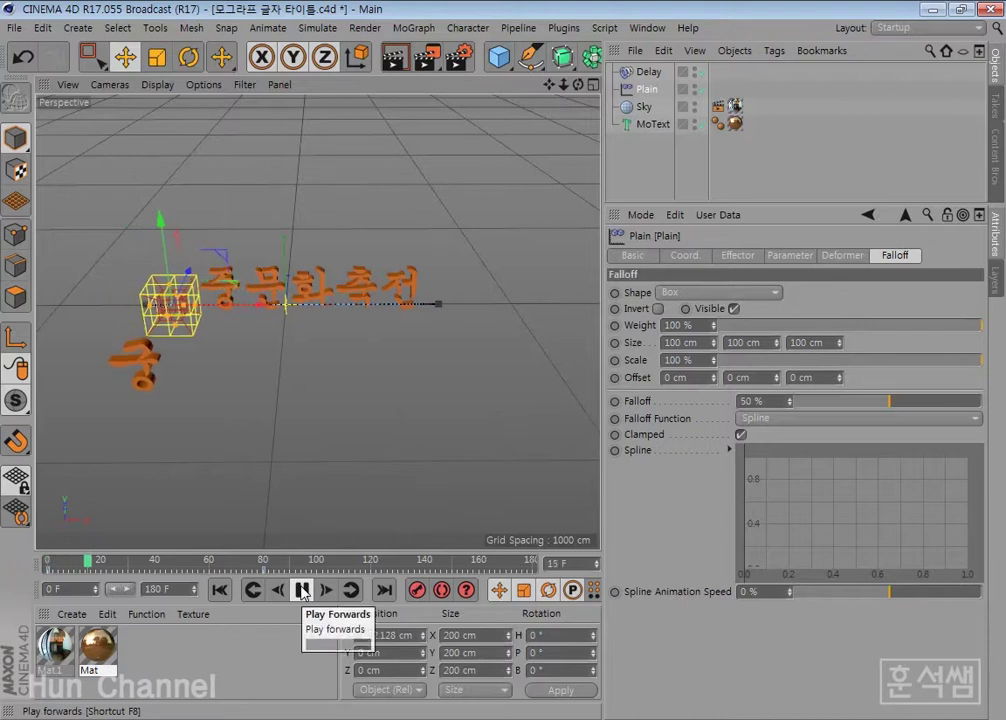
{"action": "left_click", "coordinate": [302, 592]}
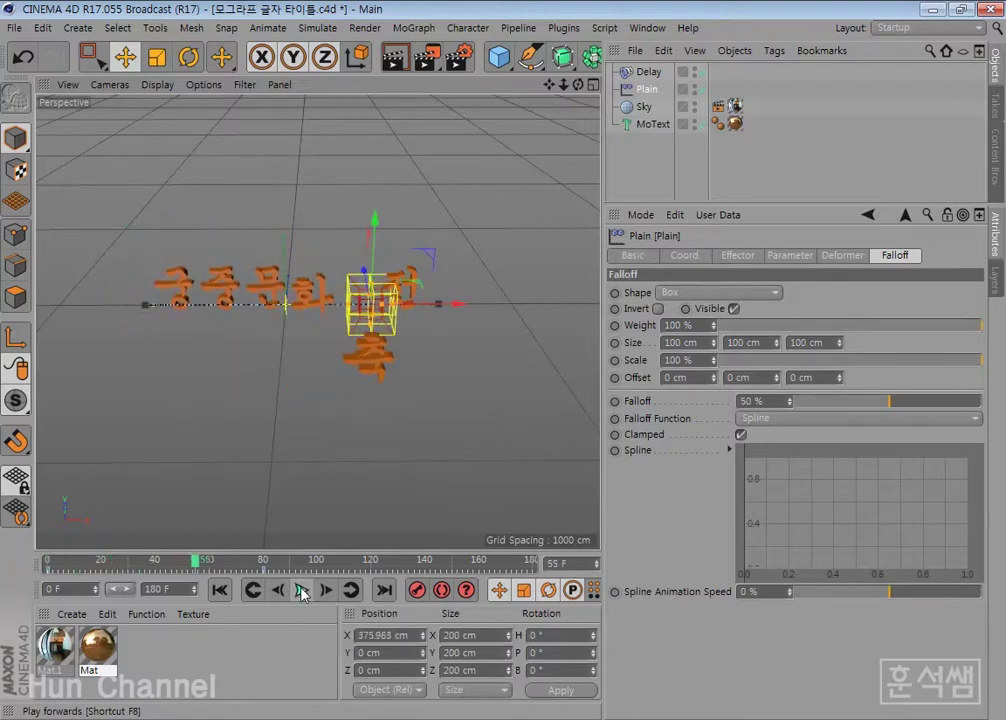
Replay the box sweep across the letters several times, stopping at frame 40
{"action": "left_click", "coordinate": [219, 589]}
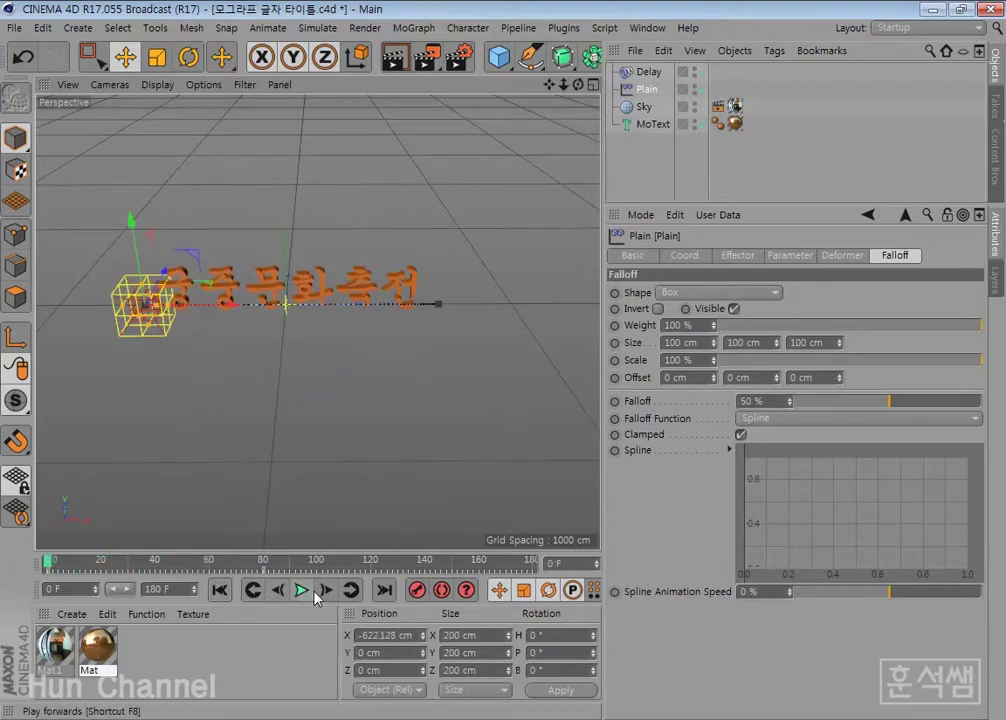
{"action": "left_click", "coordinate": [302, 592]}
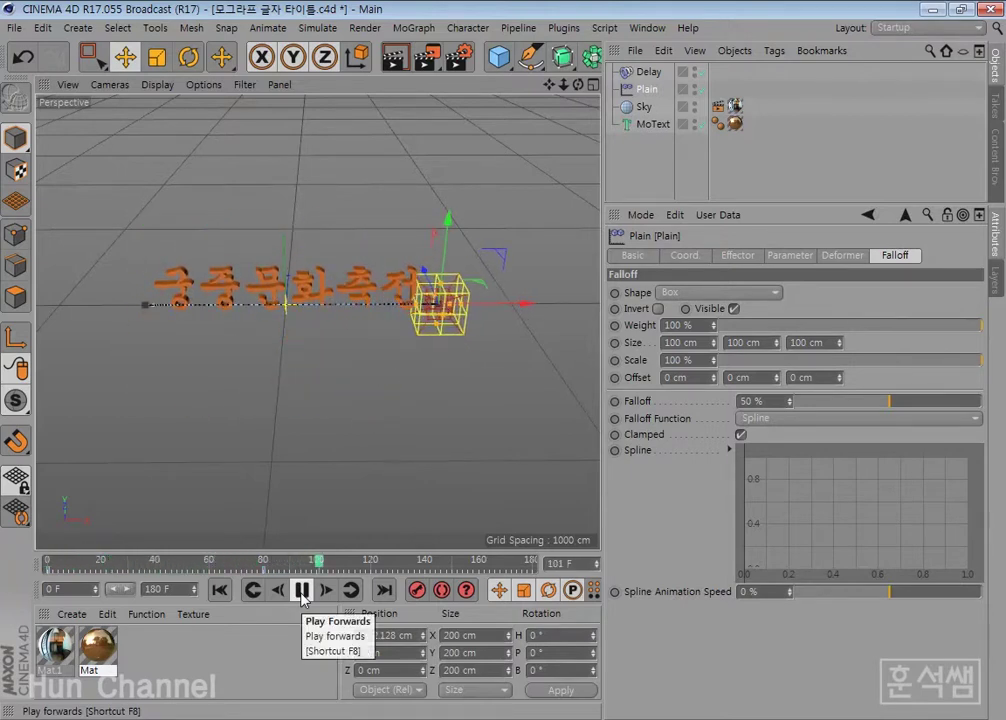
{"action": "left_click", "coordinate": [302, 592]}
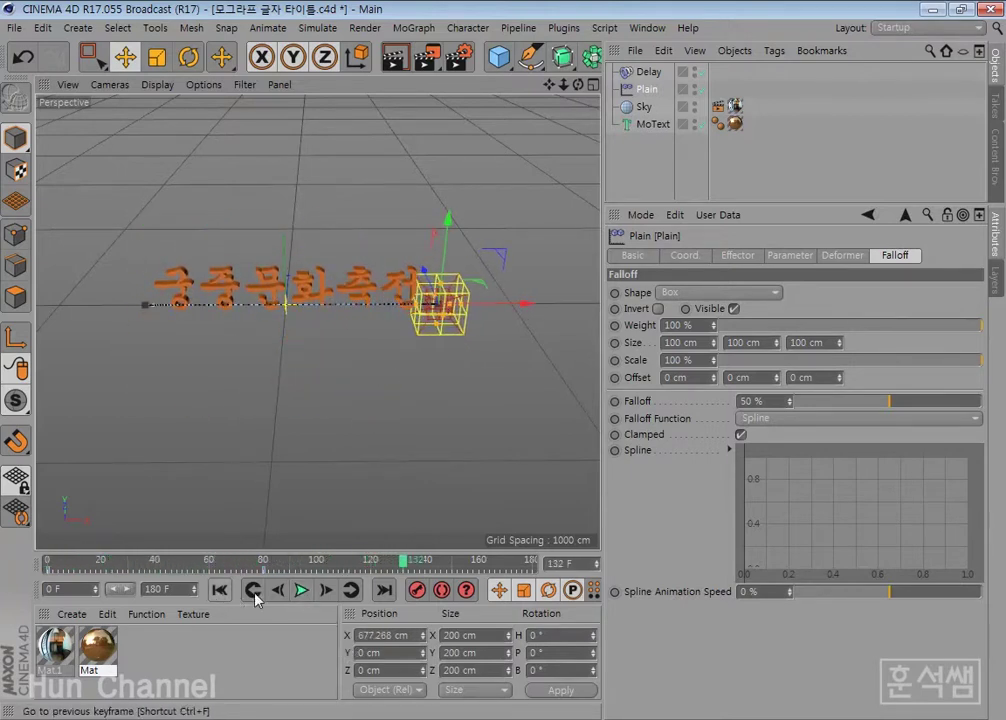
{"action": "left_click", "coordinate": [219, 589]}
{"action": "left_click", "coordinate": [298, 594]}
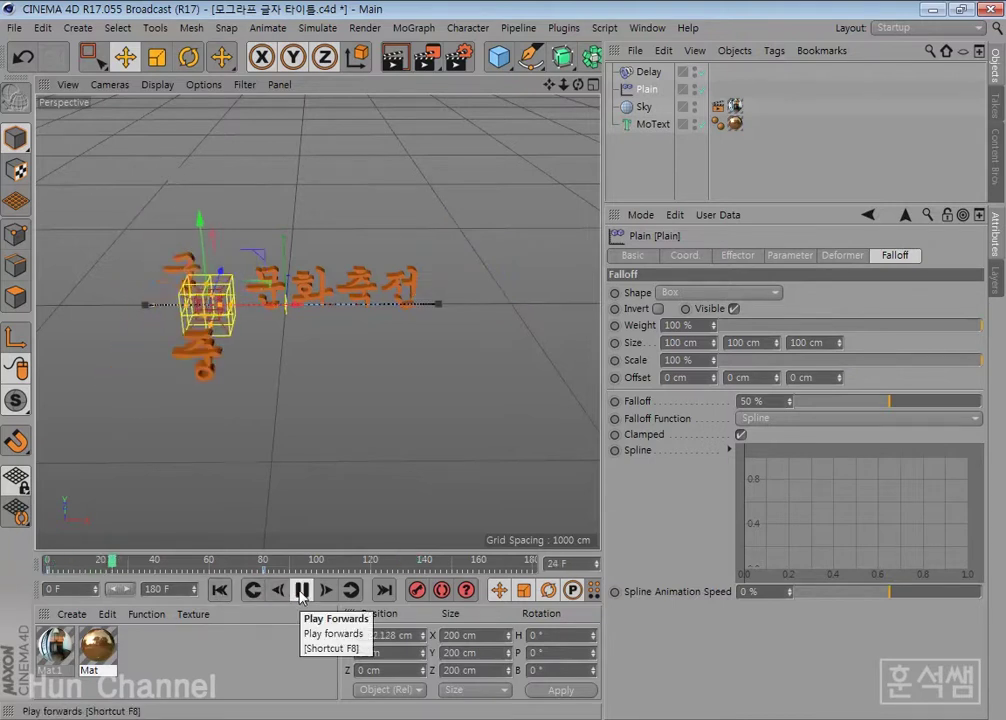
{"action": "left_click", "coordinate": [308, 590]}
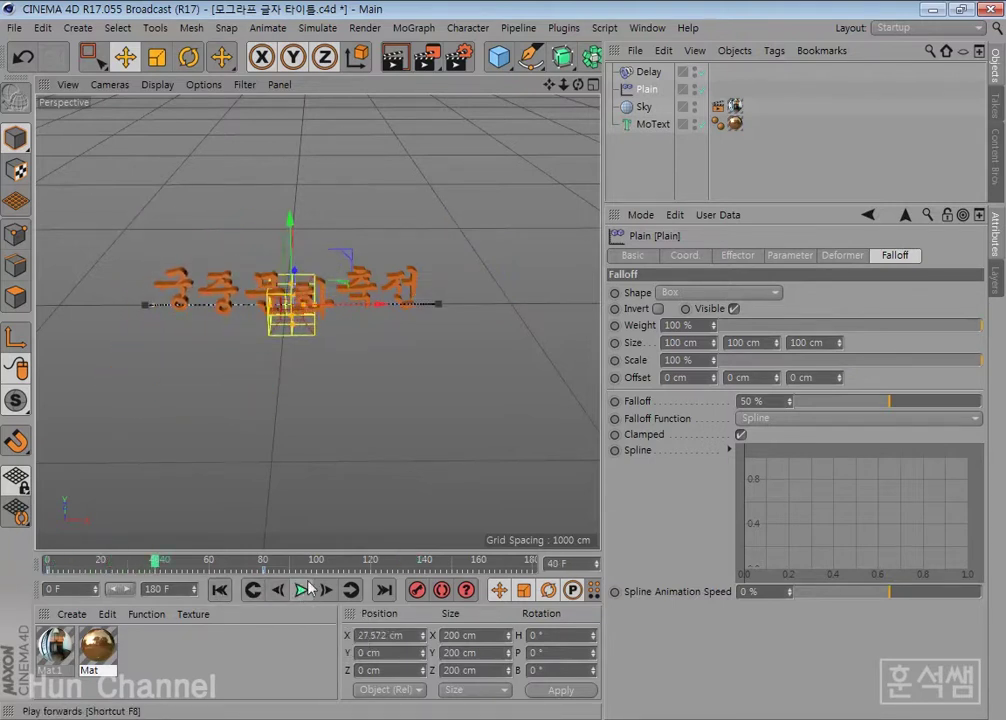
{"action": "left_click", "coordinate": [742, 294]}
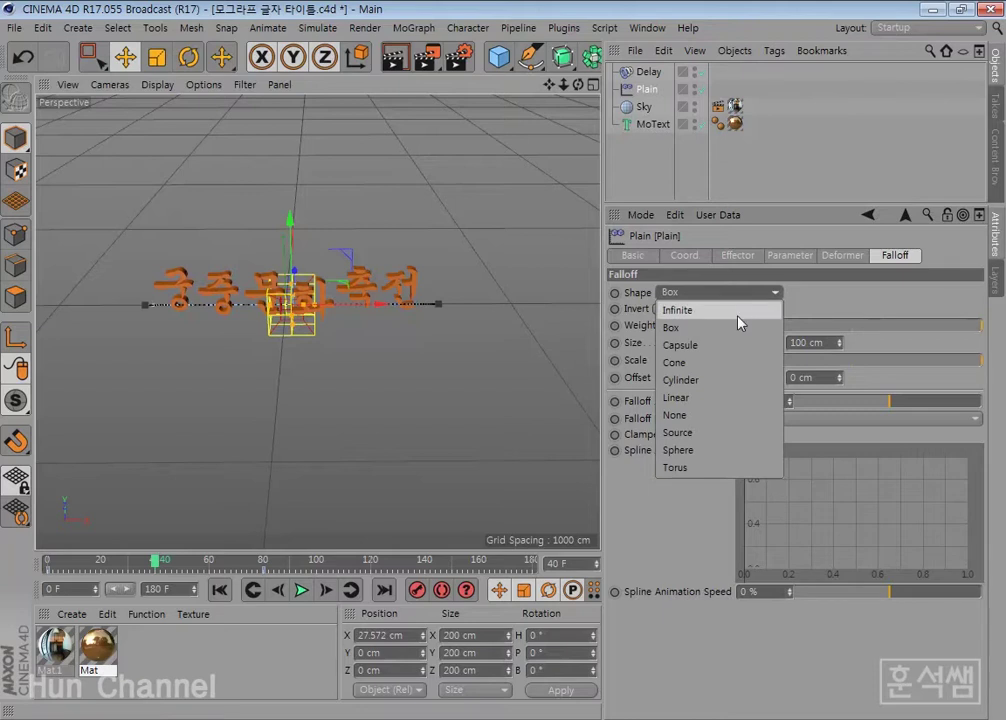
Set the falloff shape back to Linear, widen it along X, and preview to frame 47
{"action": "left_click", "coordinate": [725, 397]}
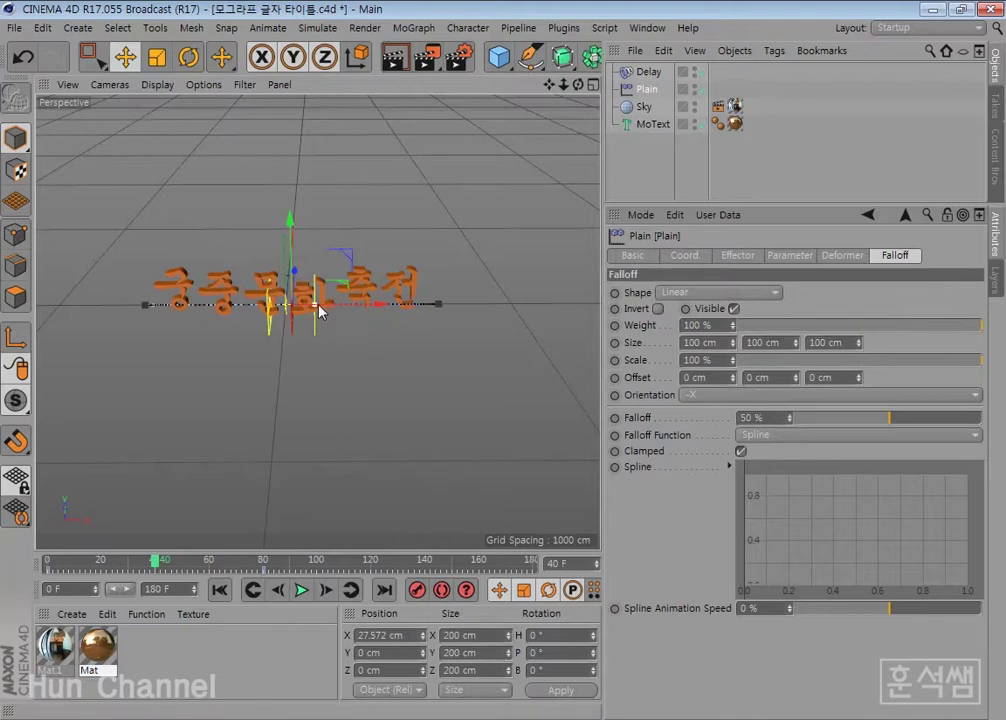
{"action": "left_click_drag", "start_coordinate": [319, 310], "coordinate": [351, 317]}
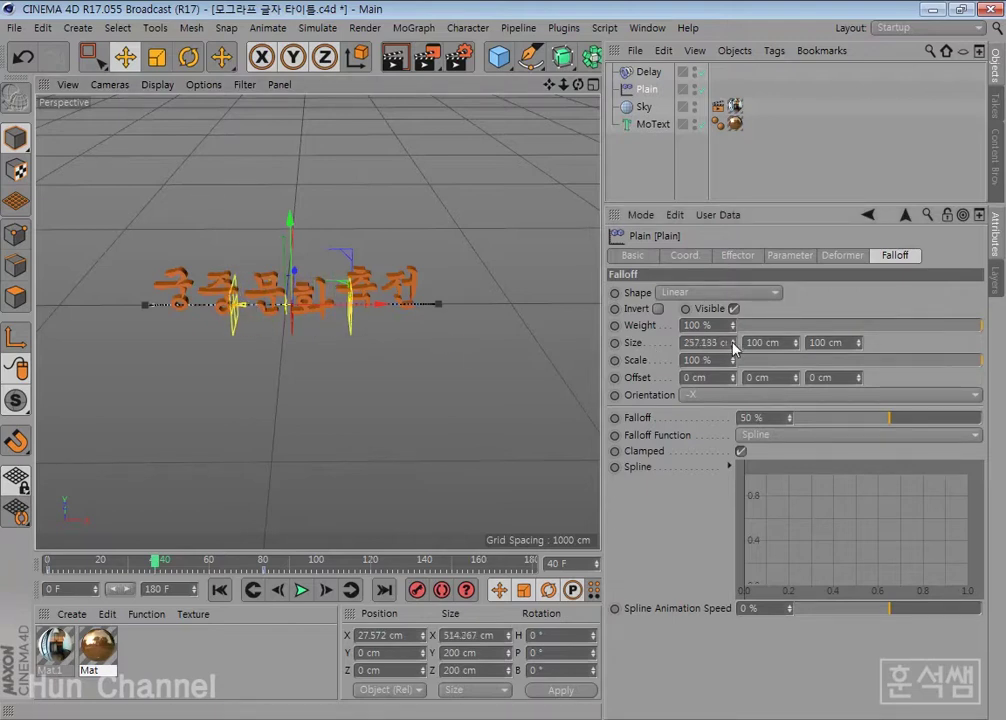
{"action": "left_click", "coordinate": [220, 589]}
{"action": "left_click", "coordinate": [295, 598]}
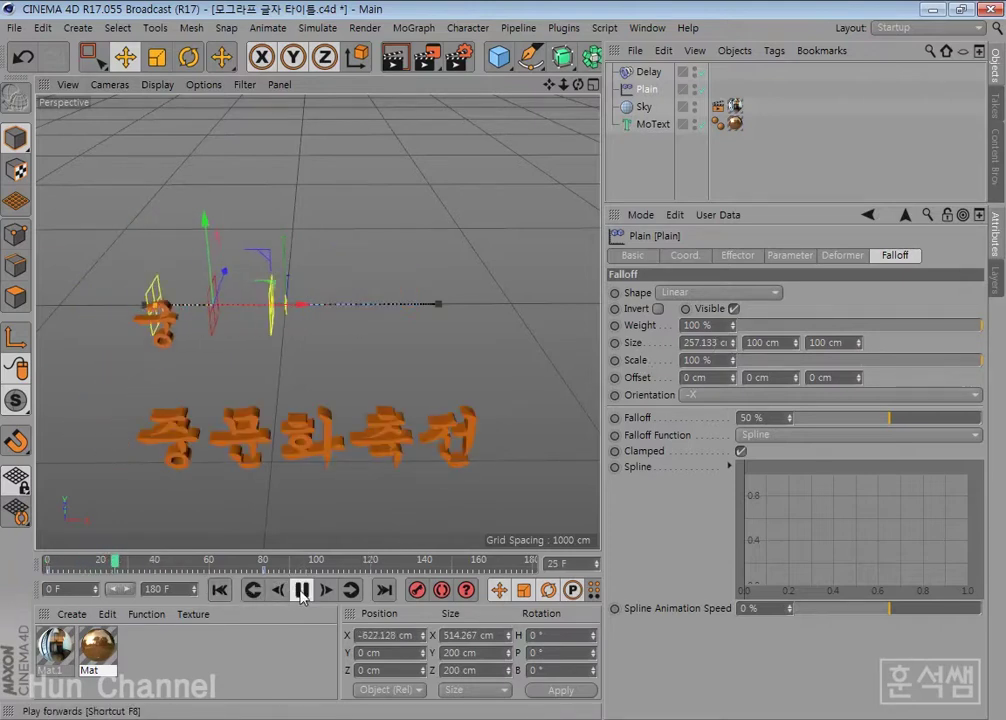
{"action": "left_click", "coordinate": [300, 597]}
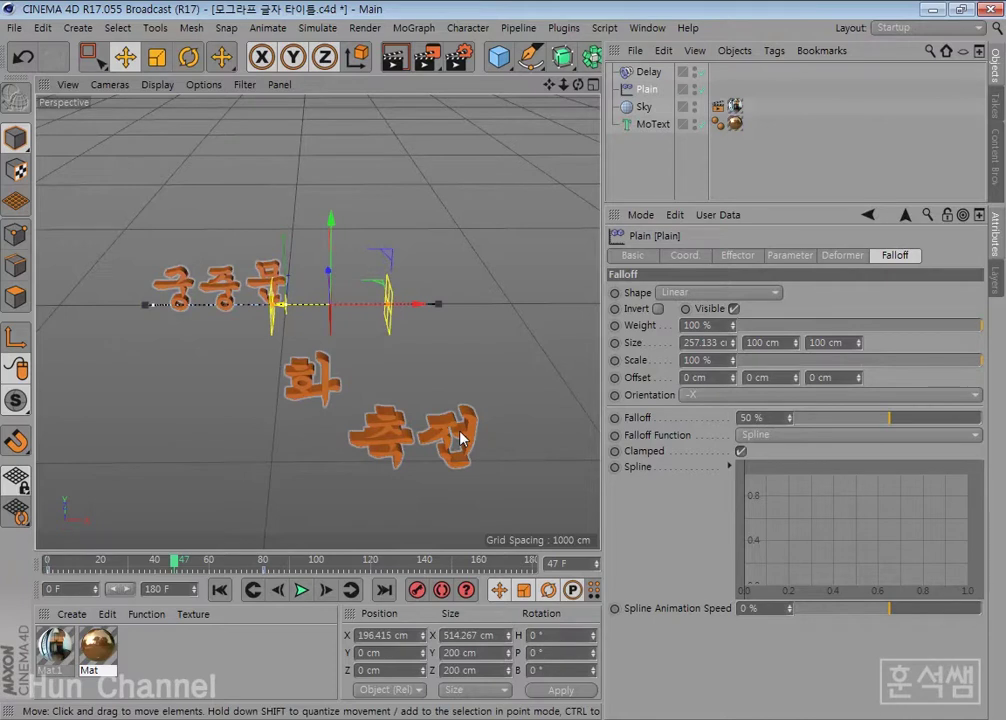
Replay to frame 39, then widen the falloff Size X to 400 cm
{"action": "left_click", "coordinate": [220, 589]}
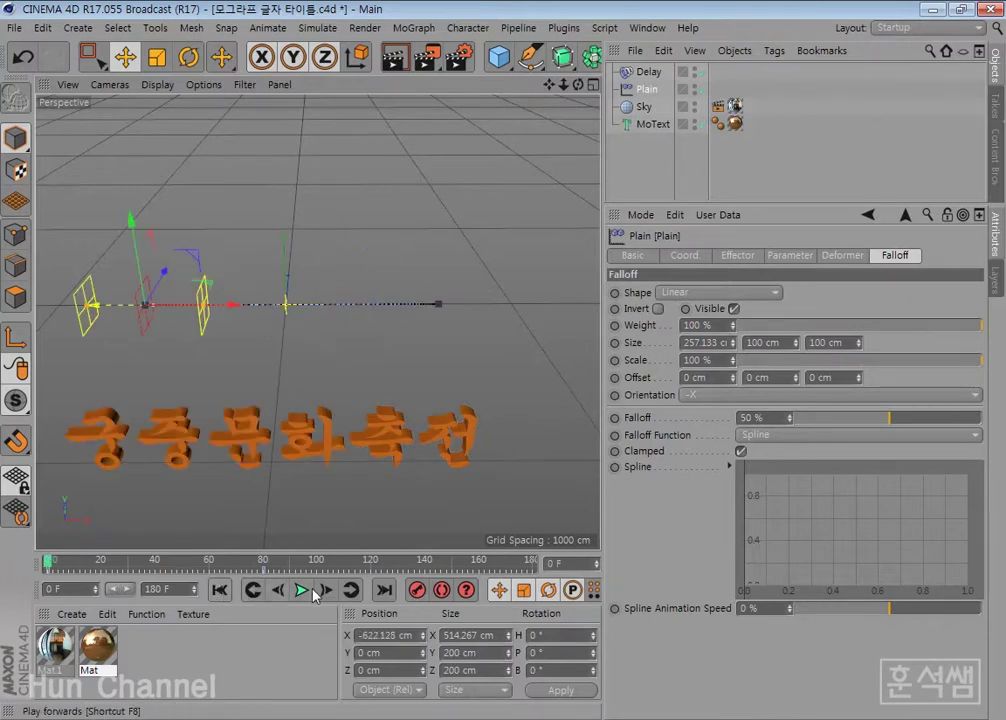
{"action": "left_click", "coordinate": [302, 591]}
{"action": "left_click", "coordinate": [303, 591]}
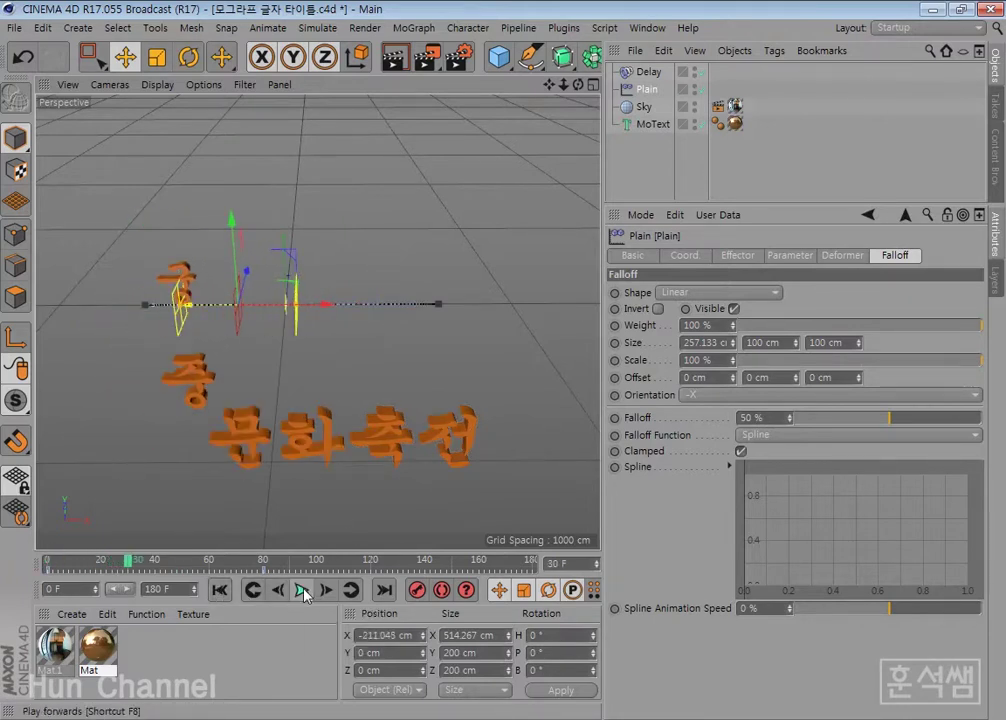
{"action": "double_click", "coordinate": [303, 591]}
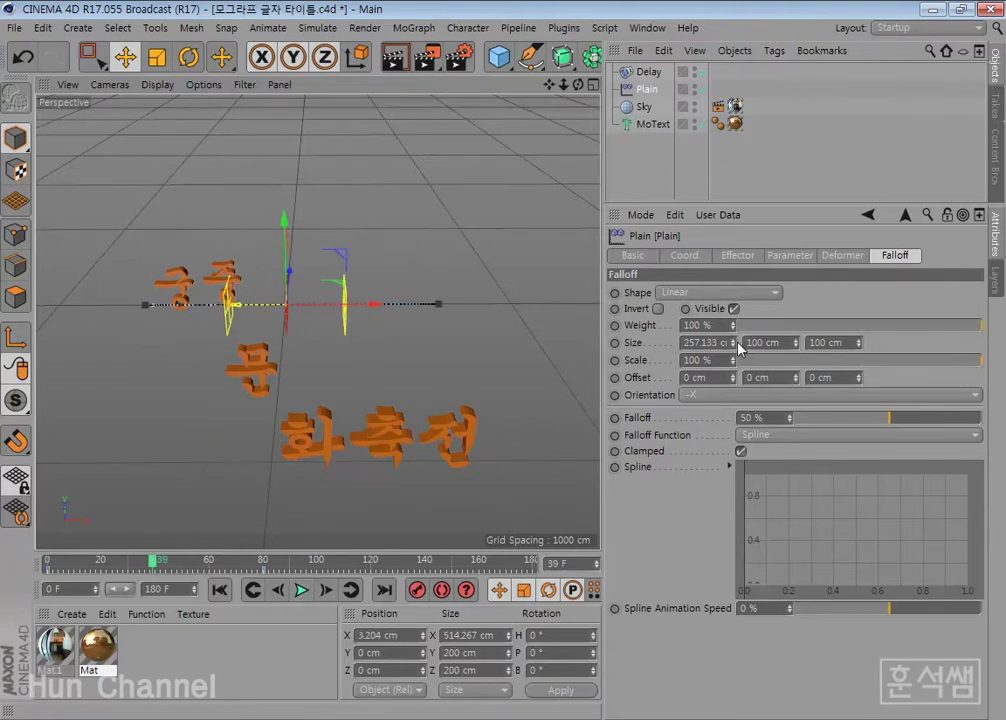
{"action": "left_click_drag", "start_coordinate": [733, 342], "coordinate": [733, 300]}
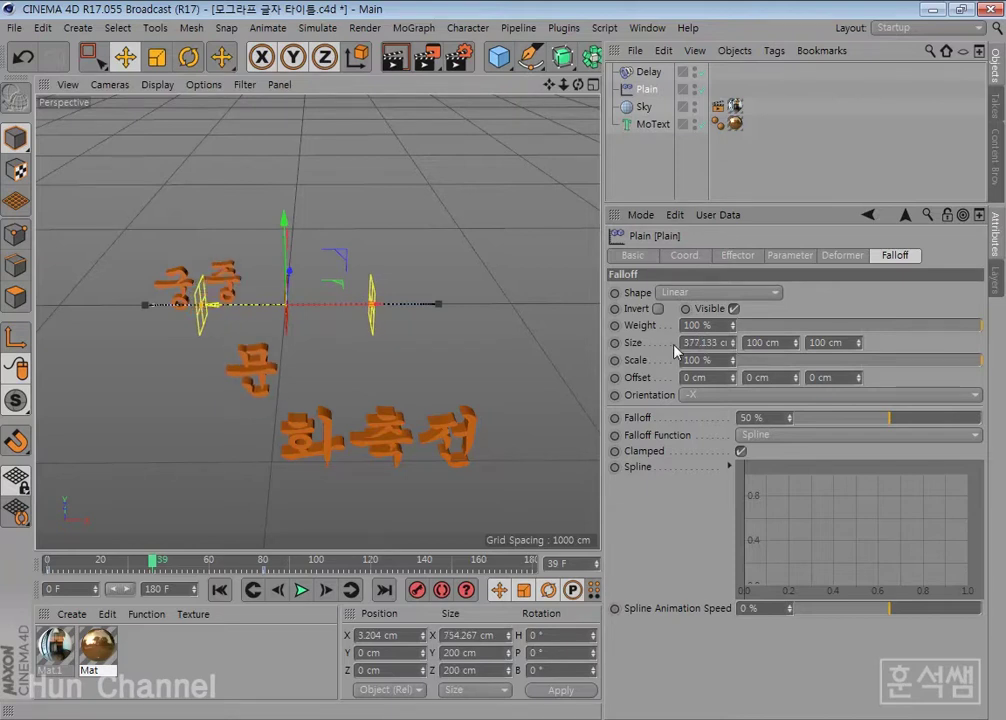
{"action": "left_click_drag", "start_coordinate": [684, 342], "coordinate": [783, 342]}
{"action": "type", "text": "400"}
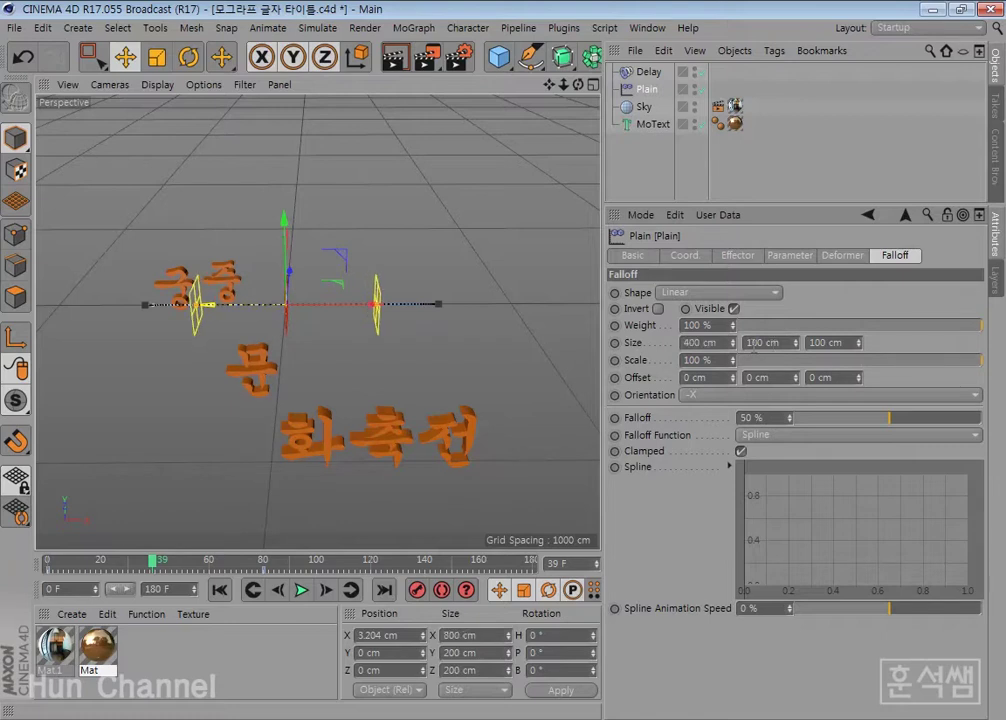
Replay to check the 400 cm falloff, stopping at frame 115, then go to frame 80
{"action": "left_click", "coordinate": [219, 589]}
{"action": "left_click", "coordinate": [299, 593]}
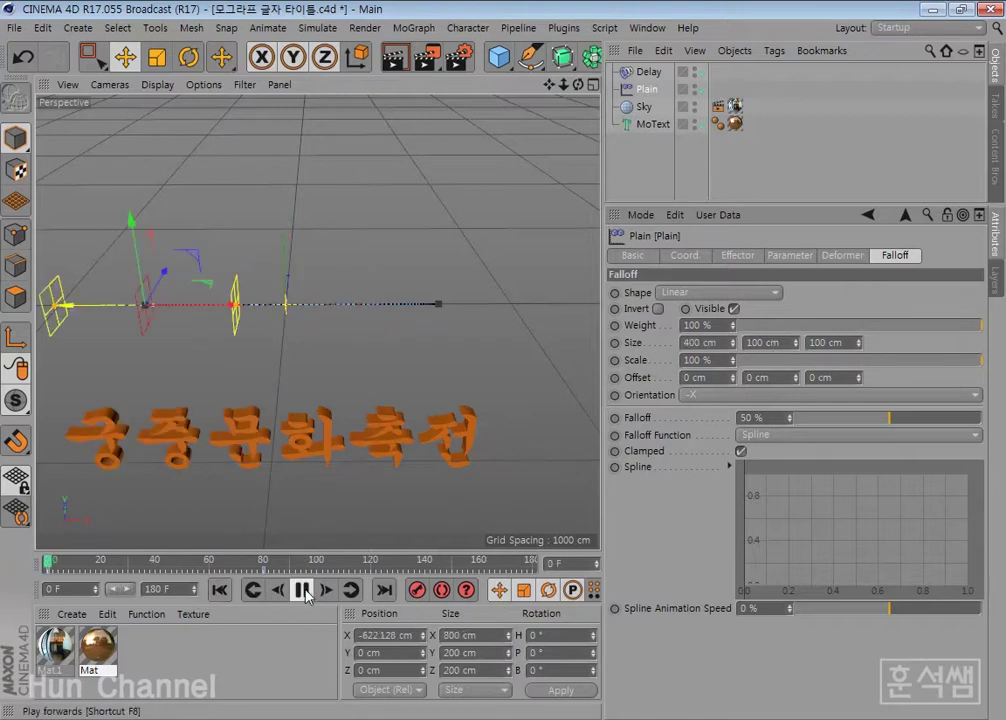
{"action": "left_click", "coordinate": [304, 591]}
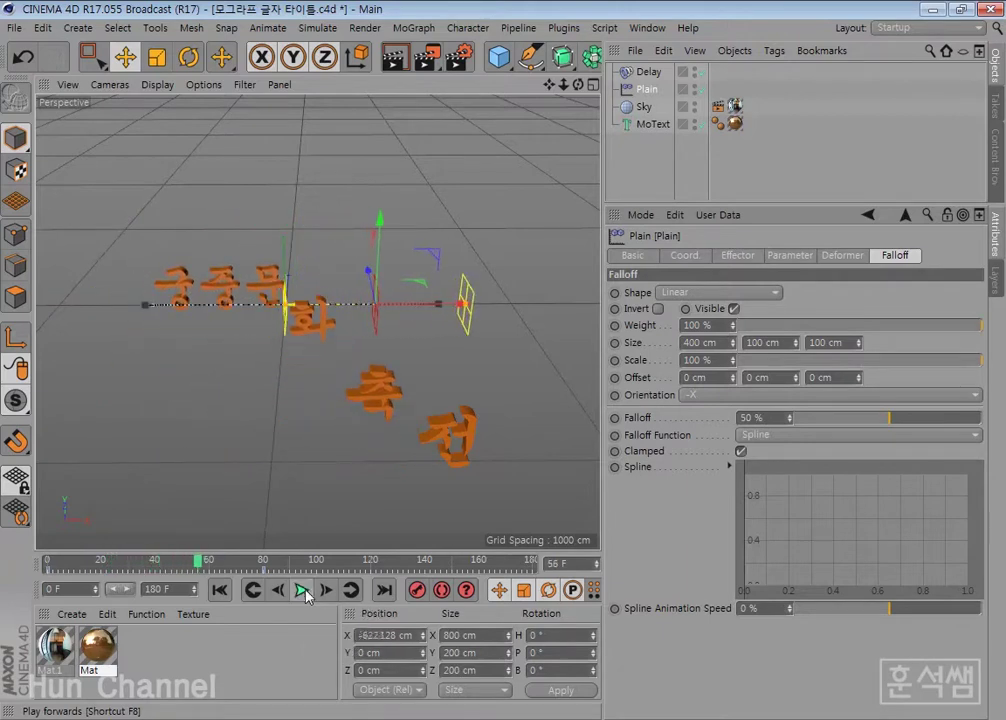
{"action": "left_click", "coordinate": [219, 590]}
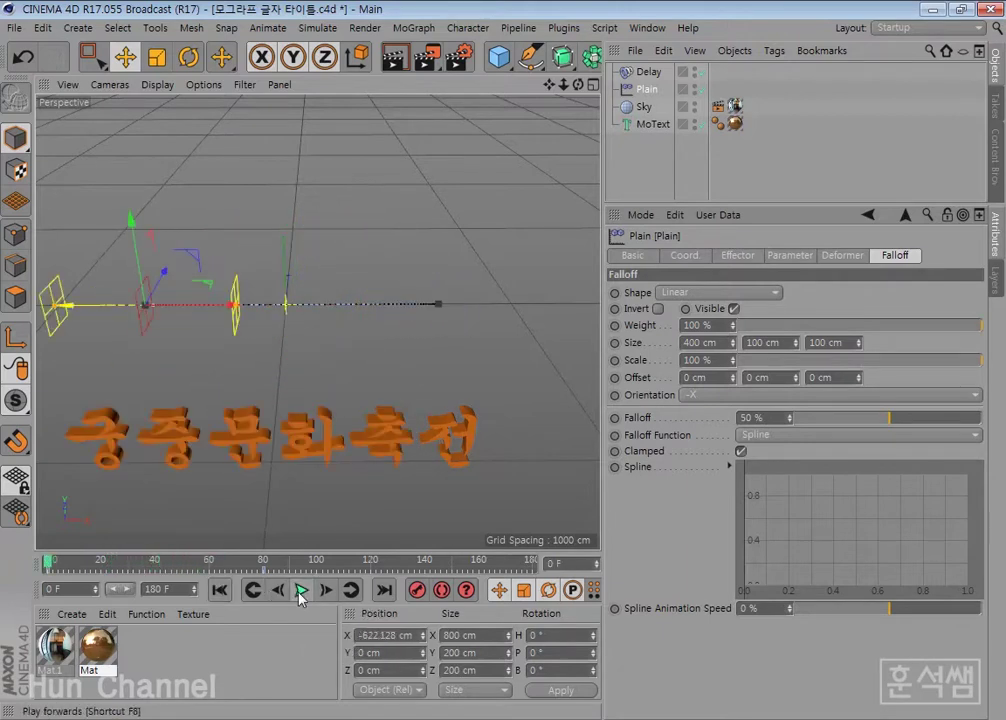
{"action": "left_click", "coordinate": [300, 590]}
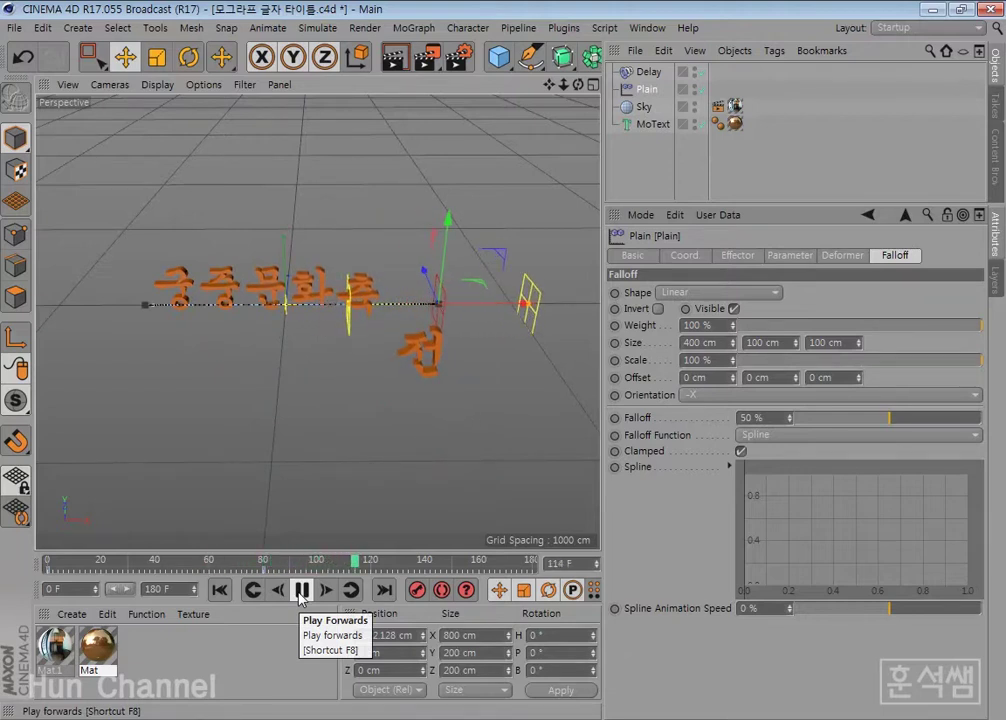
{"action": "left_click", "coordinate": [299, 591]}
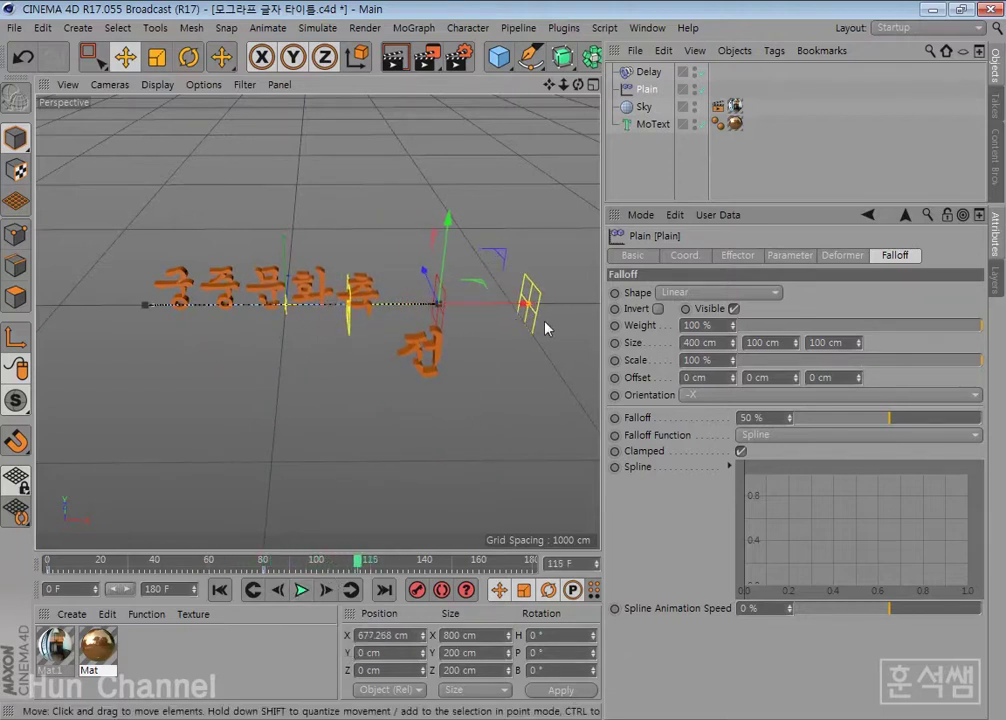
{"action": "left_click", "coordinate": [219, 592]}
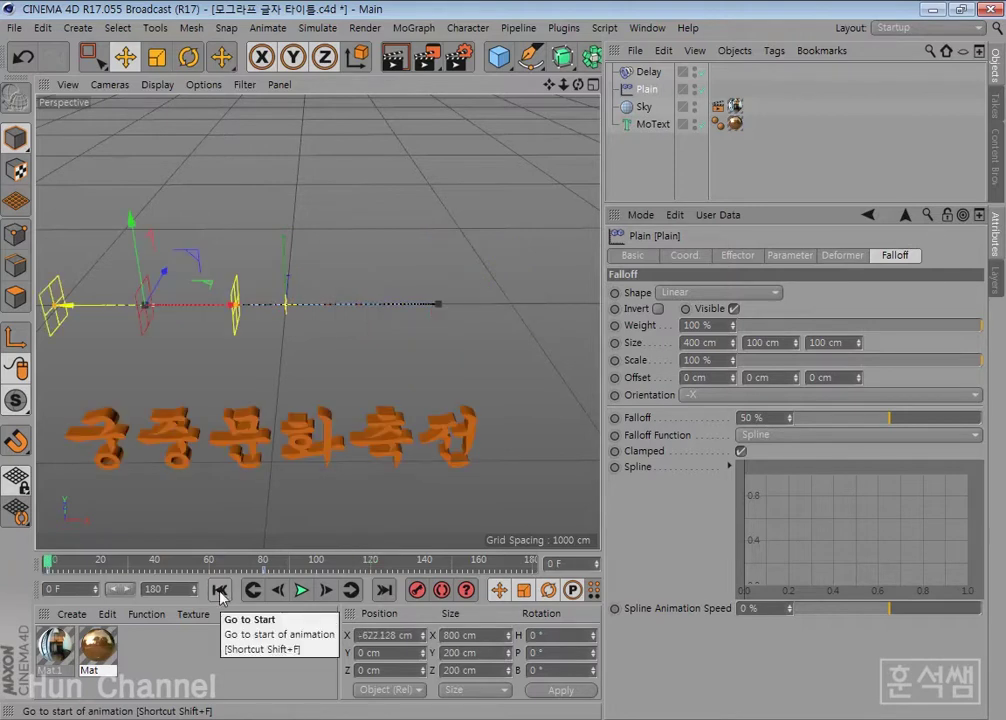
{"action": "left_click", "coordinate": [263, 560]}
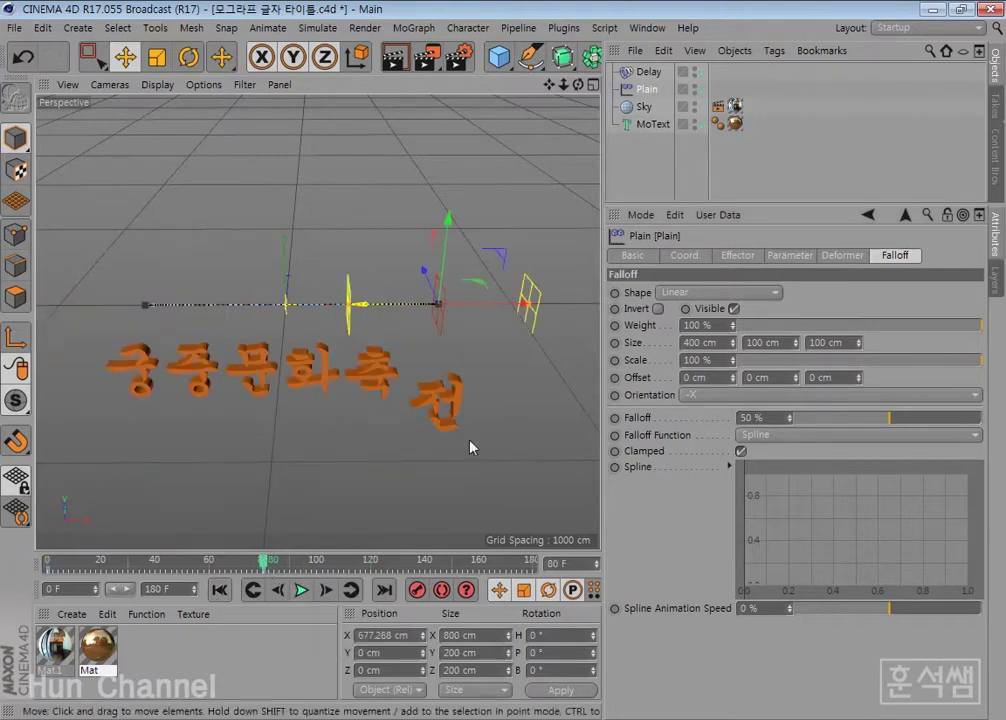
{"action": "left_click", "coordinate": [686, 256]}
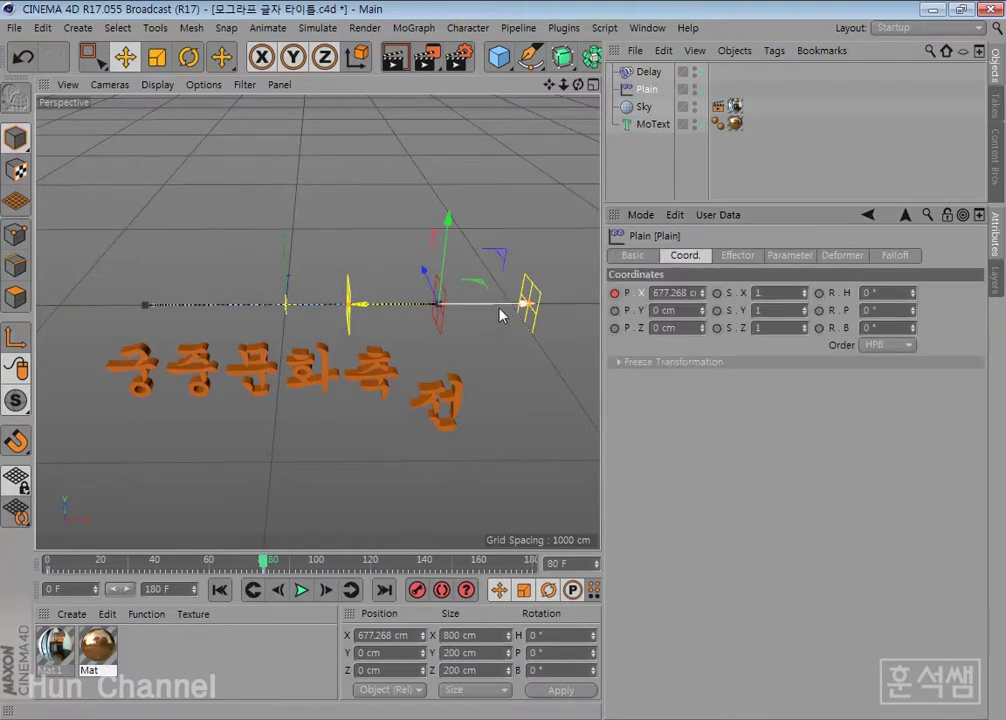
At frame 80, move the Plain effector right along X, keyframe P.X, and replay
{"action": "mouse_move", "coordinate": [505, 305]}
{"action": "left_mouse_down"}
{"action": "mouse_move", "coordinate": [576, 313]}
{"action": "mouse_move", "coordinate": [568, 306]}
{"action": "left_mouse_up"}
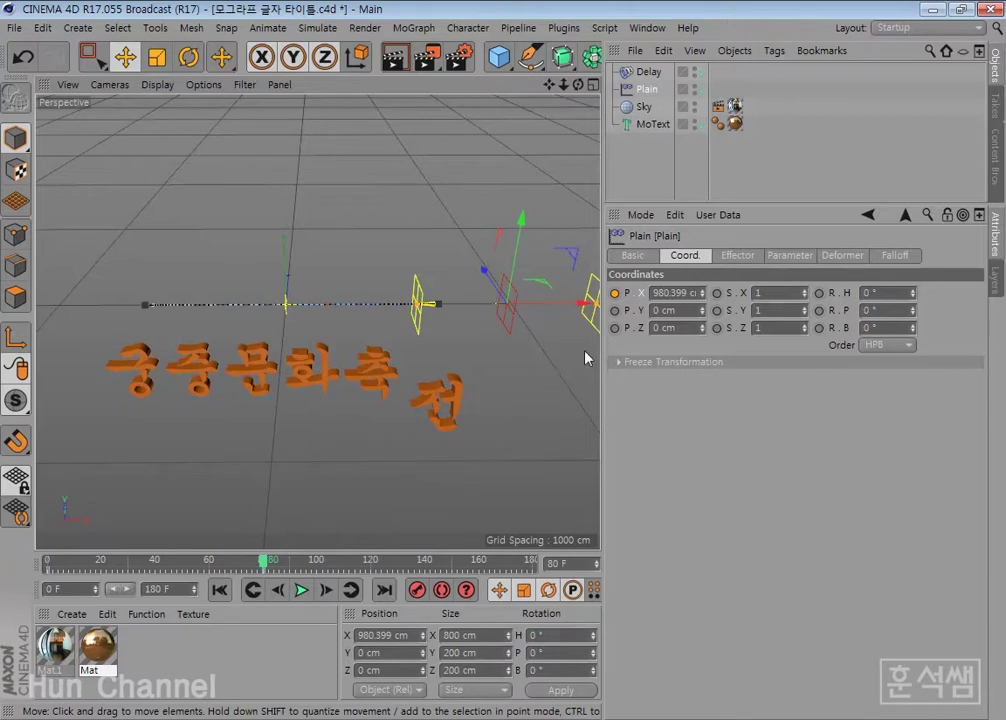
{"action": "left_click", "coordinate": [614, 294]}
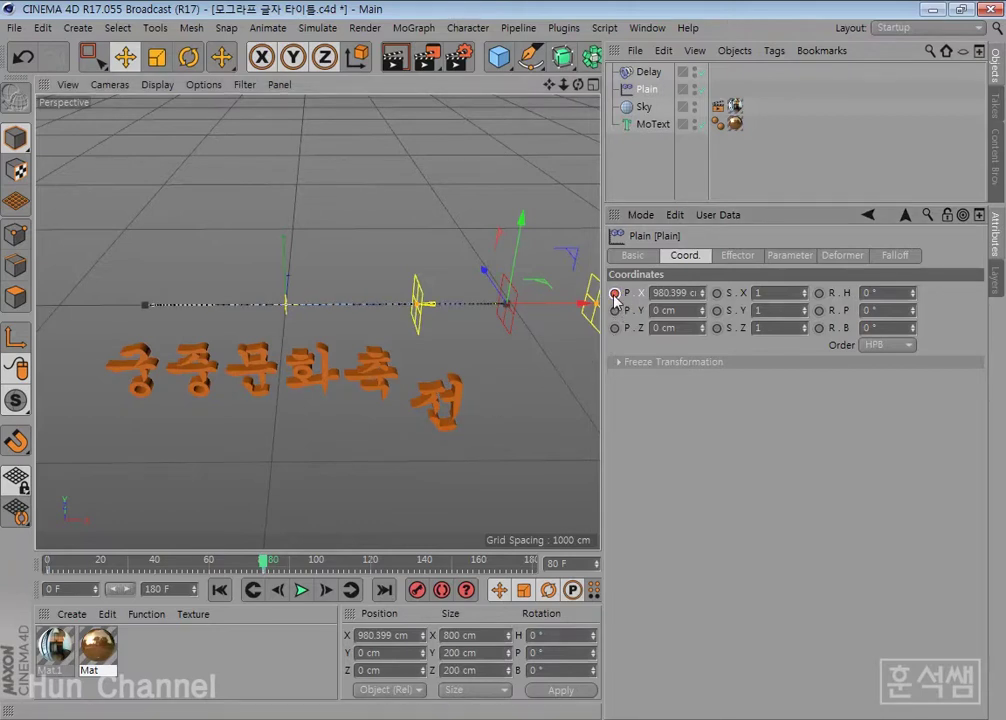
{"action": "left_click", "coordinate": [220, 592]}
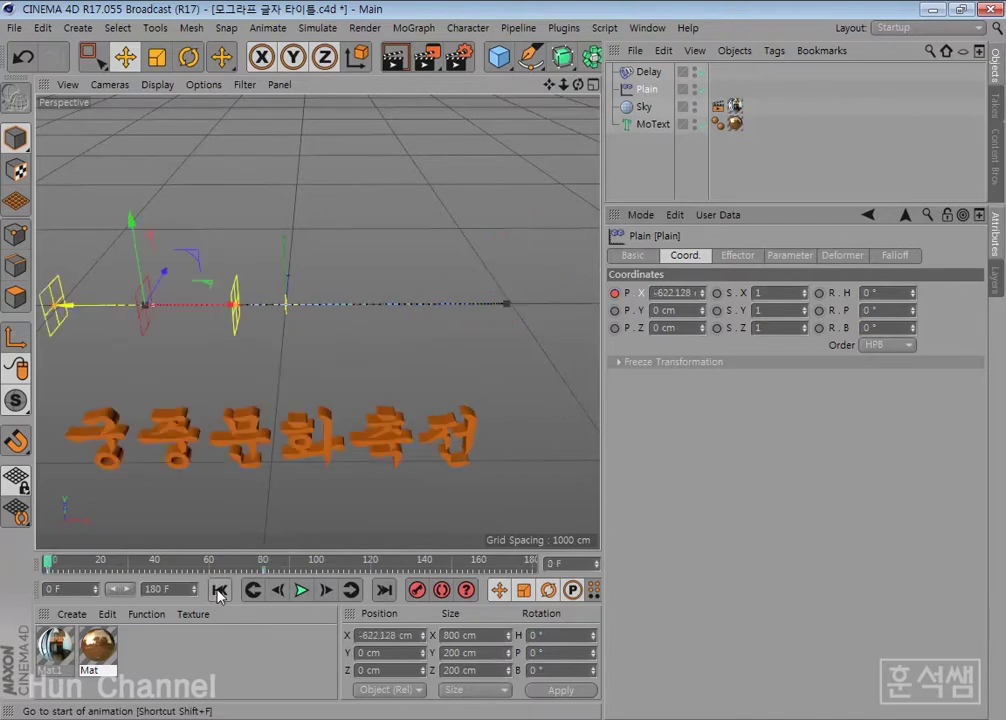
{"action": "left_click", "coordinate": [300, 590]}
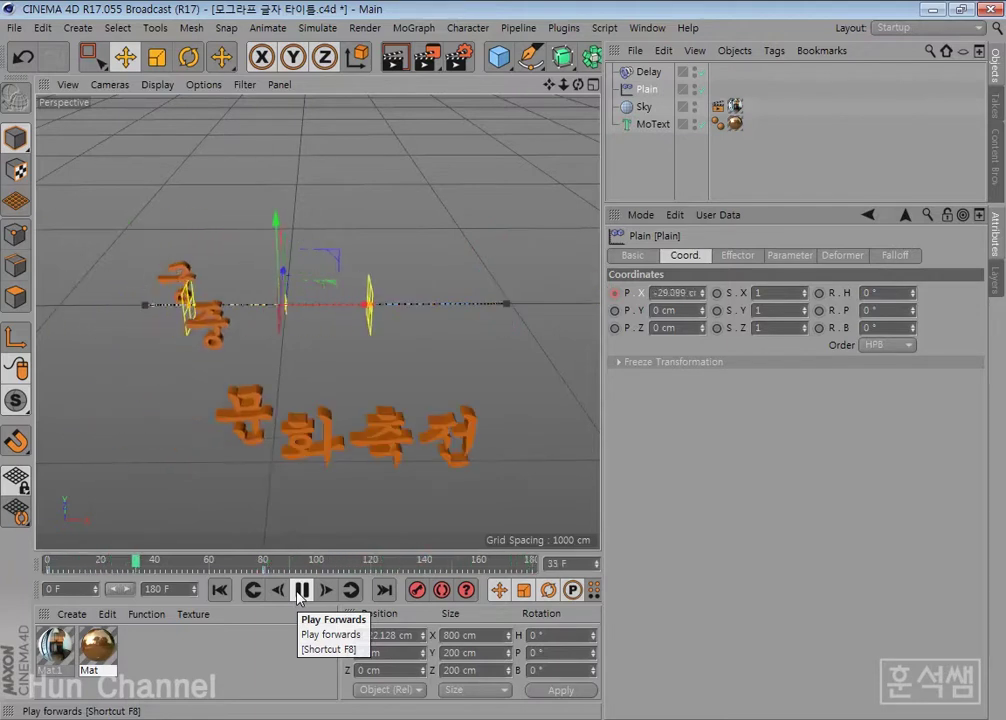
{"action": "left_click", "coordinate": [300, 590]}
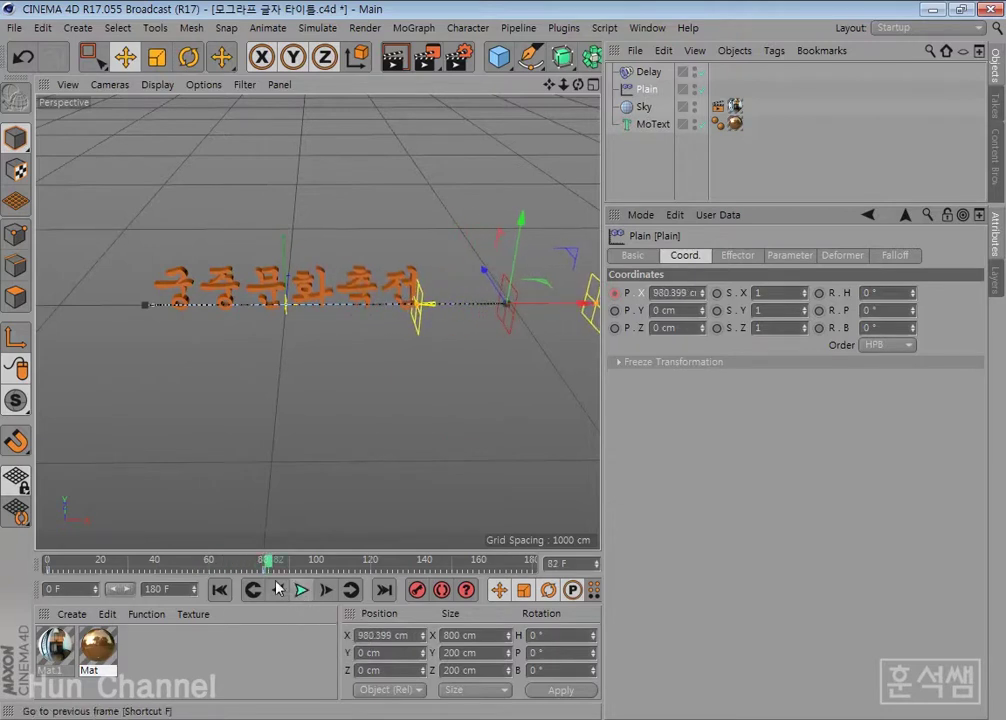
Back at frame 80, pull the effector slightly left to X 968.668 cm and replay
{"action": "left_click_drag", "start_coordinate": [267, 563], "coordinate": [263, 563]}
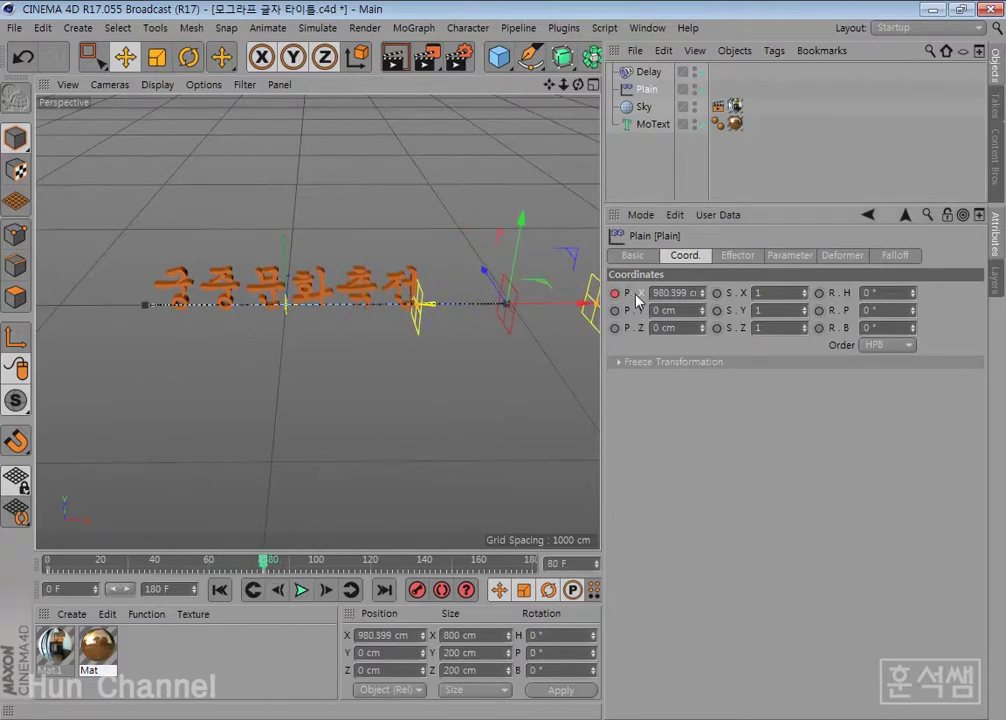
{"action": "mouse_move", "coordinate": [568, 305]}
{"action": "left_mouse_down"}
{"action": "mouse_move", "coordinate": [520, 308]}
{"action": "mouse_move", "coordinate": [567, 307]}
{"action": "left_mouse_up"}
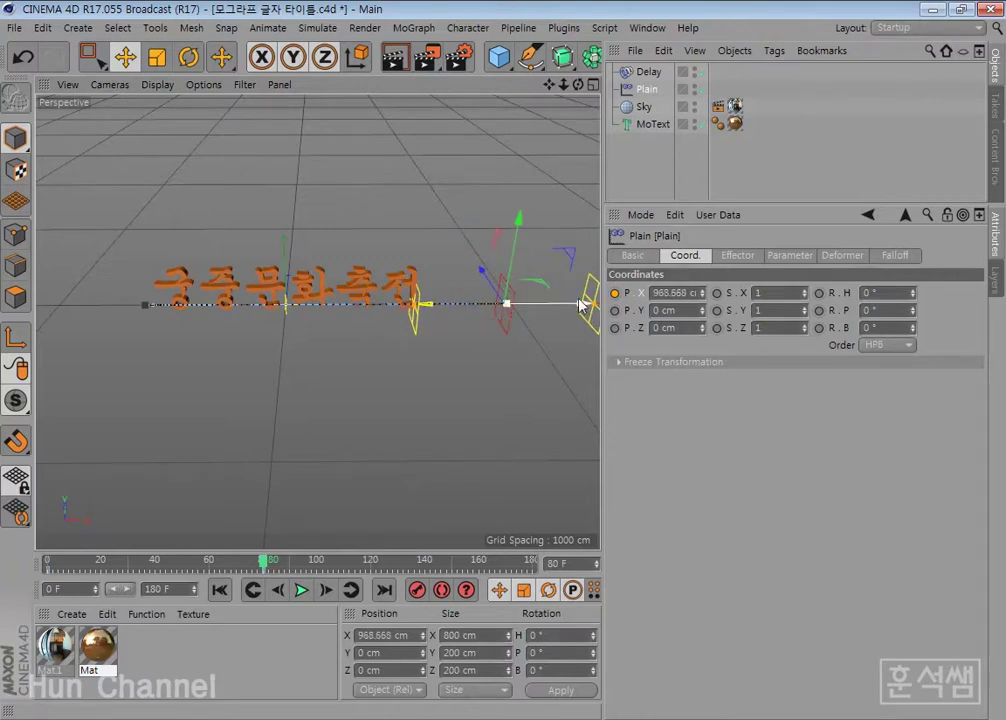
{"action": "left_click", "coordinate": [220, 590]}
{"action": "left_click", "coordinate": [301, 590]}
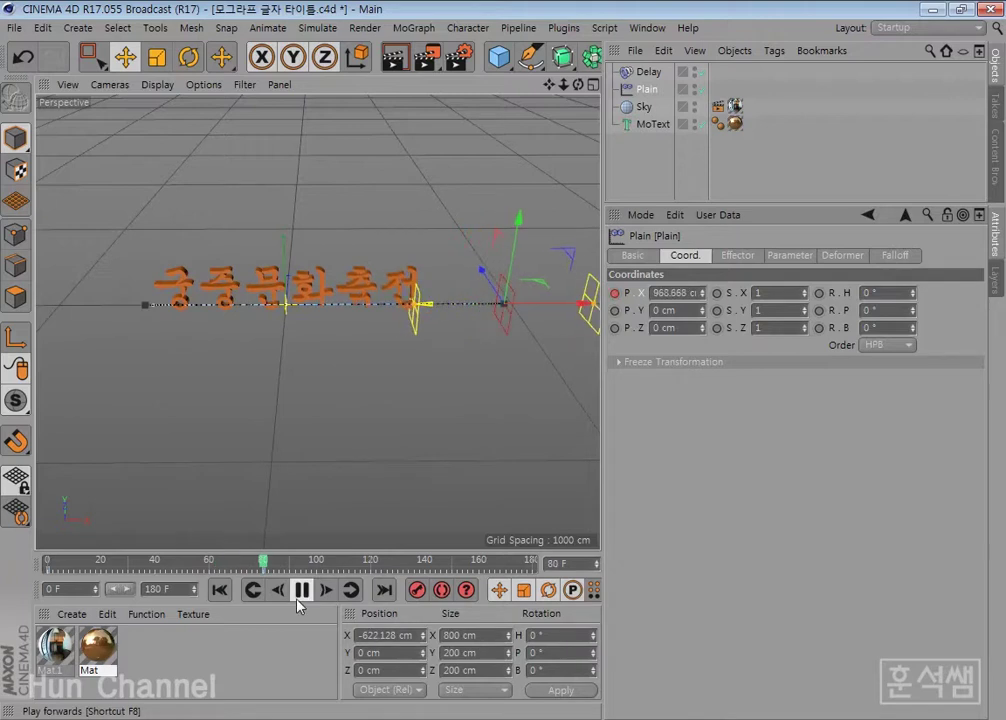
Rewind, check the Plain effector's P.Z -1200 cm transform, and play through to frame 98
{"action": "left_click", "coordinate": [300, 593]}
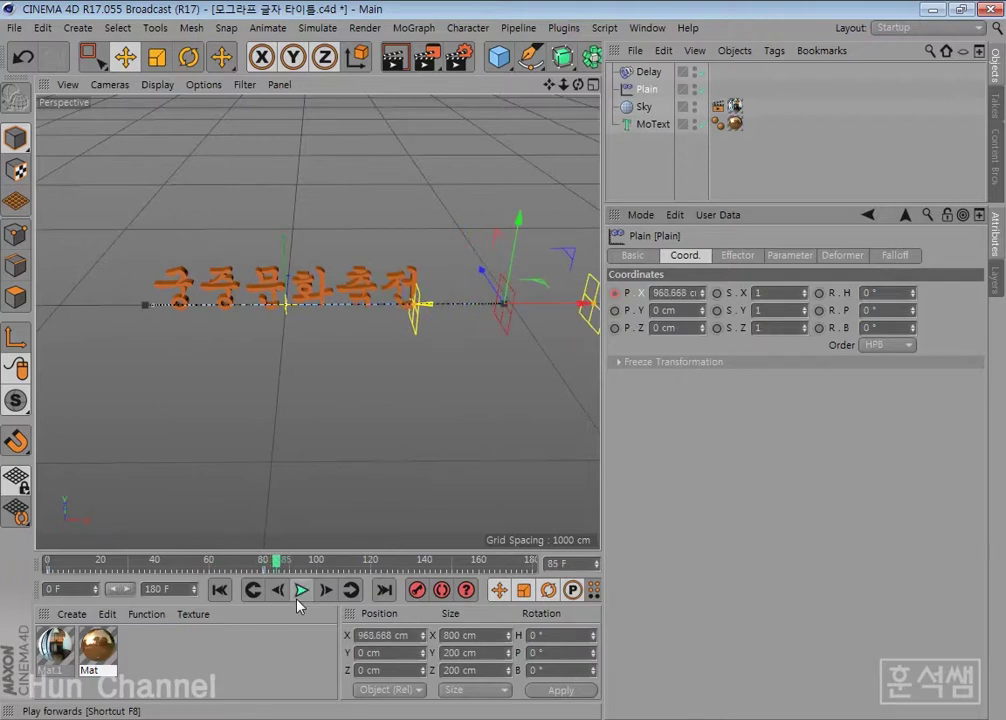
{"action": "left_click", "coordinate": [218, 592]}
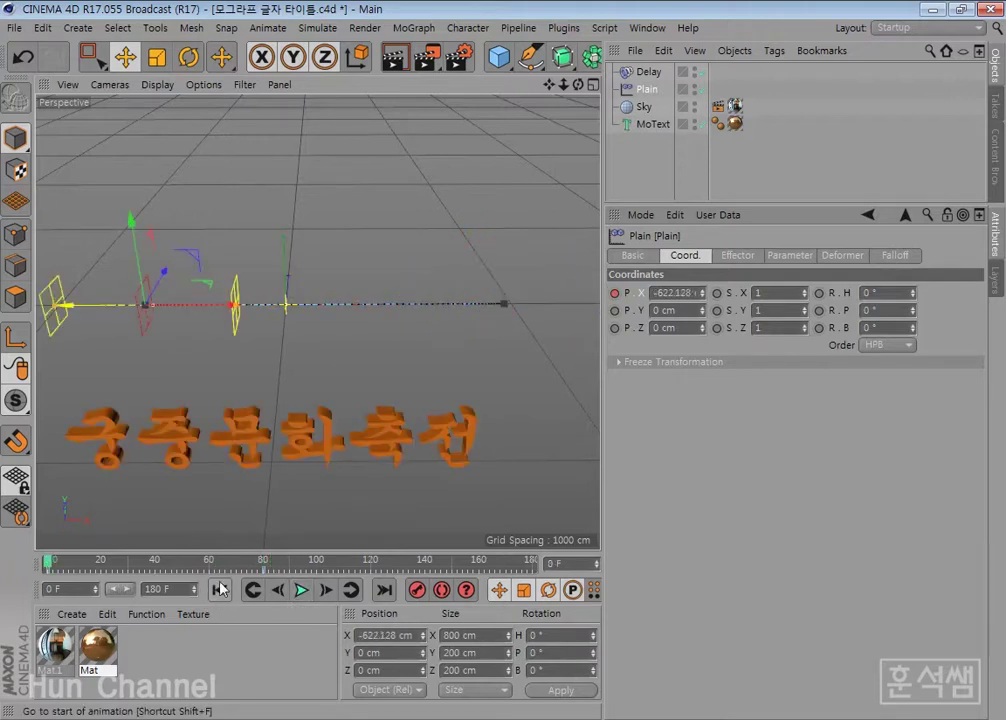
{"action": "left_click", "coordinate": [738, 257]}
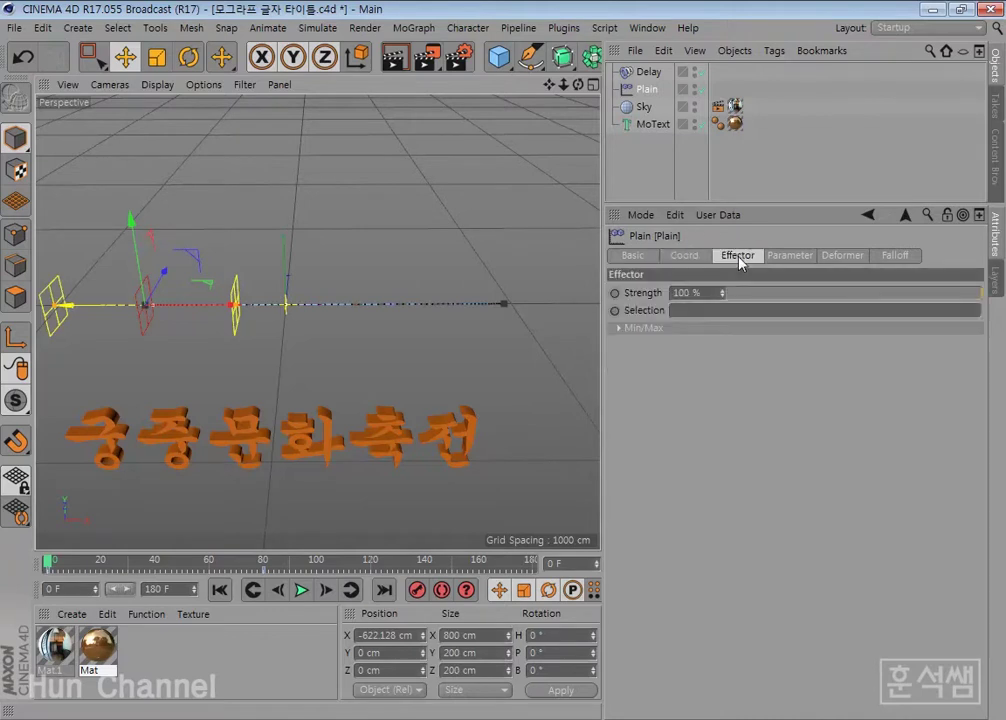
{"action": "left_click", "coordinate": [790, 257]}
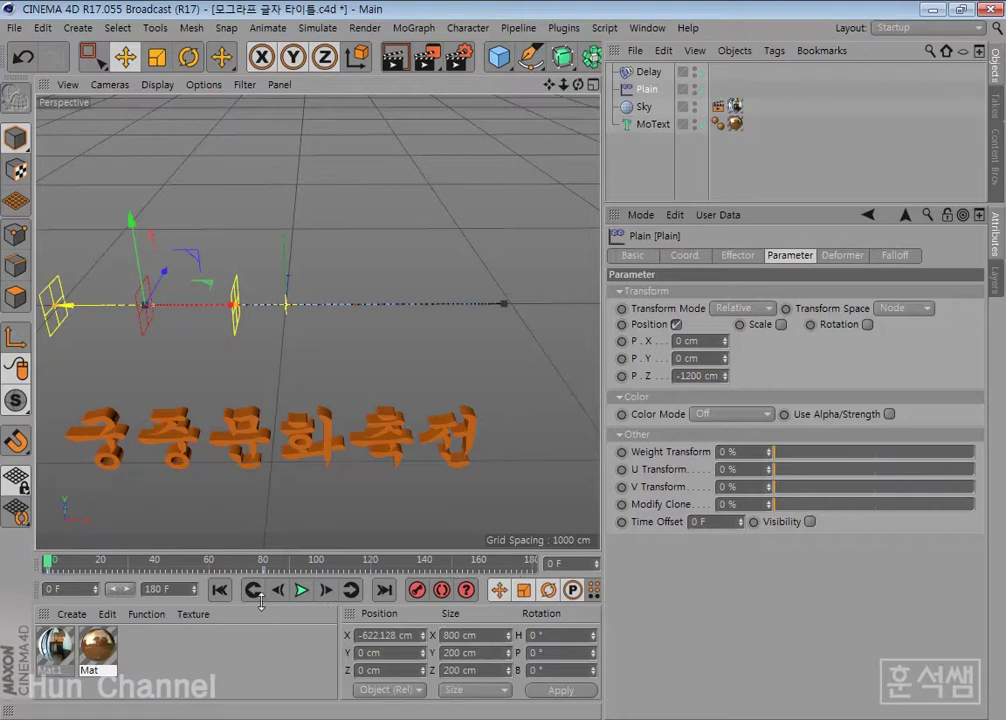
{"action": "left_click", "coordinate": [301, 590]}
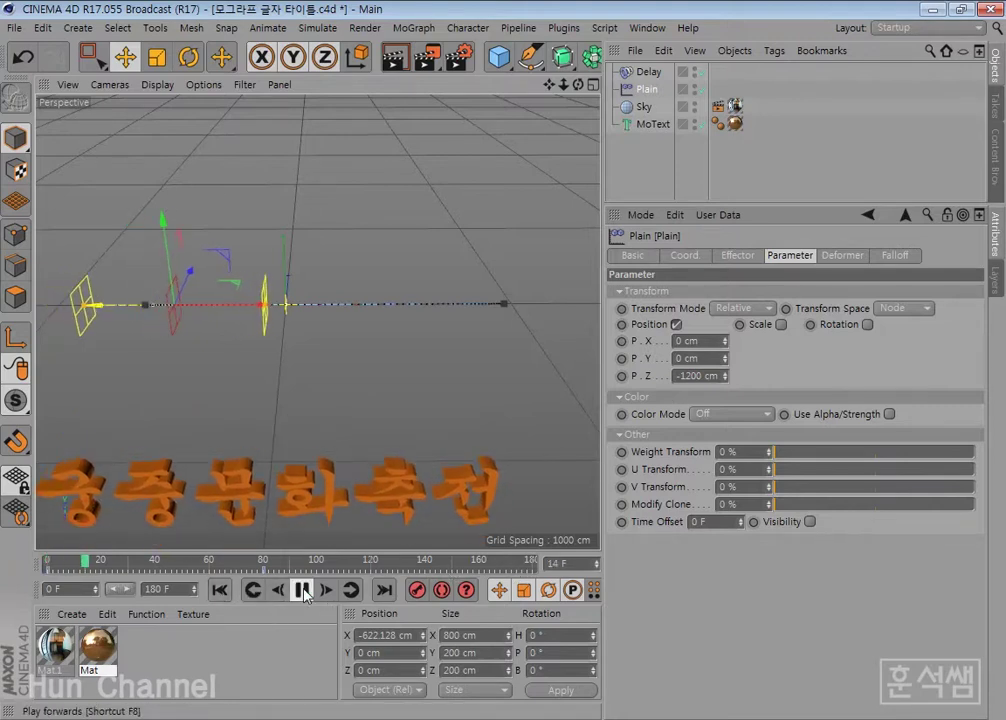
{"action": "left_click", "coordinate": [224, 600]}
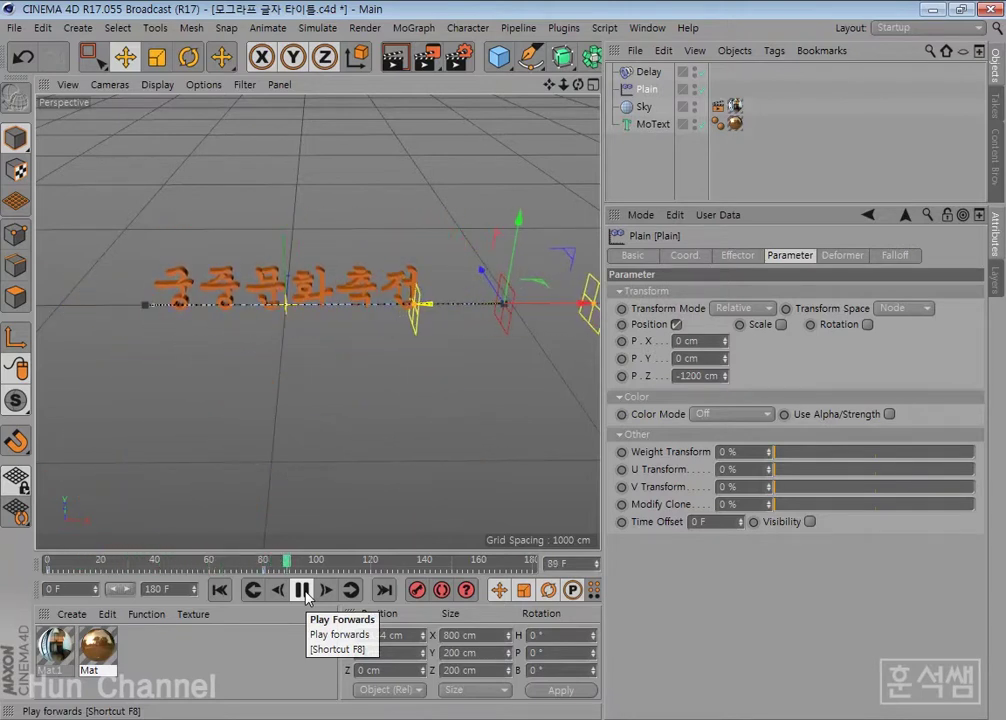
{"action": "left_click", "coordinate": [303, 590]}
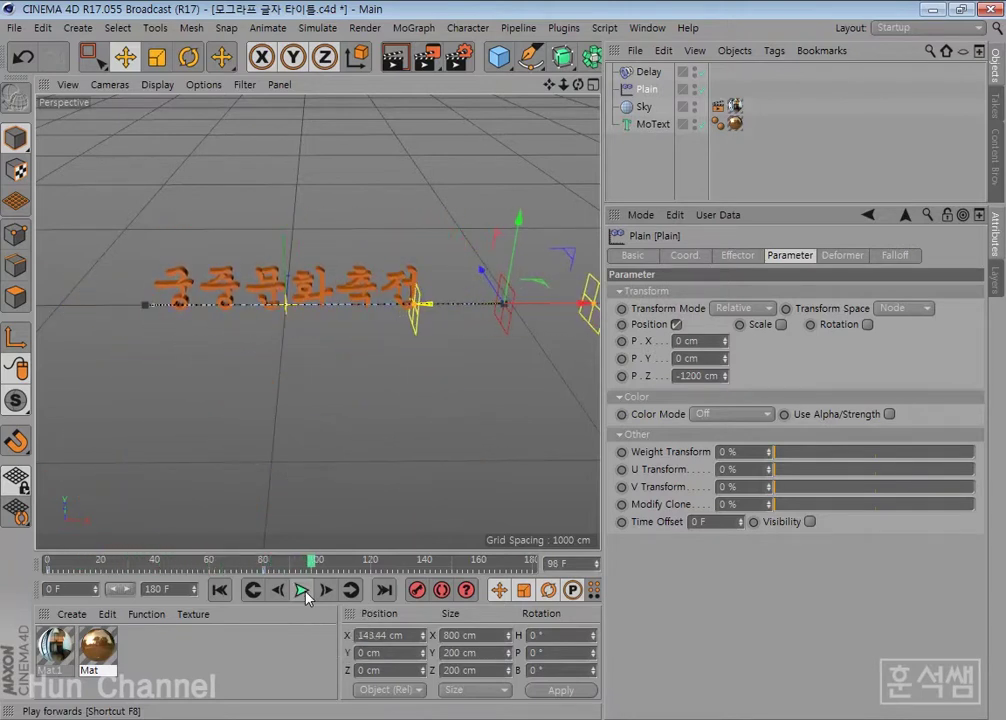
Select the Delay effector, check its 70% Spring strength, and replay the animation
{"action": "left_click", "coordinate": [649, 74]}
{"action": "left_click", "coordinate": [740, 257]}
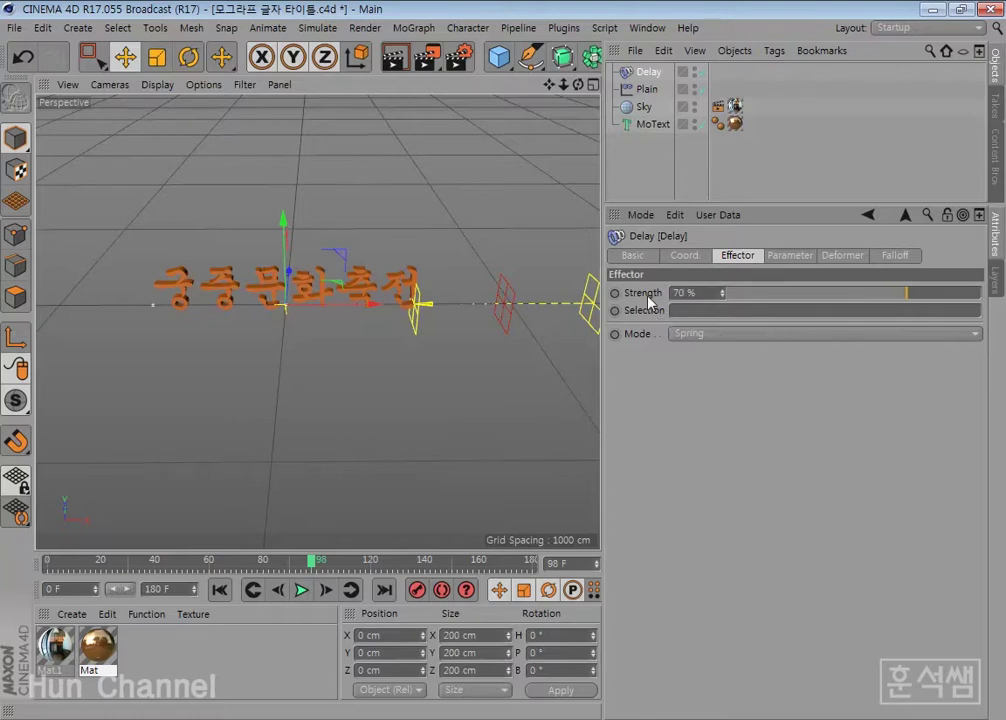
{"action": "left_click", "coordinate": [219, 590]}
{"action": "left_click", "coordinate": [302, 594]}
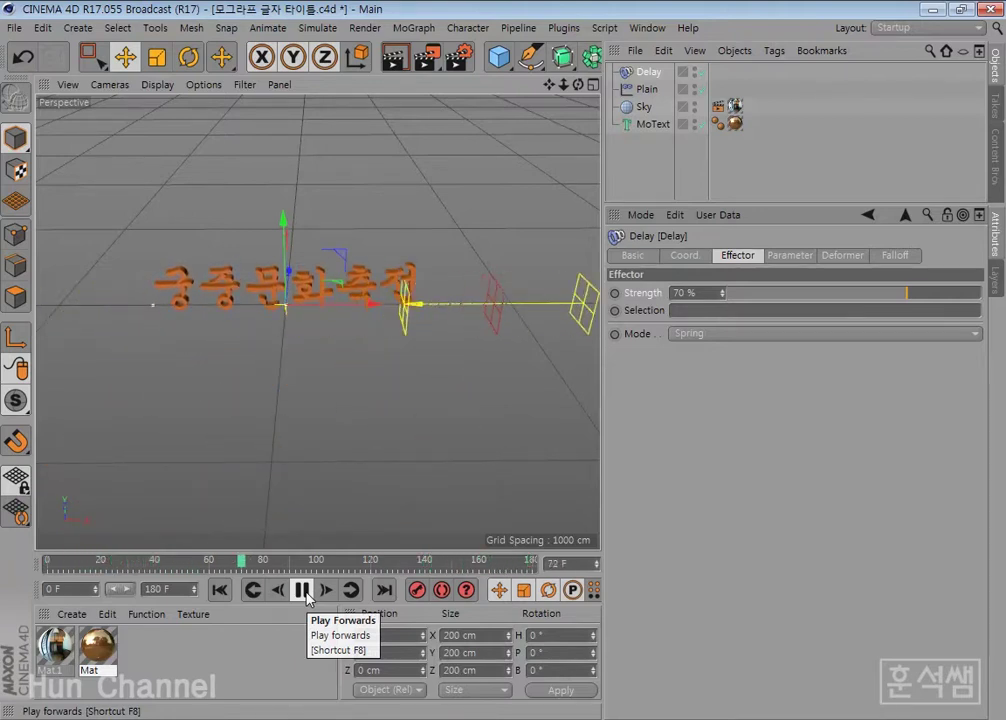
{"action": "left_click", "coordinate": [306, 593]}
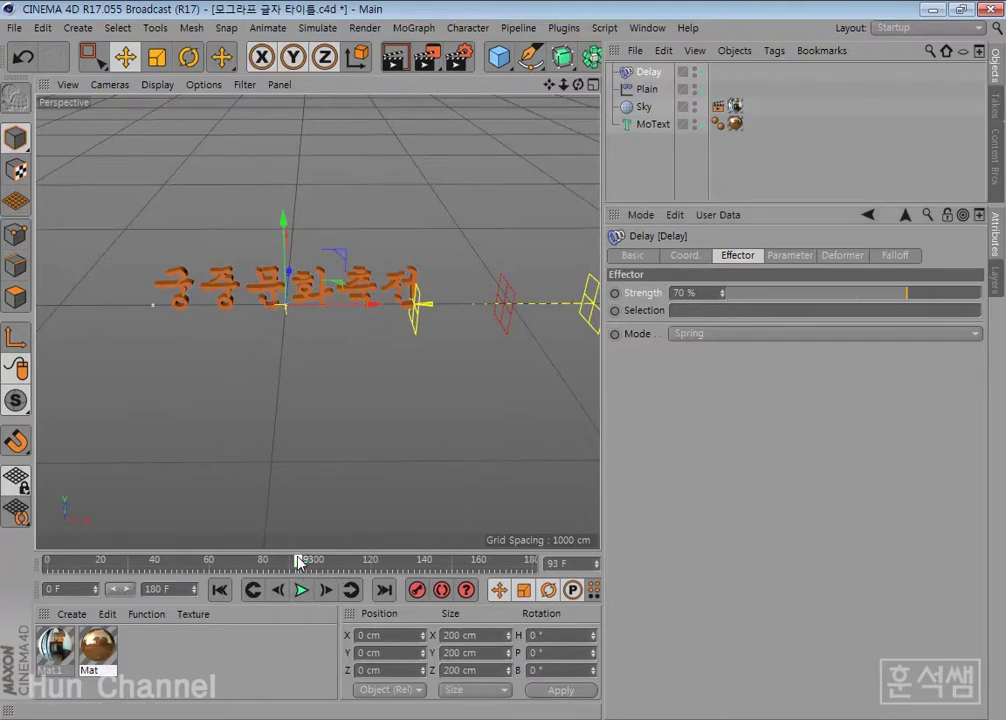
Scrub back to frame 90 and orbit the view lower and closer to the text
{"action": "left_click_drag", "start_coordinate": [298, 562], "coordinate": [290, 561]}
{"action": "scroll", "coordinate": [234, 332], "scroll_direction": "up", "scroll_amount": 2}
{"action": "scroll", "coordinate": [245, 334], "scroll_direction": "up", "scroll_amount": 3}
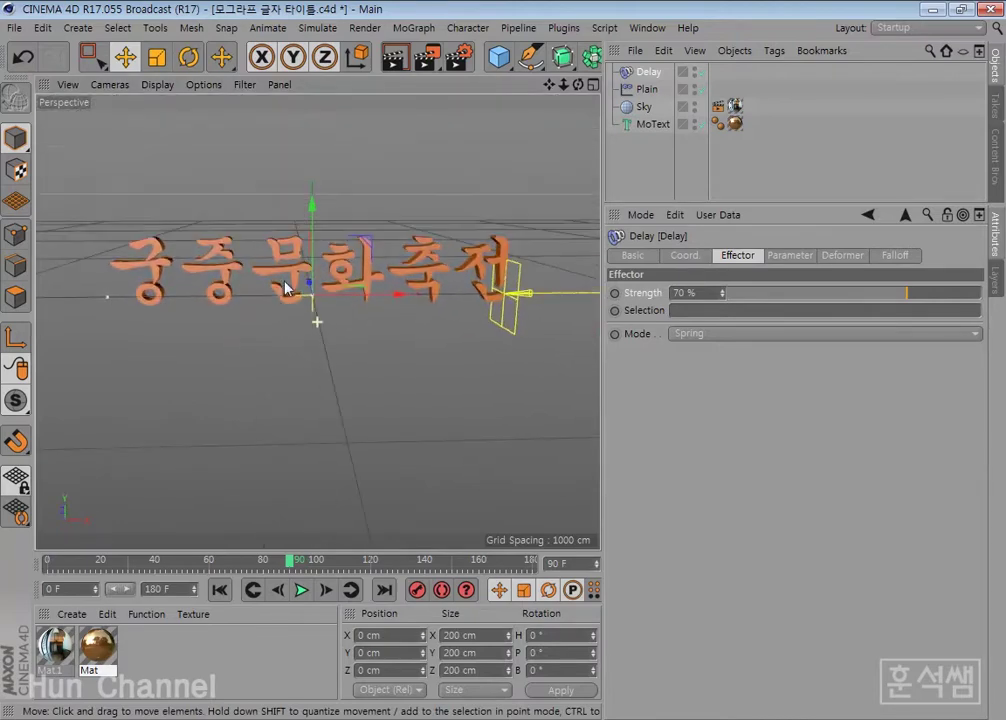
{"action": "mouse_move", "coordinate": [296, 342]}
{"action": "left_mouse_down", "text": "alt"}
{"action": "mouse_move", "coordinate": [368, 309]}
{"action": "mouse_move", "coordinate": [374, 331]}
{"action": "mouse_move", "coordinate": [429, 347]}
{"action": "left_mouse_up", "text": "alt"}
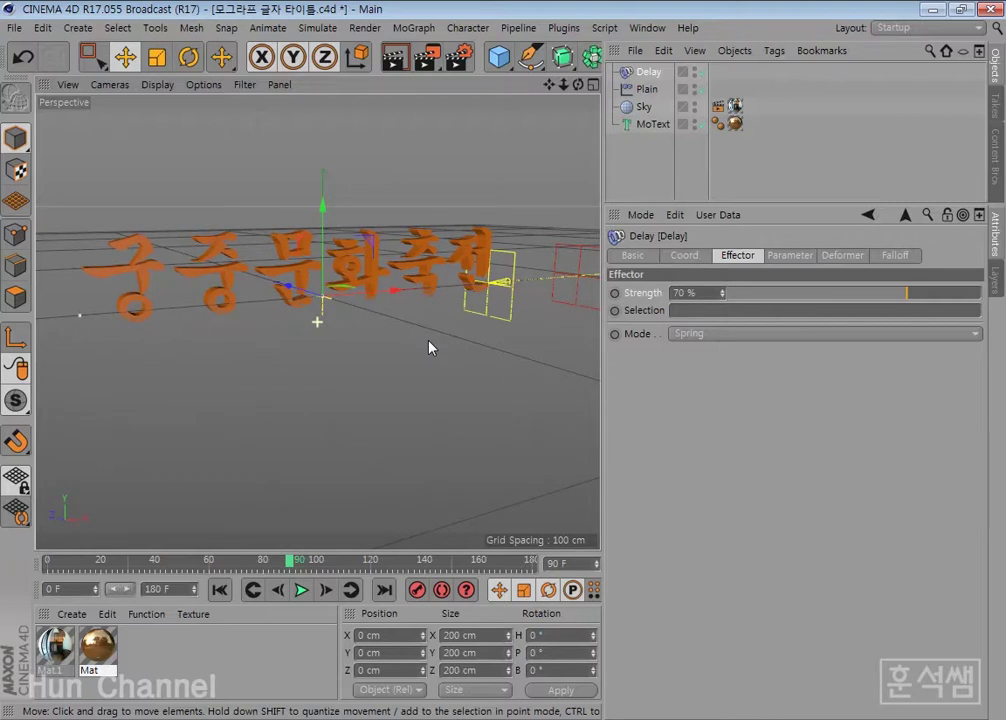
{"action": "left_click_drag", "start_coordinate": [420, 355], "coordinate": [414, 360], "text": "alt"}
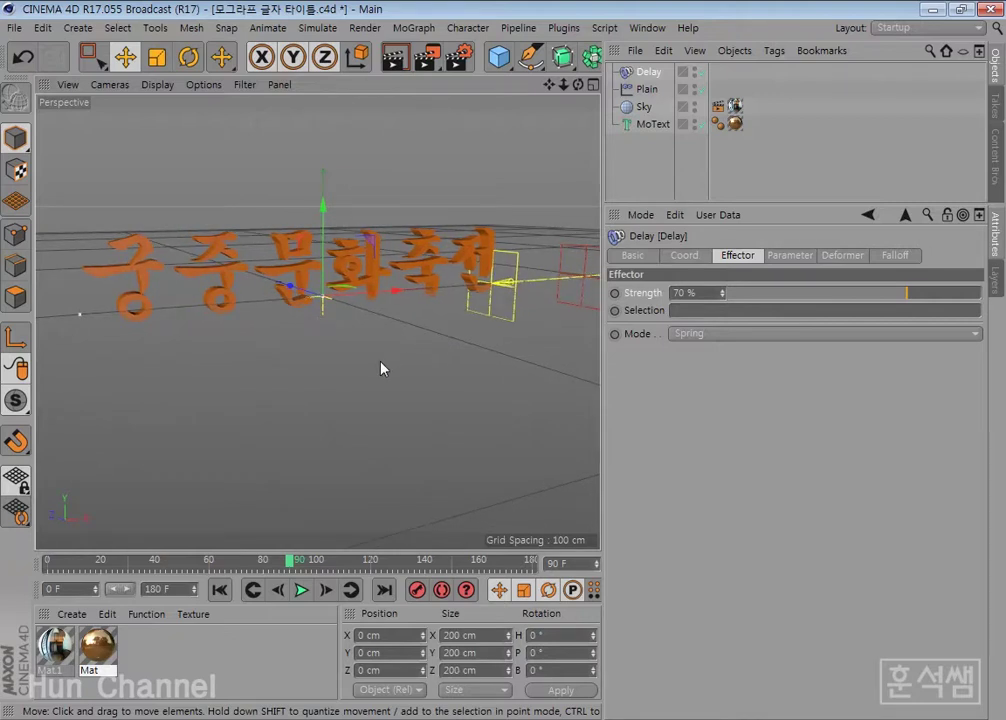
Replay the letter animation, face the text frontally, and widen the 3D viewport
{"action": "left_click", "coordinate": [220, 590]}
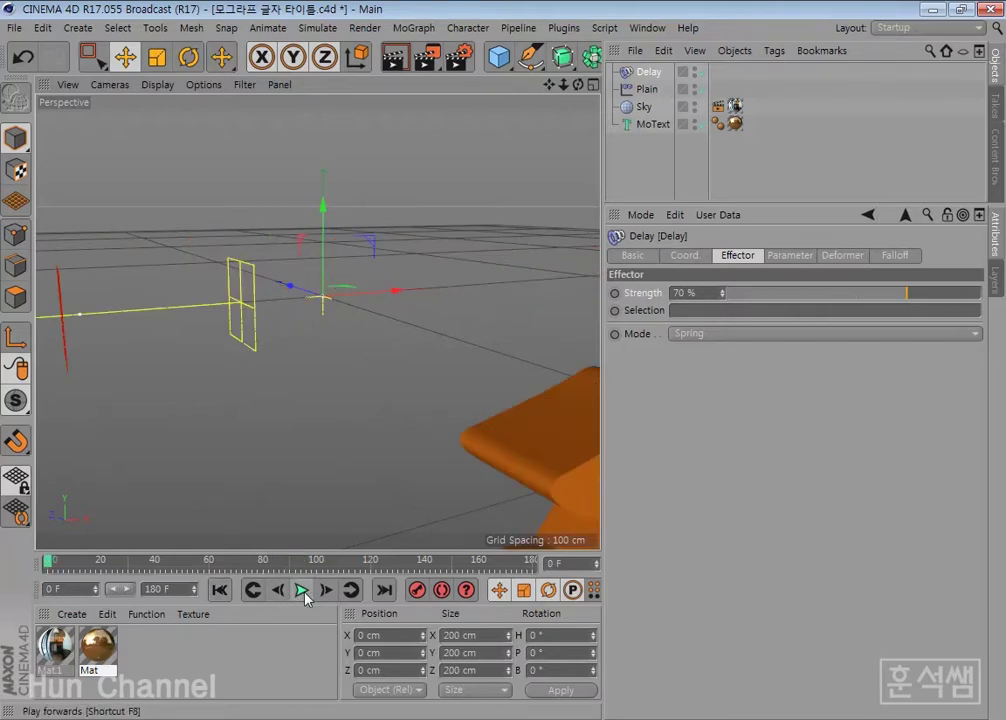
{"action": "left_click", "coordinate": [303, 591]}
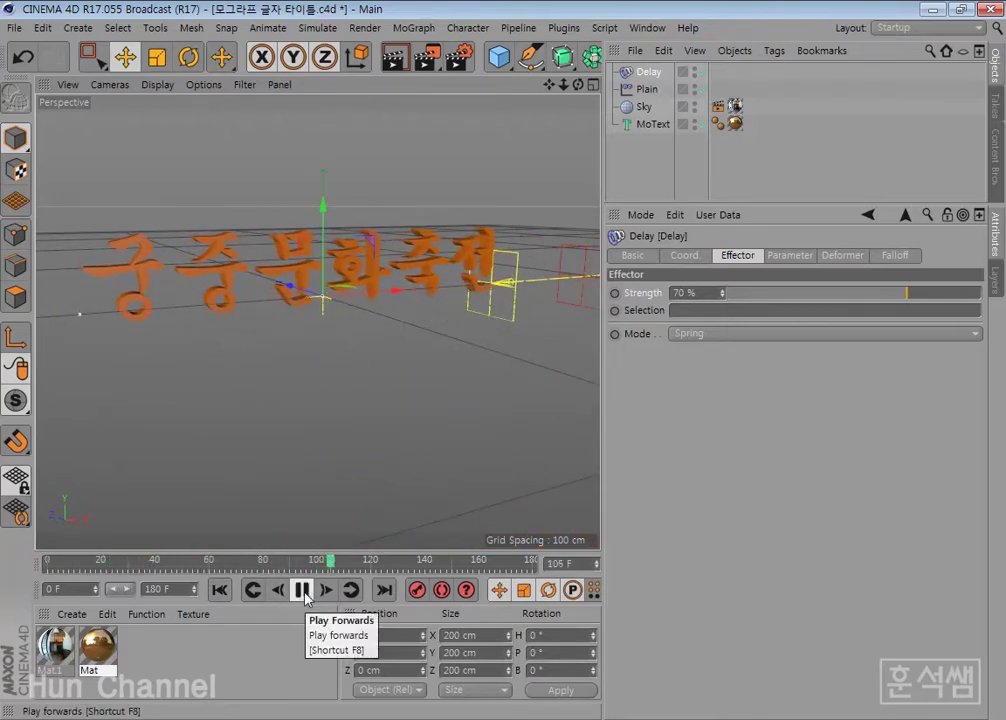
{"action": "left_click", "coordinate": [303, 591]}
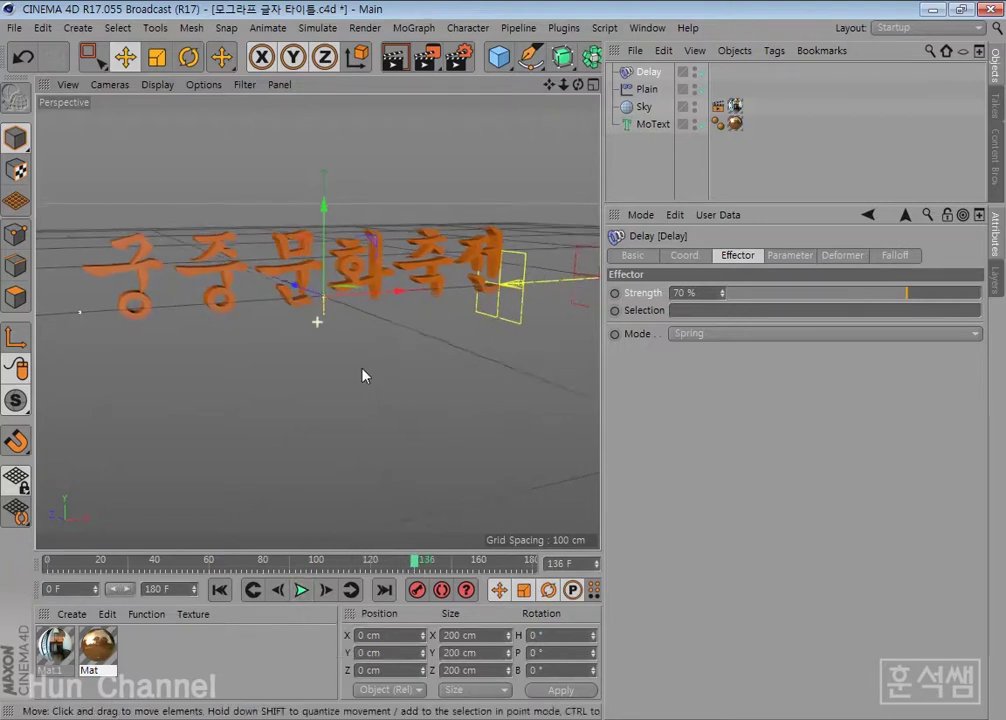
{"action": "mouse_move", "coordinate": [362, 375]}
{"action": "left_mouse_down", "text": "alt"}
{"action": "mouse_move", "coordinate": [287, 372]}
{"action": "mouse_move", "coordinate": [314, 382]}
{"action": "mouse_move", "coordinate": [306, 394]}
{"action": "left_mouse_up", "text": "alt"}
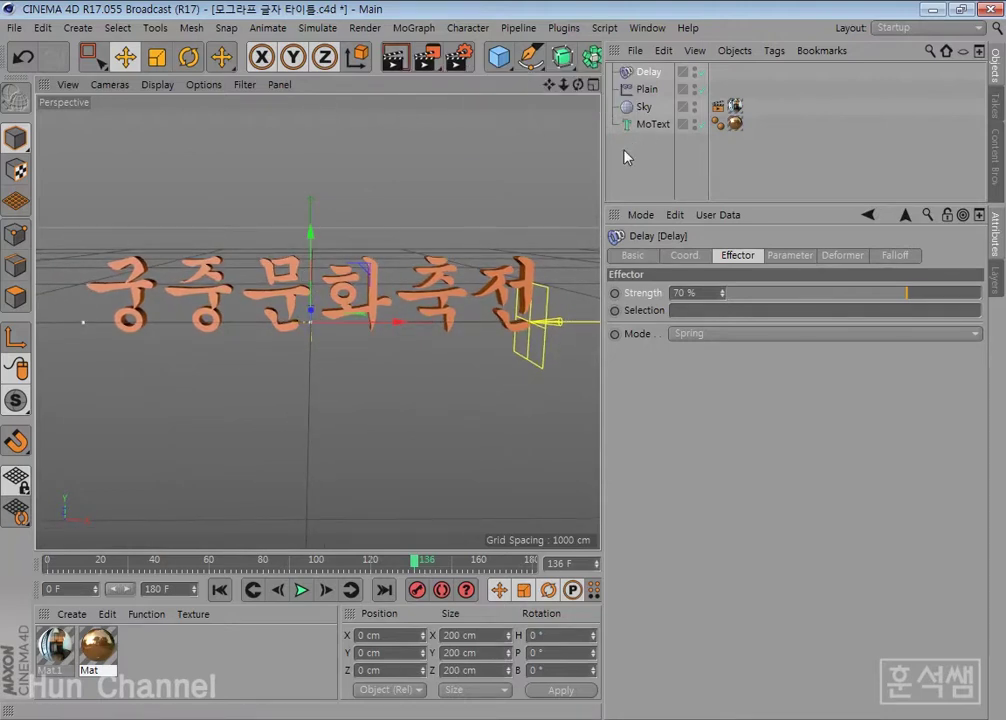
{"action": "left_click_drag", "start_coordinate": [602, 160], "coordinate": [688, 161]}
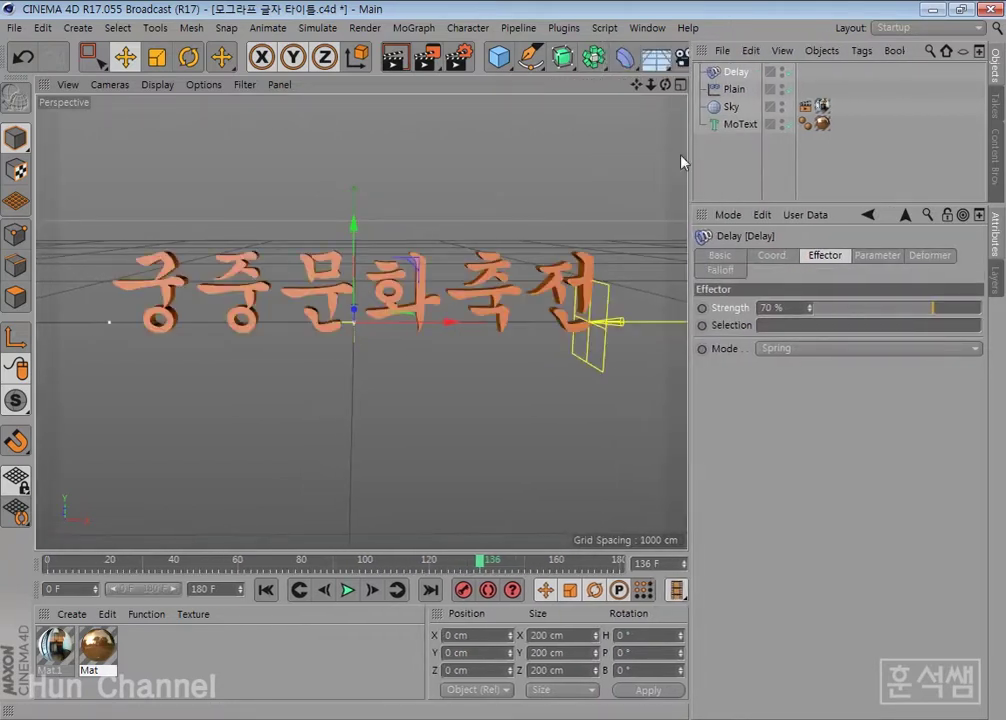
Add a standard Camera and position it at X -3.28, Y 254.245, Z -1305.461 cm facing the title
{"action": "left_click", "coordinate": [683, 58]}
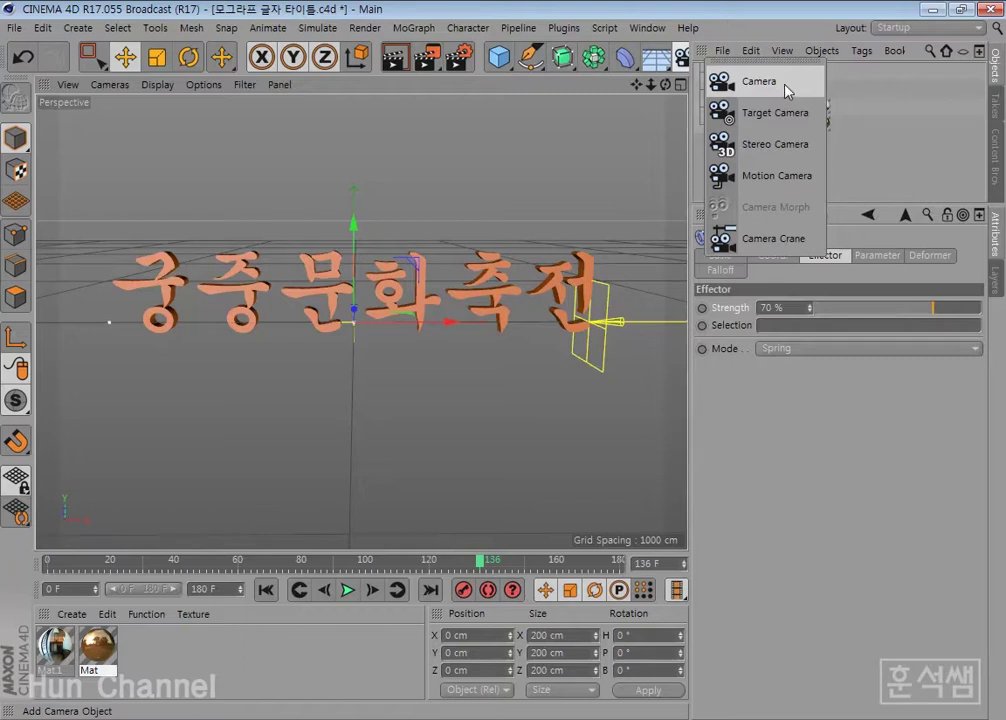
{"action": "left_click", "coordinate": [785, 88]}
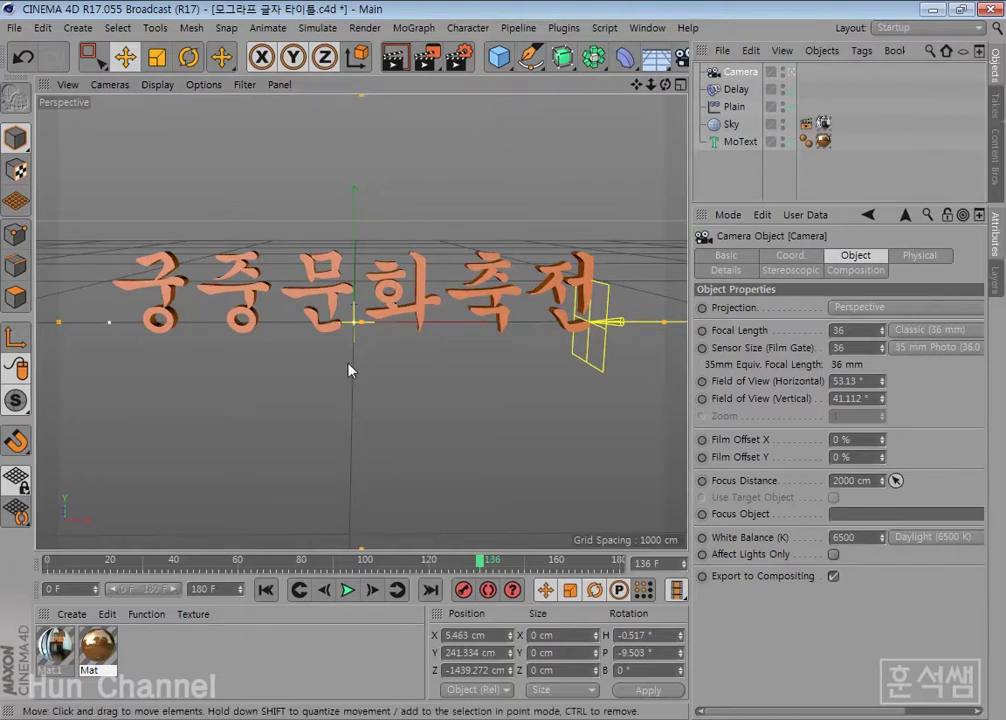
{"action": "mouse_move", "coordinate": [348, 371]}
{"action": "middle_mouse_down", "text": "alt"}
{"action": "mouse_move", "coordinate": [341, 394]}
{"action": "mouse_move", "coordinate": [356, 400]}
{"action": "middle_mouse_up", "text": "alt"}
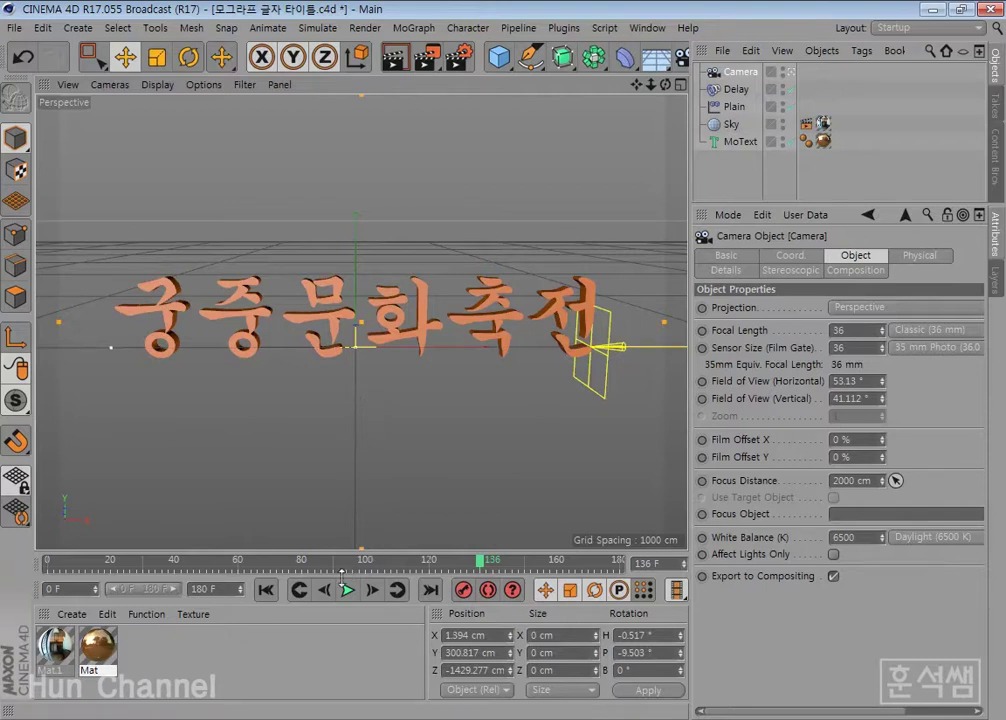
Play the animation through the new camera, then return to the first frame
{"action": "left_click", "coordinate": [267, 598]}
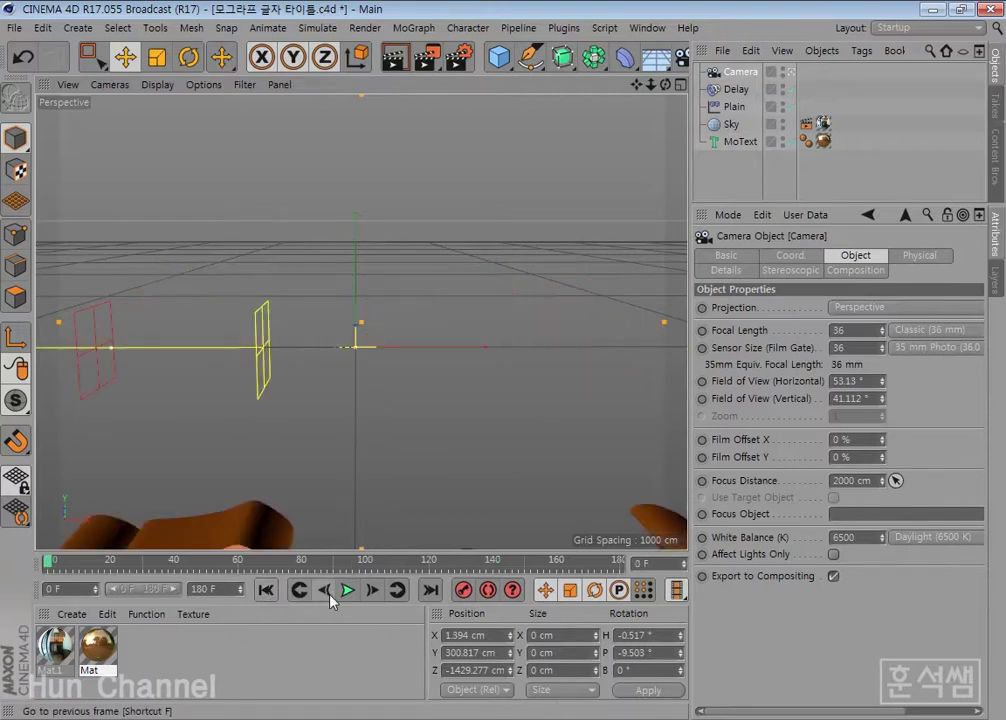
{"action": "left_click", "coordinate": [346, 592]}
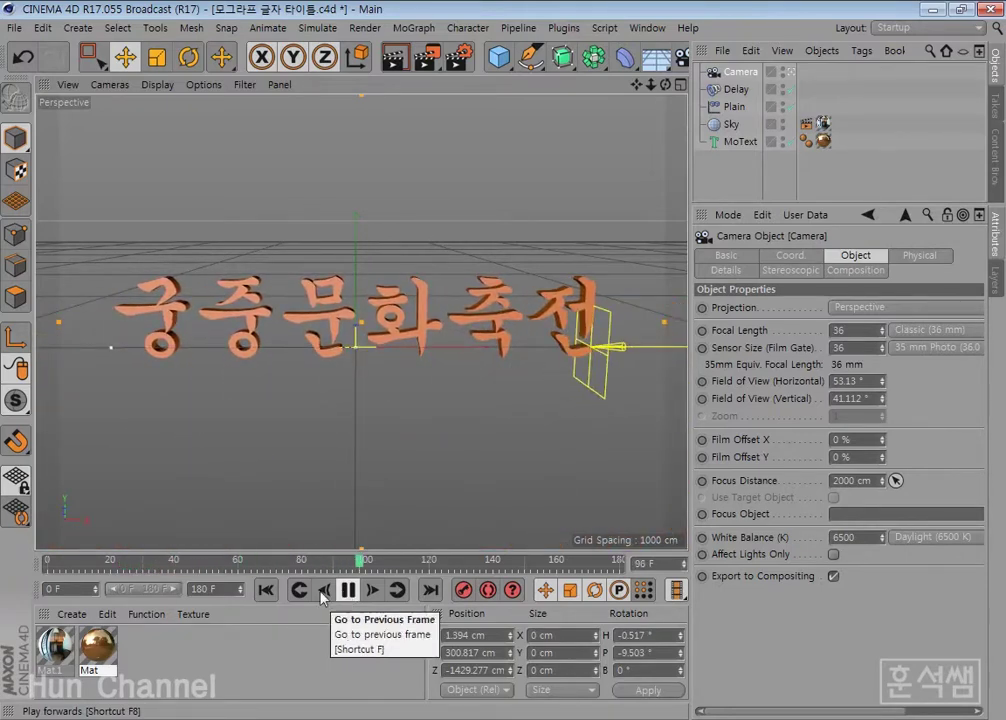
{"action": "left_click", "coordinate": [346, 591]}
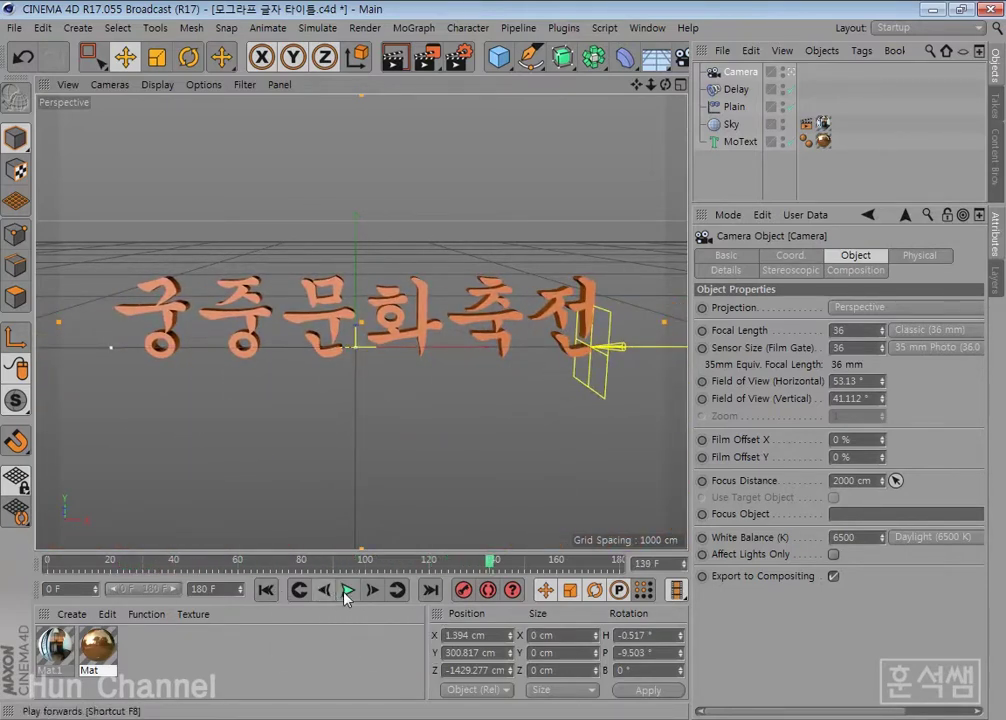
{"action": "left_click", "coordinate": [265, 590]}
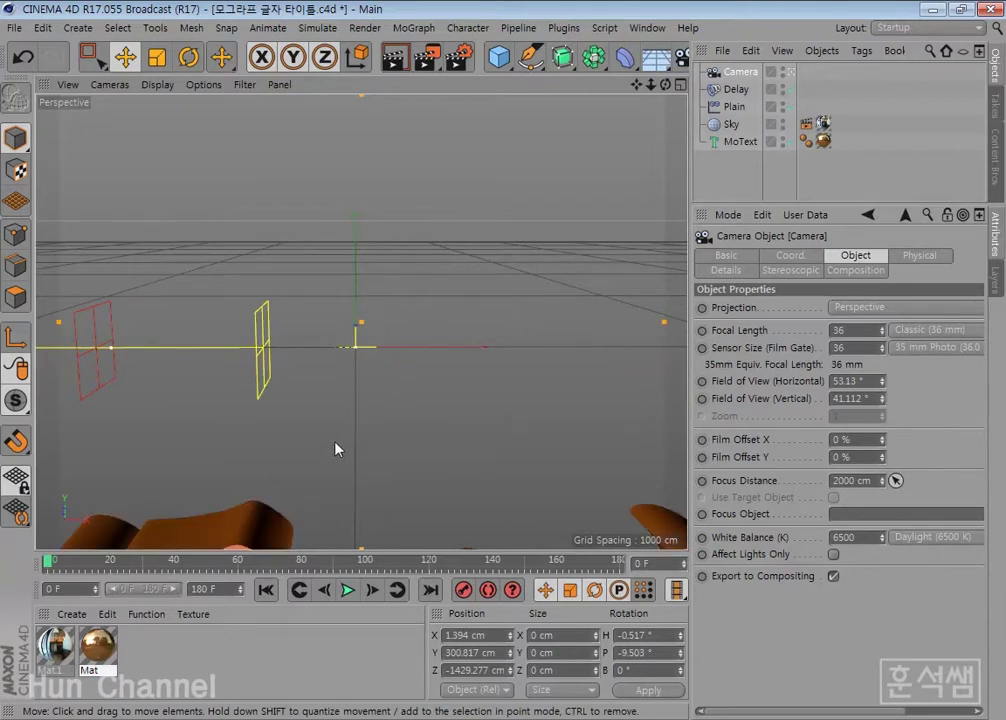
{"action": "scroll", "coordinate": [335, 449], "scroll_direction": "up", "scroll_amount": 1}
{"action": "scroll", "coordinate": [335, 448], "scroll_direction": "up", "scroll_amount": 1}
{"action": "scroll", "coordinate": [337, 444], "scroll_direction": "up", "scroll_amount": 2}
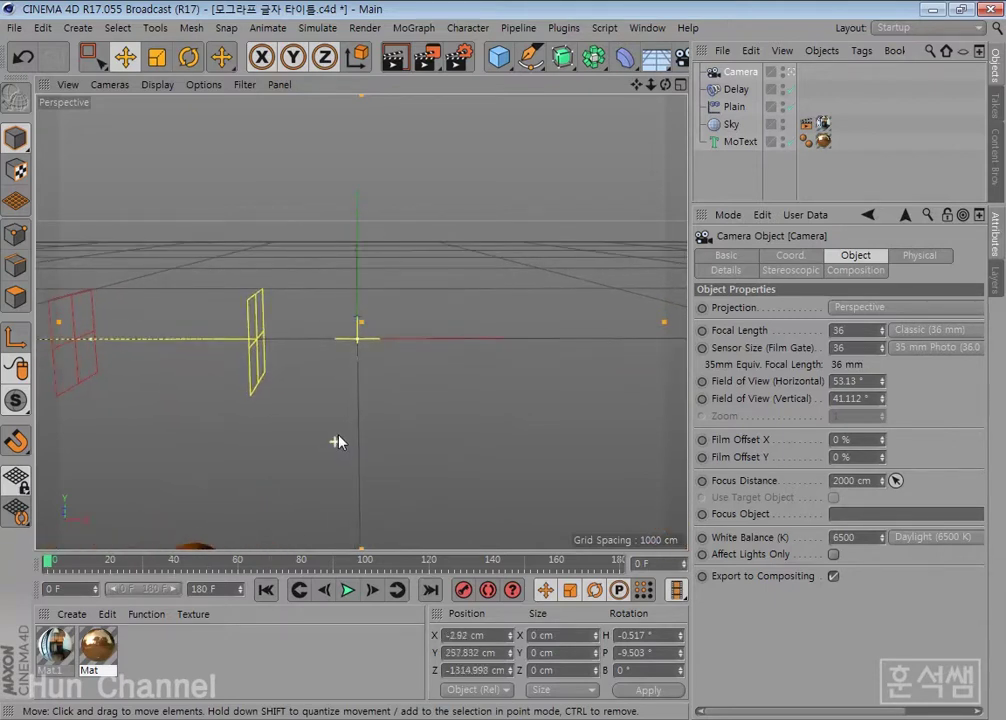
{"action": "scroll", "coordinate": [337, 441], "scroll_direction": "up", "scroll_amount": 1}
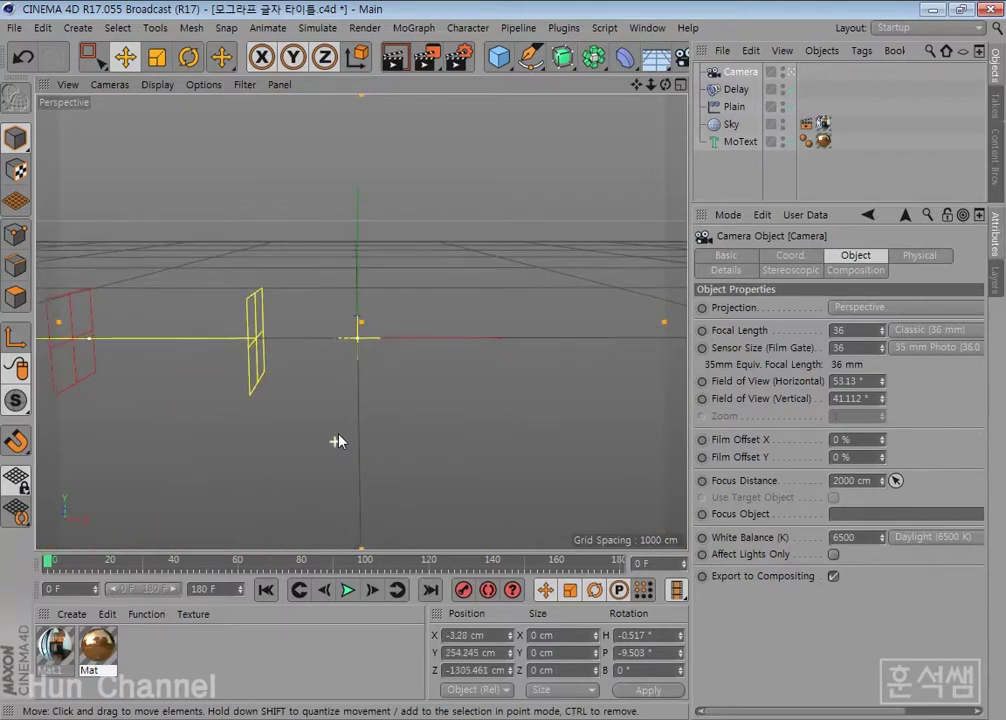
Preview the letter animation, then test-render the frame to see the gold title on black
{"action": "left_click", "coordinate": [347, 590]}
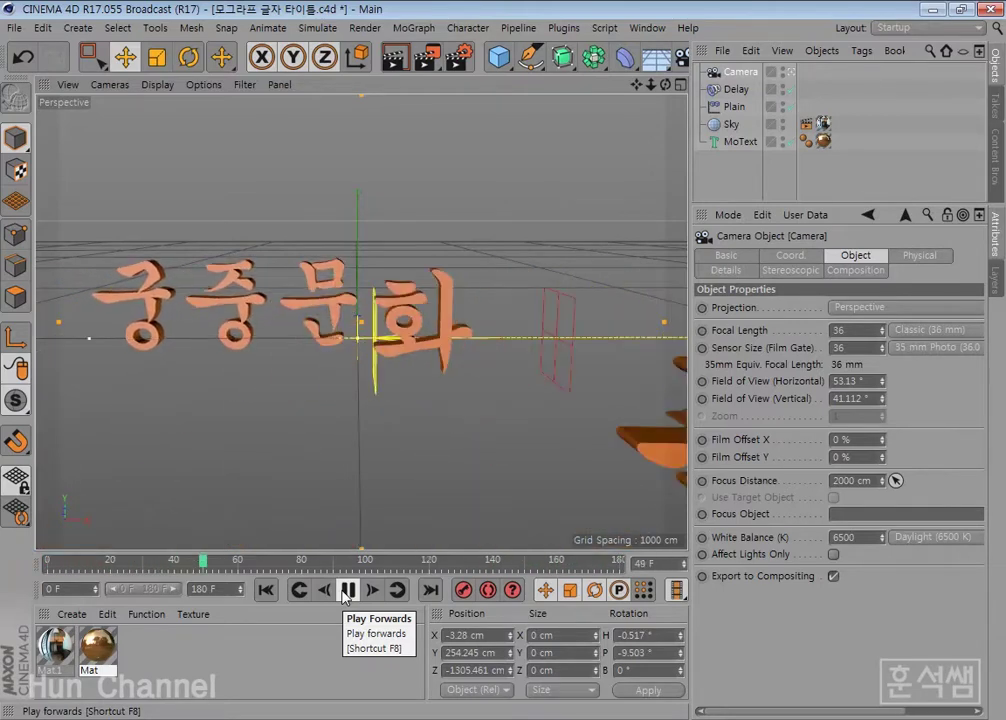
{"action": "left_click", "coordinate": [346, 590]}
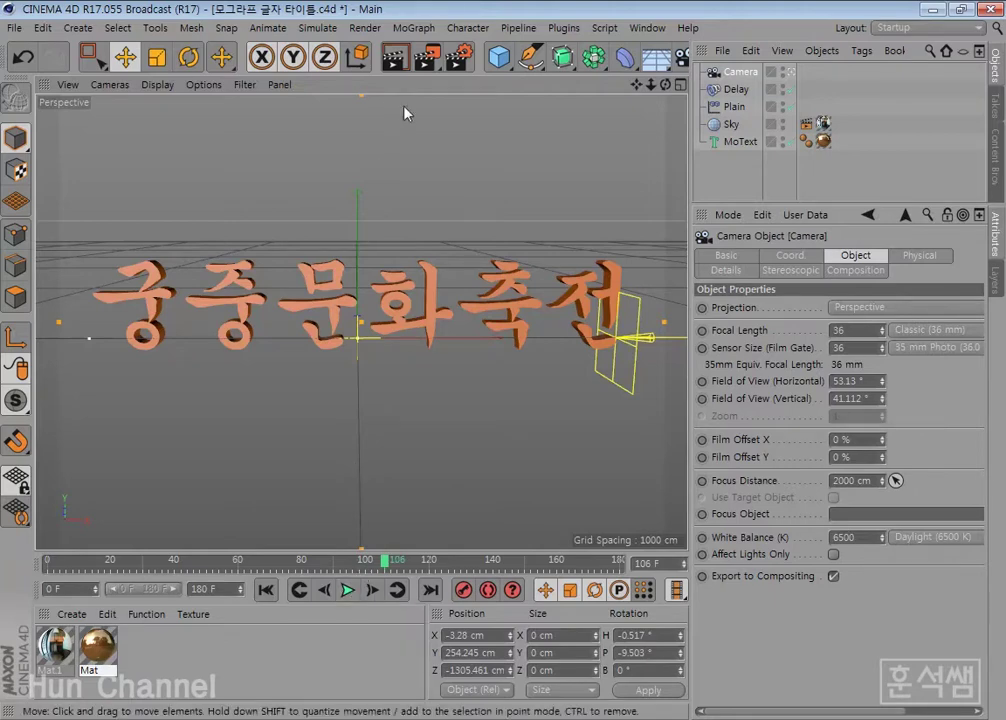
{"action": "left_click", "coordinate": [396, 60]}
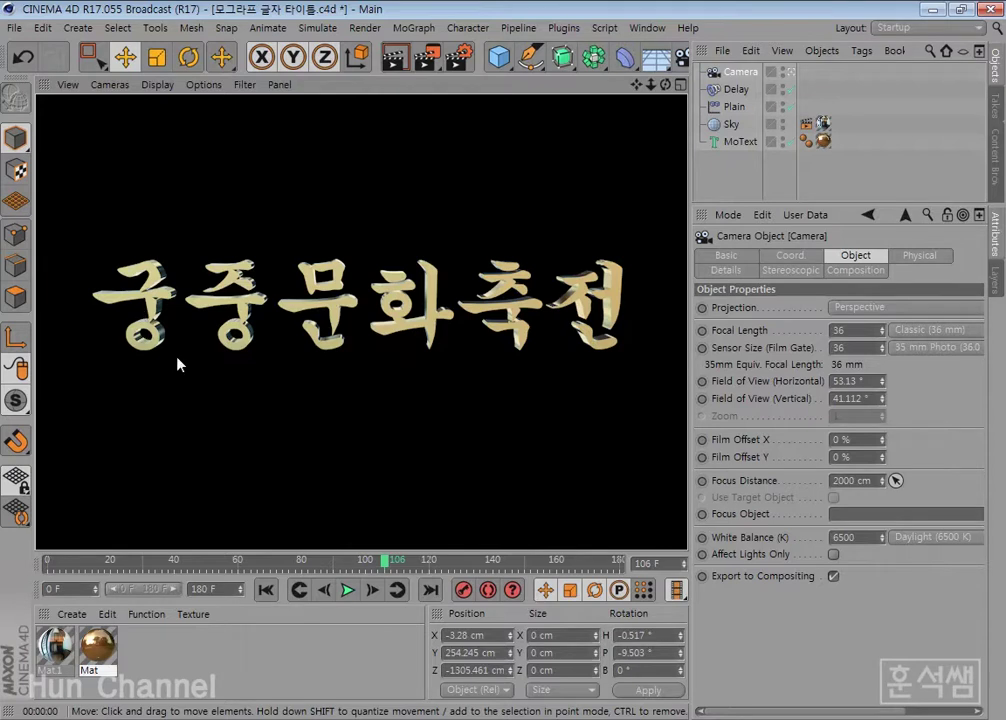
Replay the animation from the start until the title is fully assembled
{"action": "left_click", "coordinate": [276, 590]}
{"action": "left_click", "coordinate": [347, 590]}
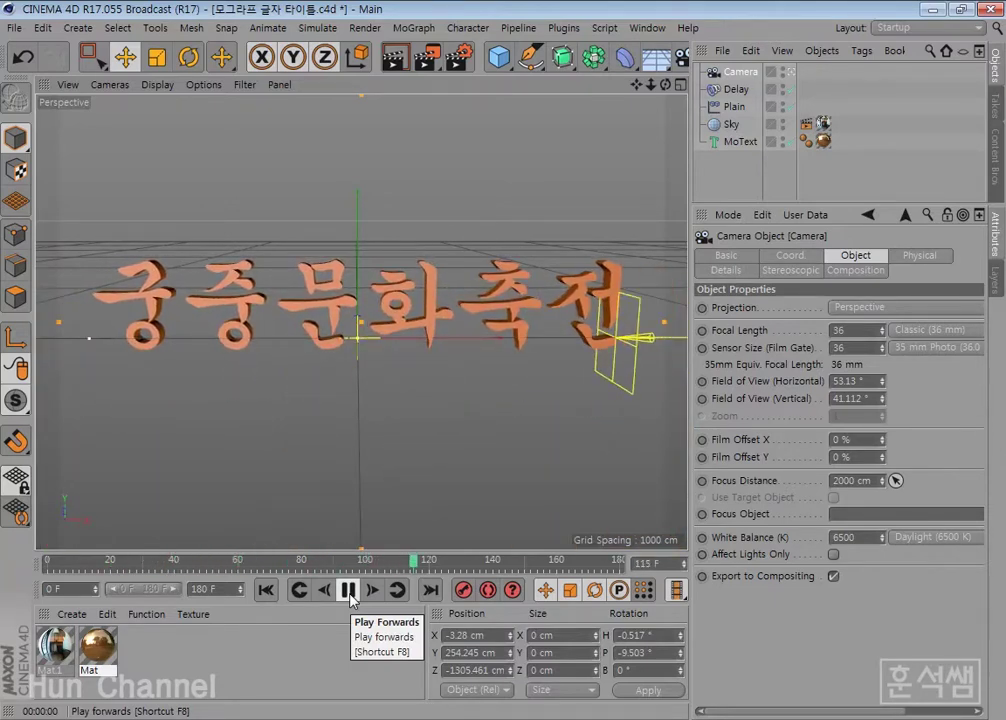
{"action": "left_click", "coordinate": [348, 591]}
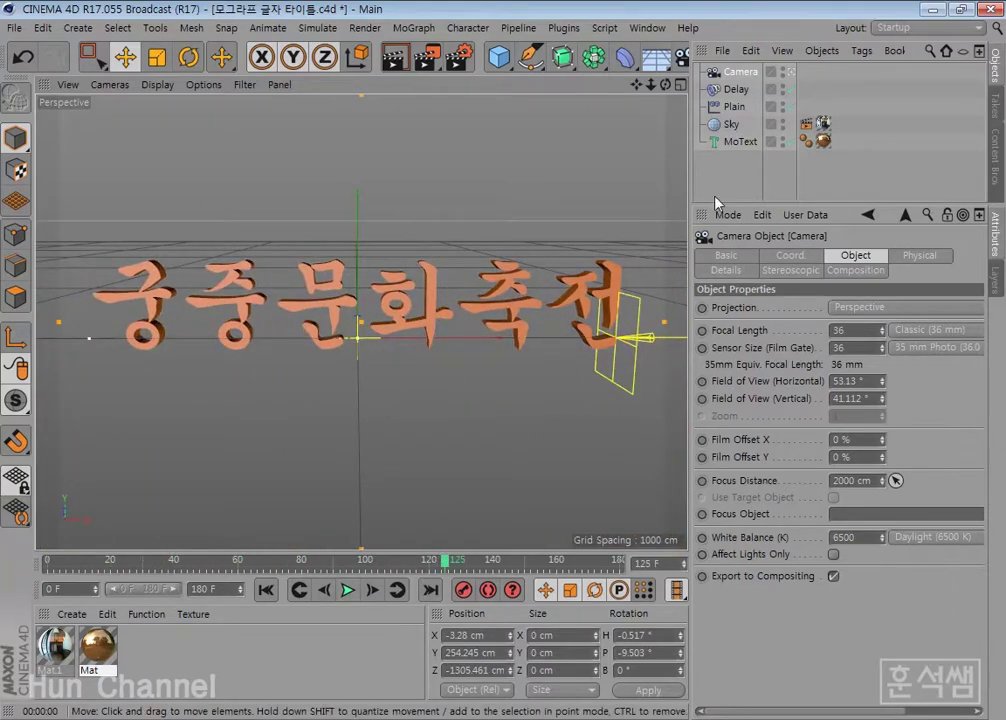
Select the MoText object and check Plain in its Letters Effects list alongside Delay
{"action": "left_click", "coordinate": [737, 107]}
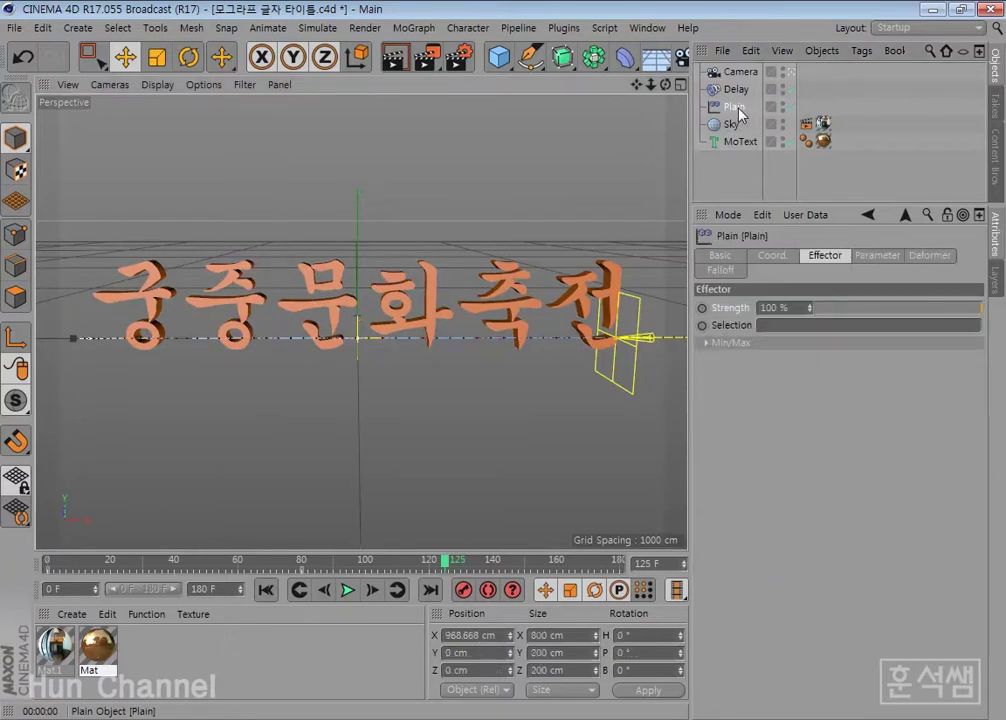
{"action": "left_click", "coordinate": [735, 141]}
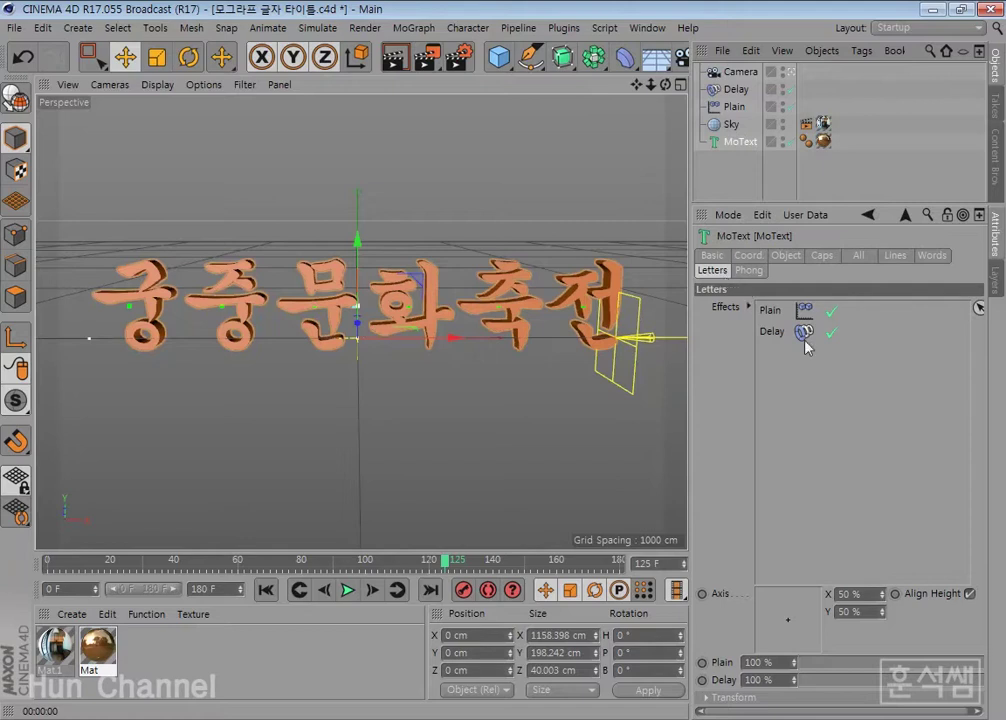
{"action": "left_click", "coordinate": [771, 310]}
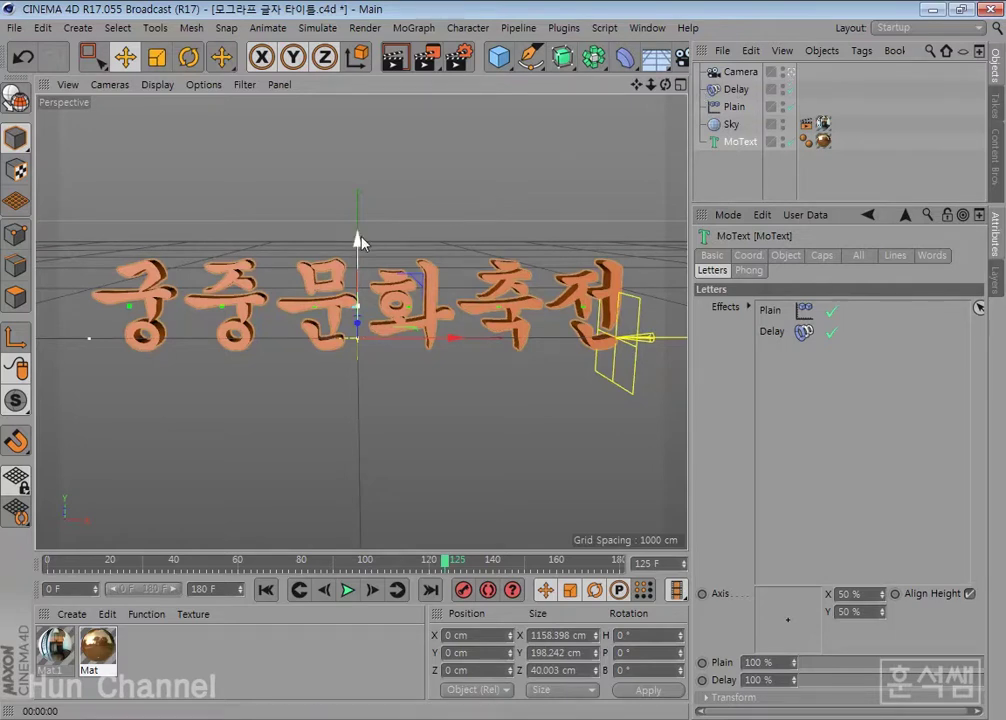
Open Render Settings on the Output page
{"action": "left_click", "coordinate": [464, 56]}
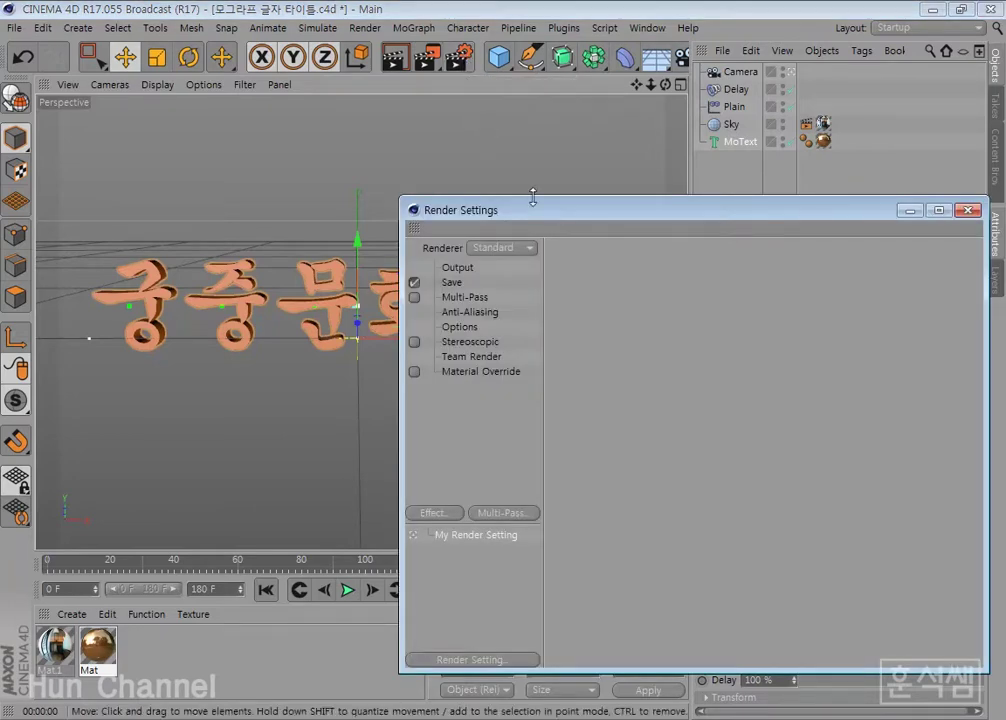
{"action": "left_click_drag", "start_coordinate": [543, 212], "coordinate": [448, 197]}
{"action": "left_click", "coordinate": [379, 256]}
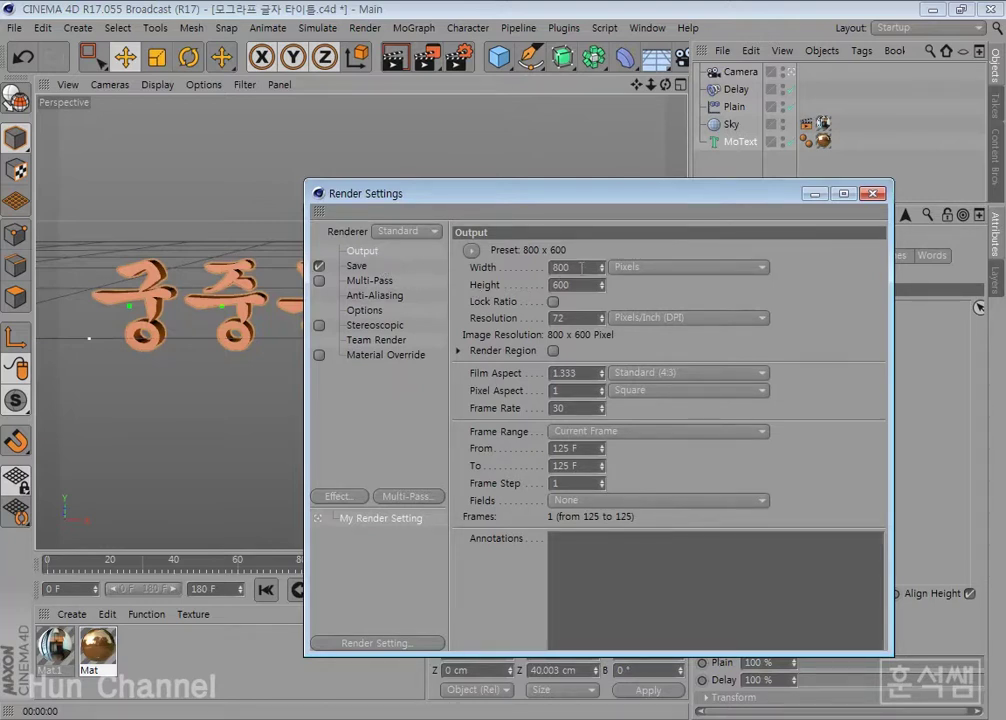
Change the output size from 800 wide to 640 x 480 pixels
{"action": "left_click_drag", "start_coordinate": [581, 268], "coordinate": [534, 269]}
{"action": "type", "text": "640"}
{"action": "key", "text": "Tab"}
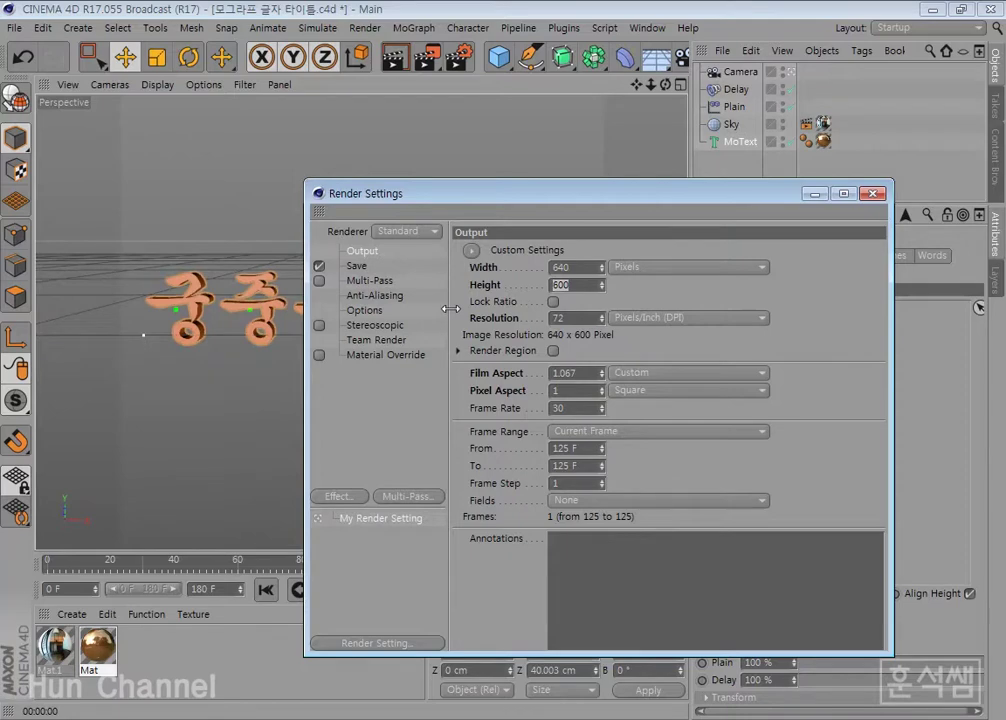
{"action": "type", "text": "480"}
{"action": "key", "text": "Return"}
Scrub through the animation frames and reposition the Render Settings window
{"action": "left_click_drag", "start_coordinate": [511, 196], "coordinate": [571, 306]}
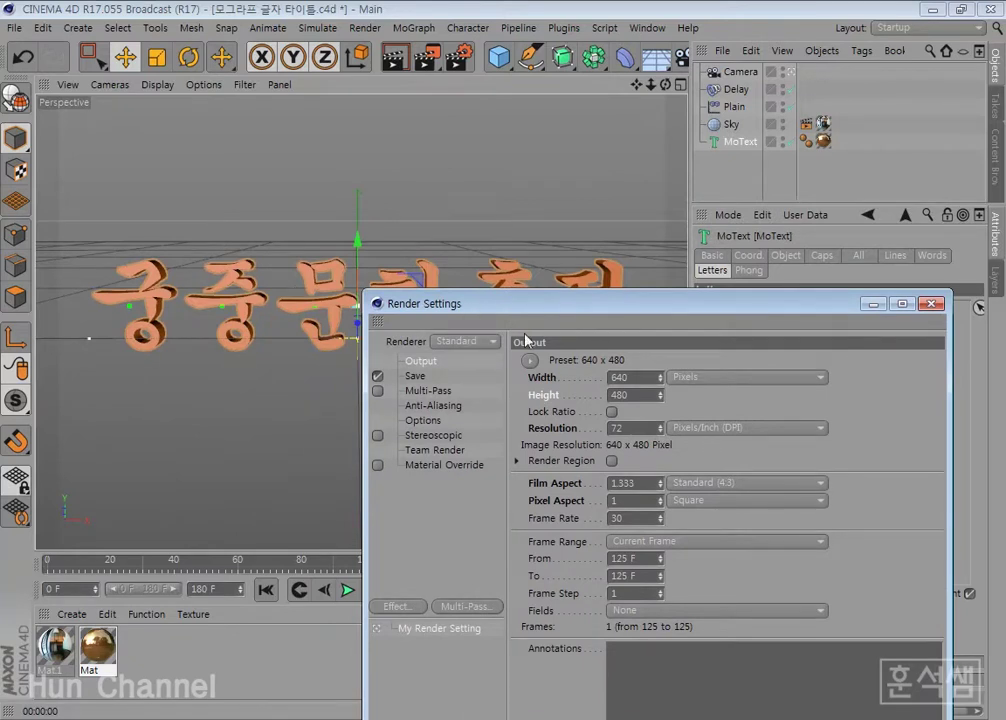
{"action": "mouse_move", "coordinate": [254, 560]}
{"action": "left_mouse_down"}
{"action": "mouse_move", "coordinate": [47, 562]}
{"action": "mouse_move", "coordinate": [376, 568]}
{"action": "mouse_move", "coordinate": [330, 560]}
{"action": "left_mouse_up"}
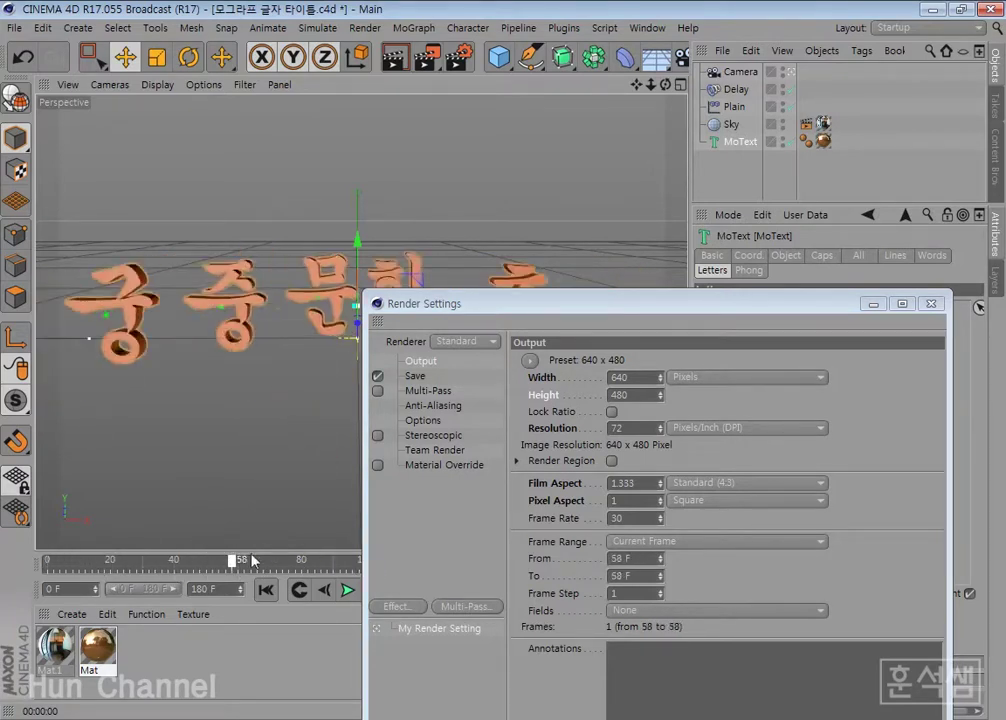
{"action": "left_click", "coordinate": [628, 378]}
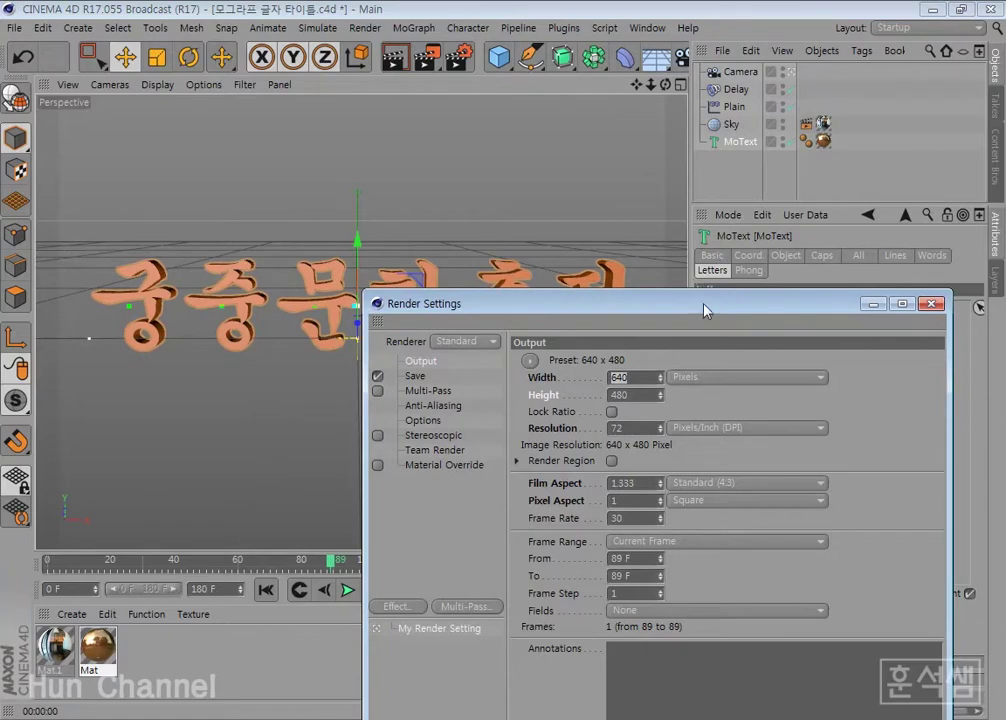
{"action": "left_click_drag", "start_coordinate": [704, 305], "coordinate": [707, 185]}
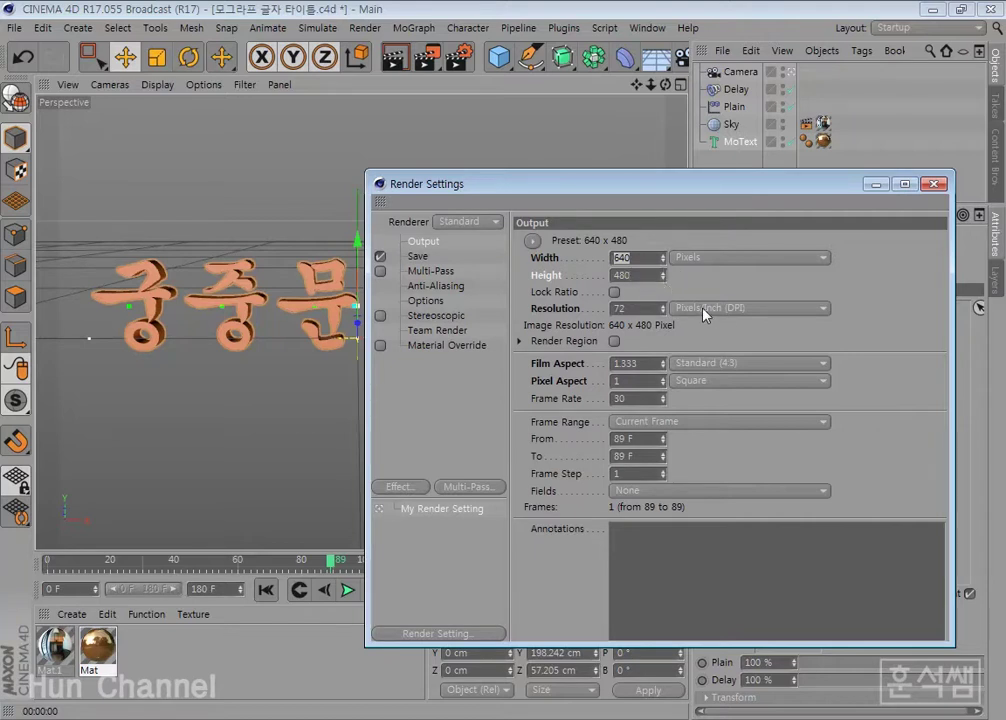
Set Frame Range to All Frames and name the saved output file 타이틀 모션
{"action": "left_click", "coordinate": [650, 421]}
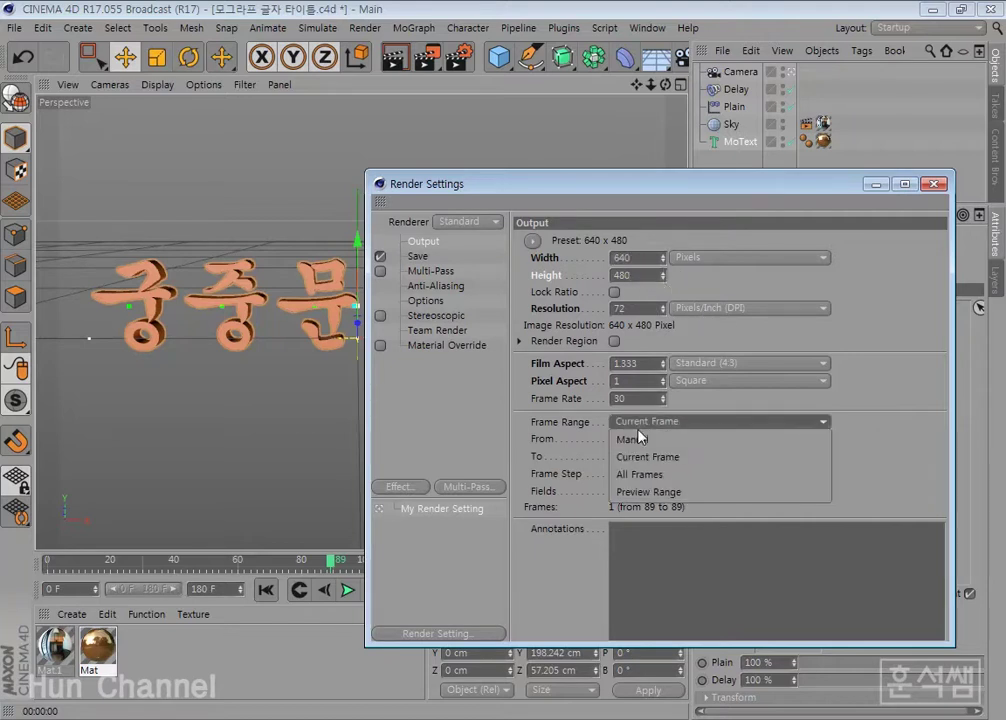
{"action": "left_click", "coordinate": [650, 475]}
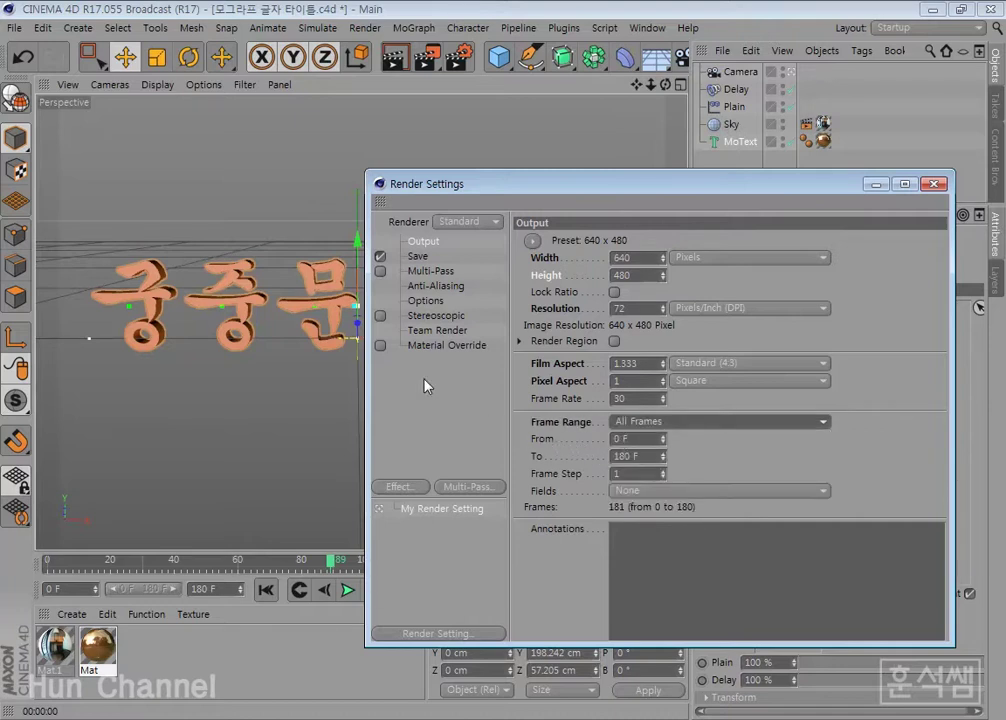
{"action": "left_click", "coordinate": [418, 258]}
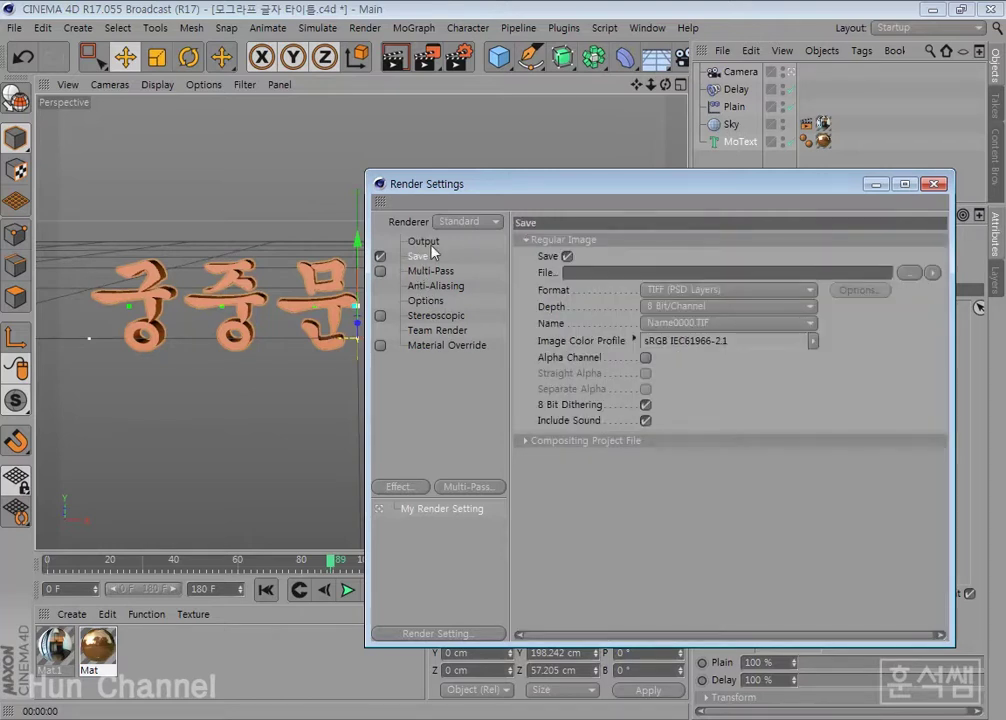
{"action": "left_click", "coordinate": [909, 275]}
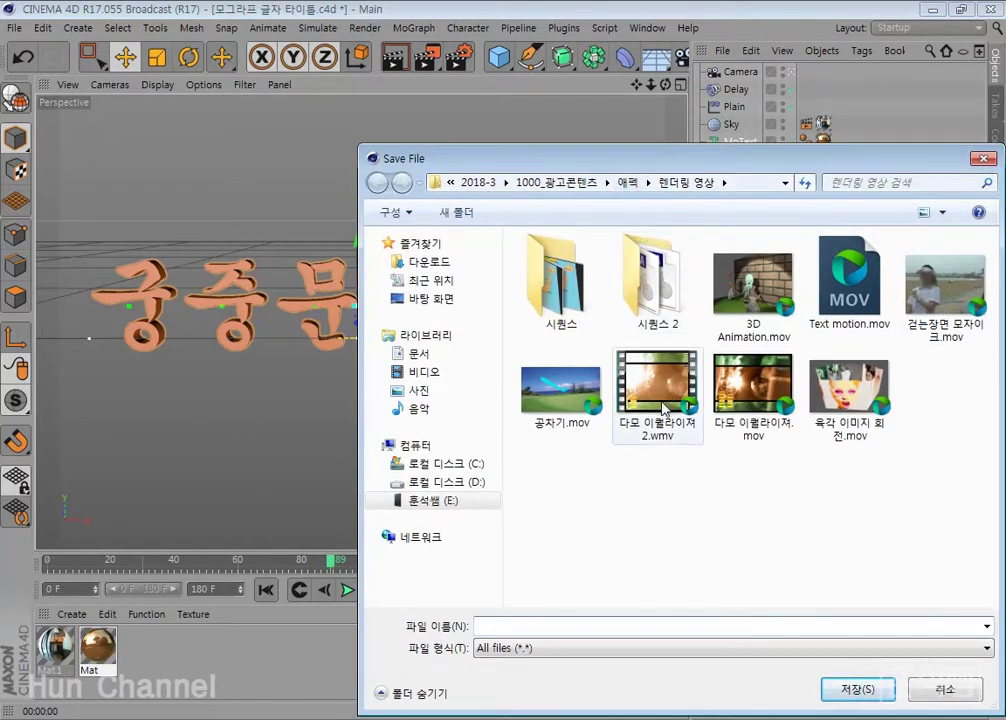
{"action": "left_click", "coordinate": [590, 626]}
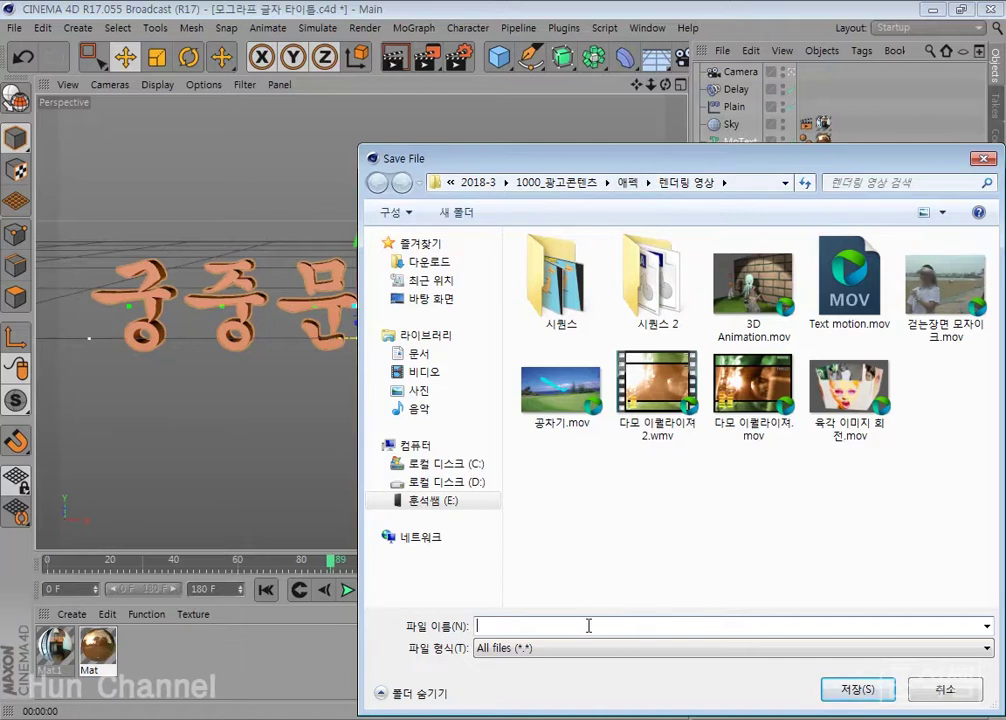
{"action": "type", "text": "="}
{"action": "type", "text": "타이"}
{"action": "type", "text": "틀 모셔"}
{"action": "type", "text": "ㄴ"}
{"action": "key", "text": "Return"}
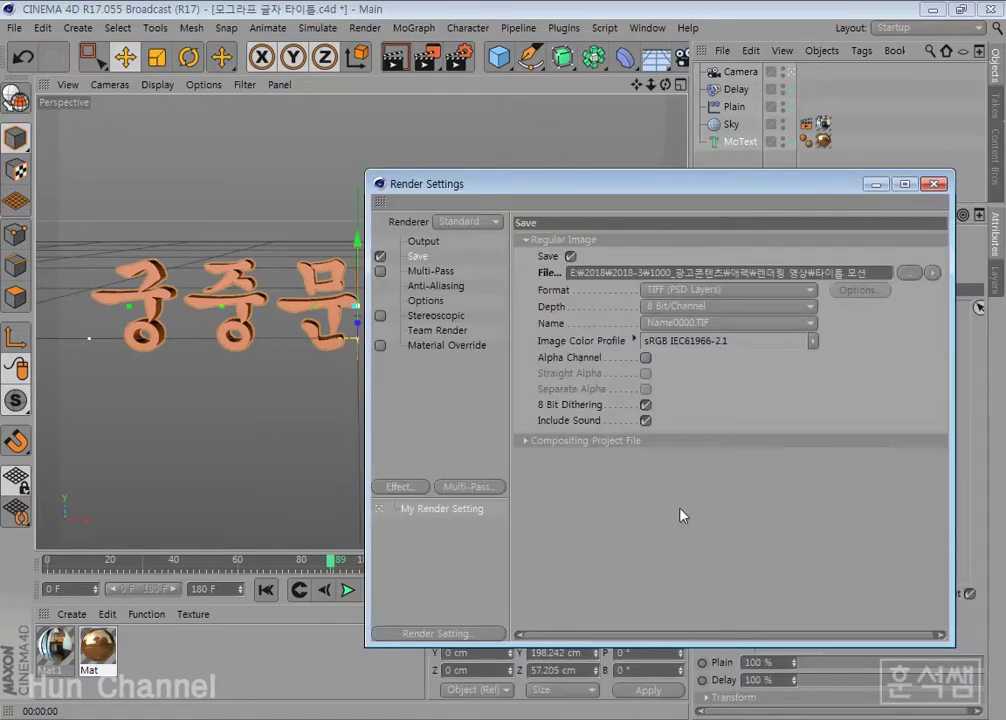
Set the output format to QuickTime Movie with Alpha Channel enabled
{"action": "left_click", "coordinate": [765, 289]}
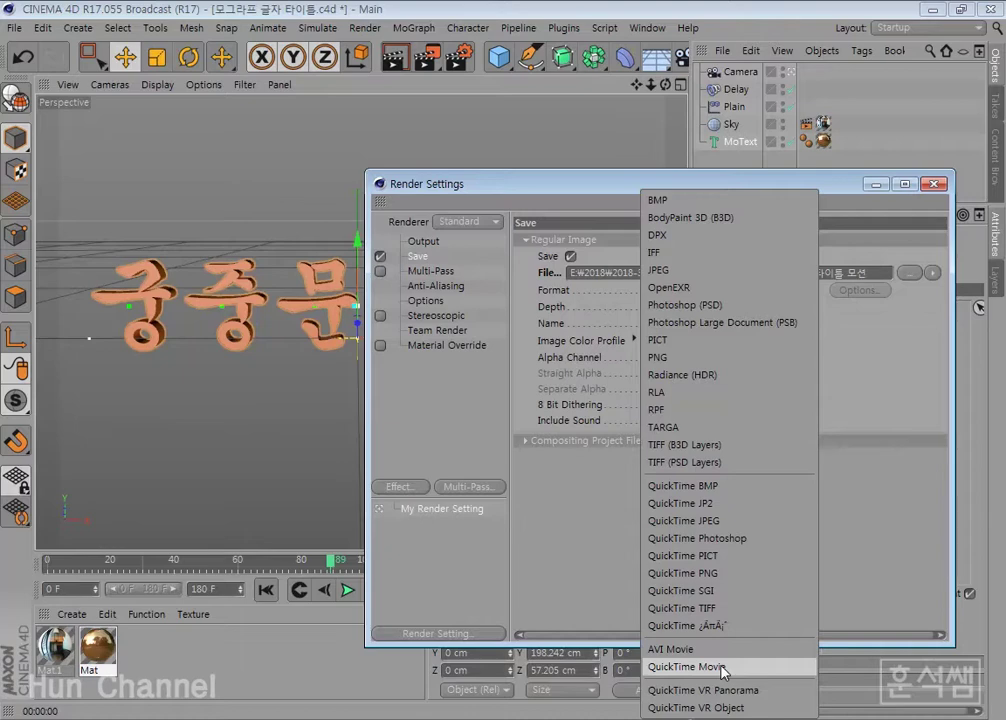
{"action": "left_click", "coordinate": [723, 667]}
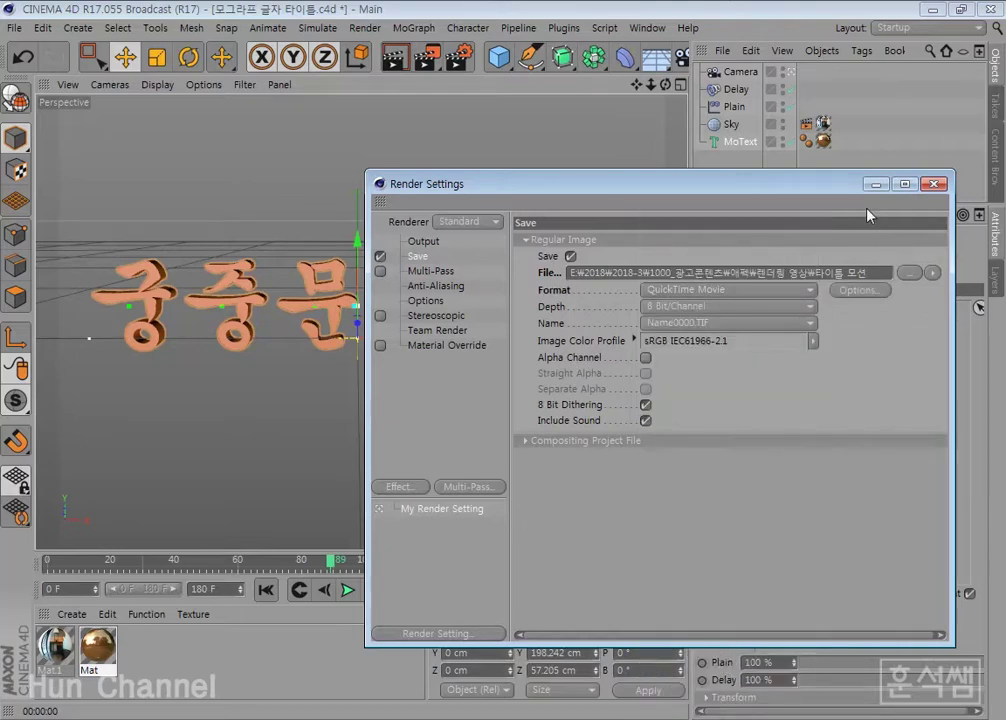
{"action": "left_click_drag", "start_coordinate": [829, 193], "coordinate": [766, 157]}
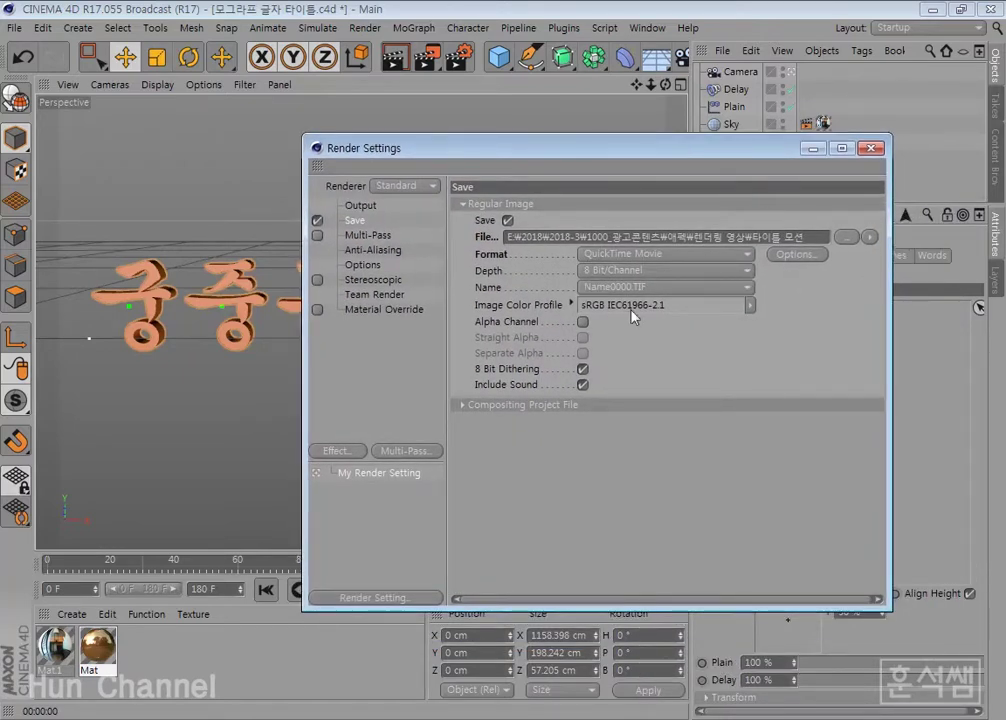
{"action": "left_click", "coordinate": [583, 322]}
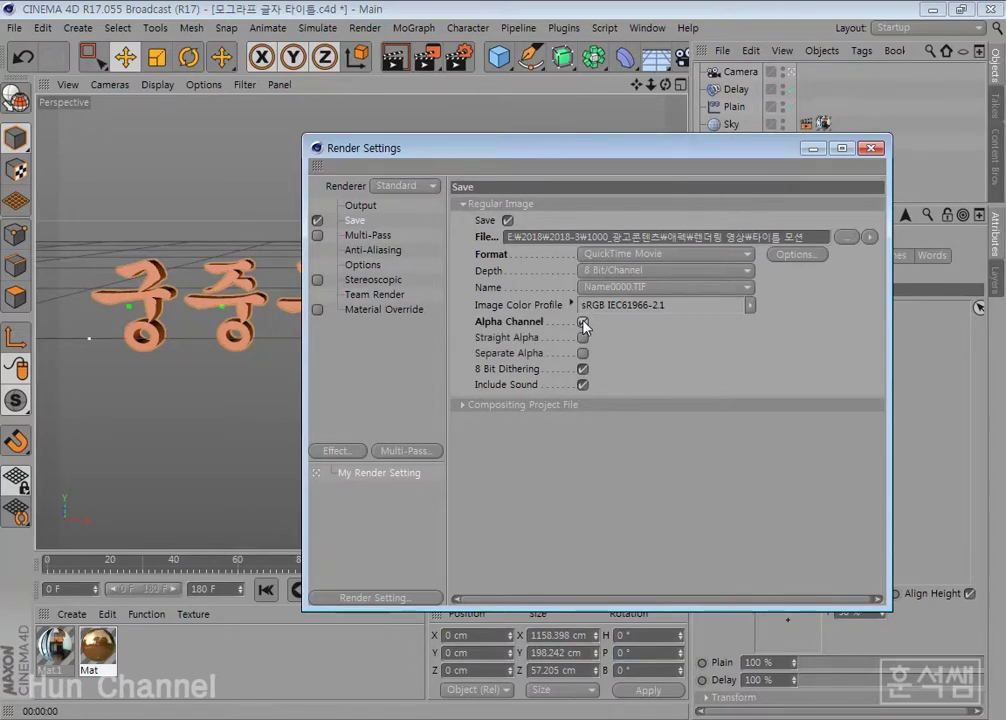
Check the QuickTime compression stays 애니메이션 at best quality
{"action": "left_click", "coordinate": [797, 254]}
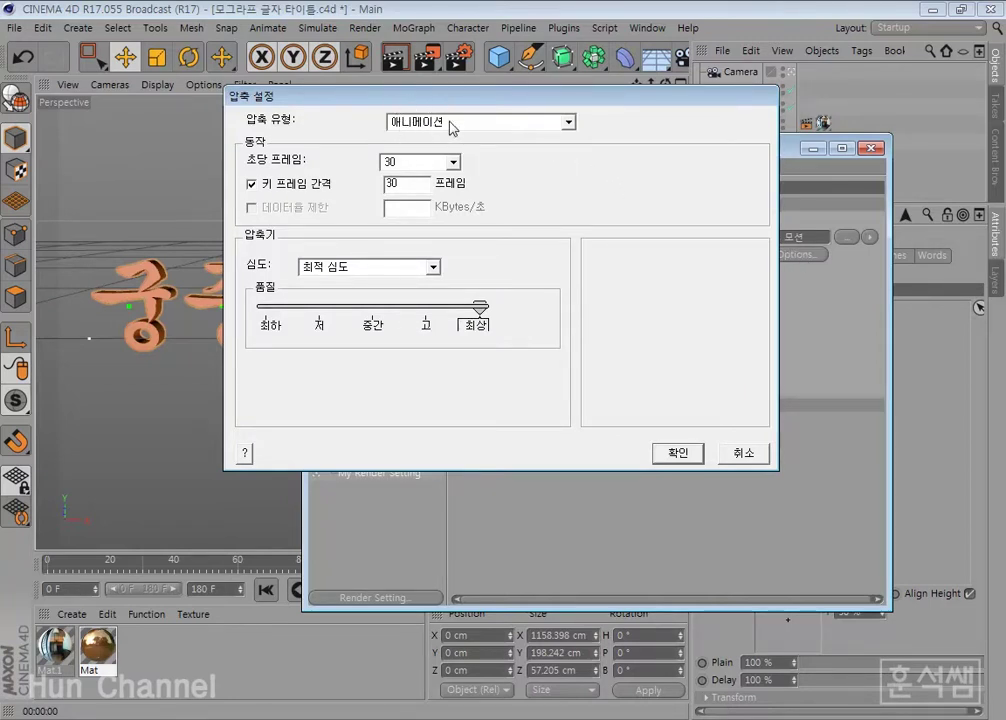
{"action": "left_click", "coordinate": [686, 456]}
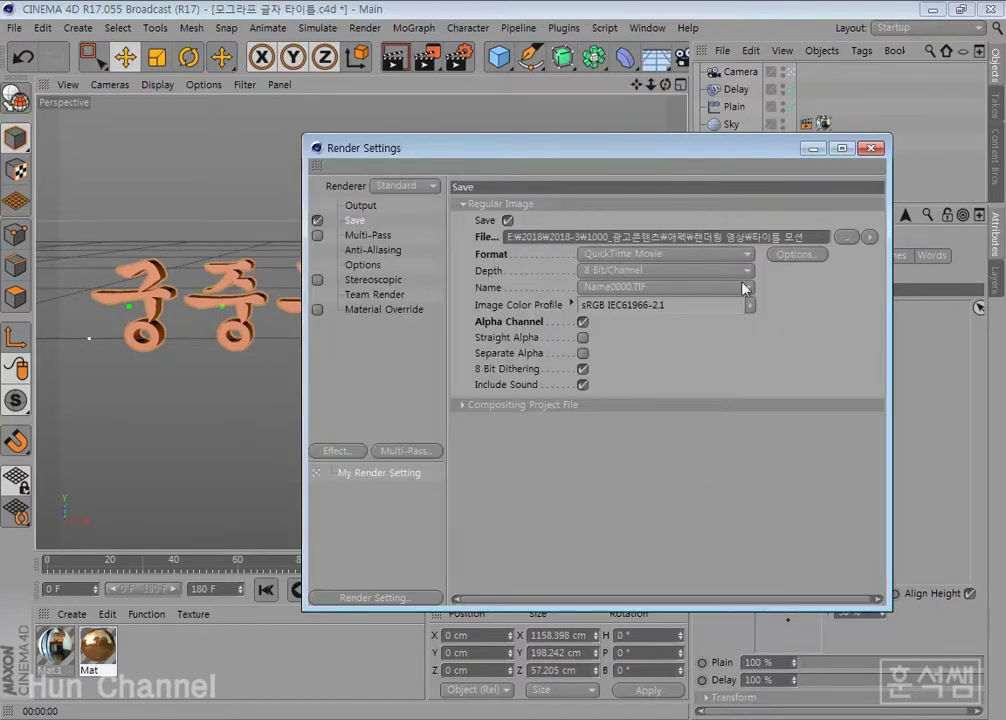
{"action": "left_click", "coordinate": [530, 322]}
{"action": "left_click", "coordinate": [797, 254]}
{"action": "left_click", "coordinate": [567, 122]}
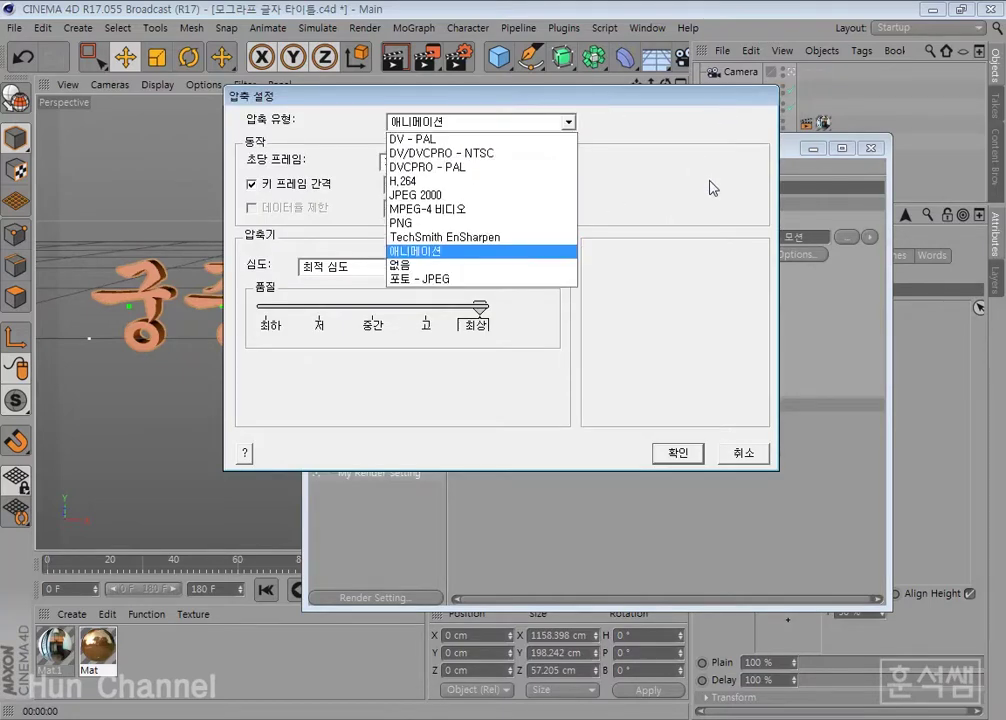
{"action": "left_click", "coordinate": [741, 321]}
{"action": "left_click", "coordinate": [751, 456]}
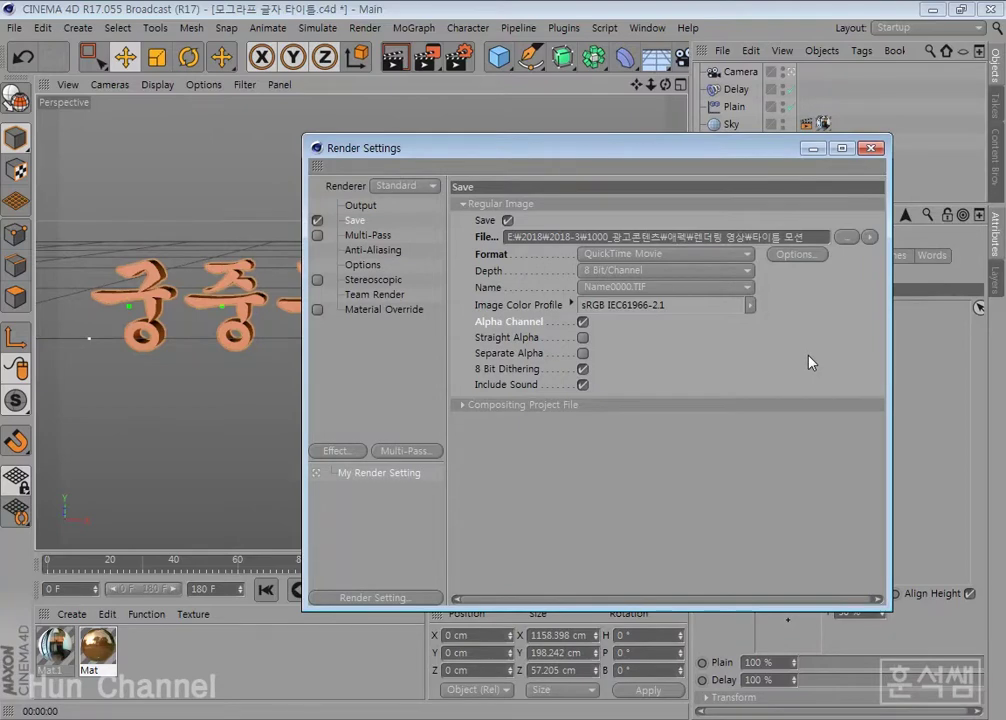
{"action": "left_click_drag", "start_coordinate": [445, 150], "coordinate": [550, 250]}
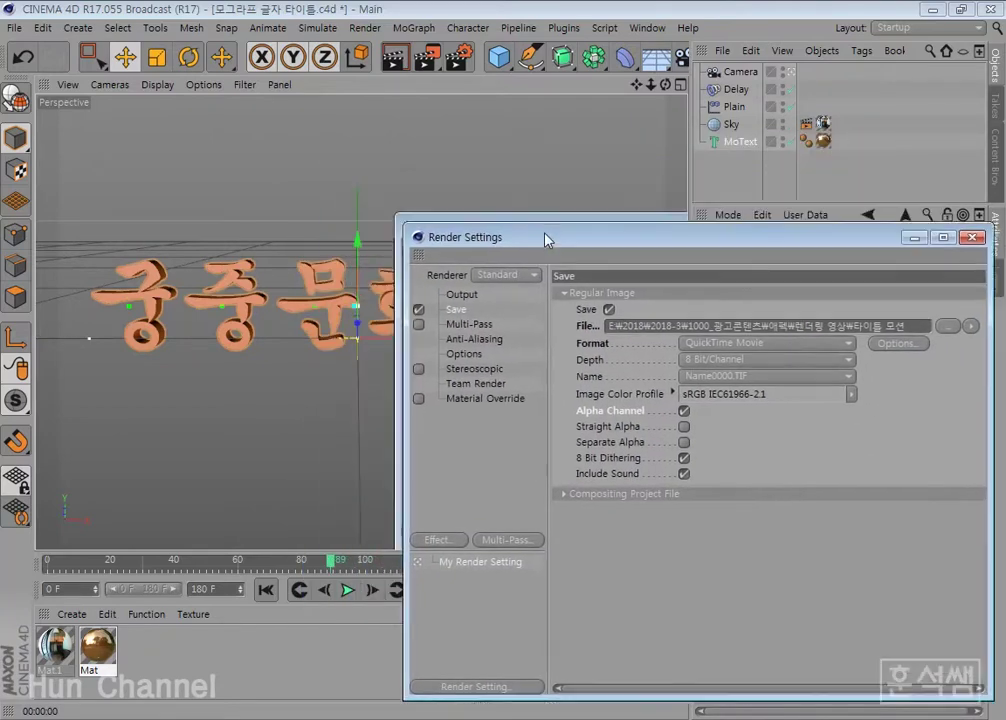
Render all 181 frames to the Picture Viewer, then play 타이틀 모션.mov from 렌더링 영상
{"action": "left_click", "coordinate": [430, 66]}
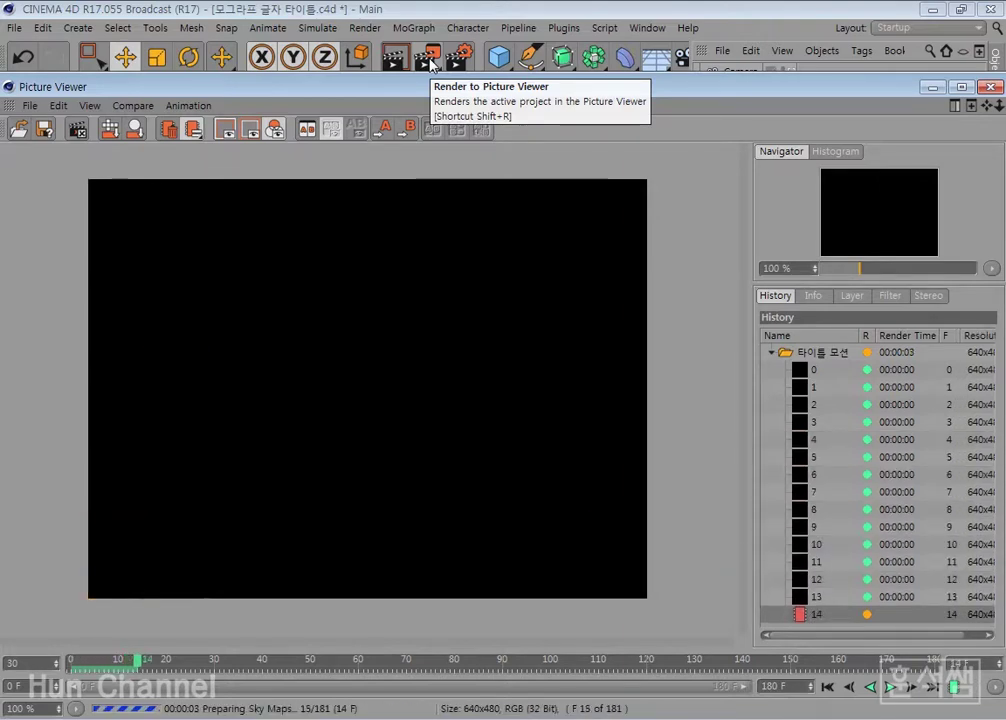
{"action": "left_click_drag", "start_coordinate": [448, 99], "coordinate": [432, 45]}
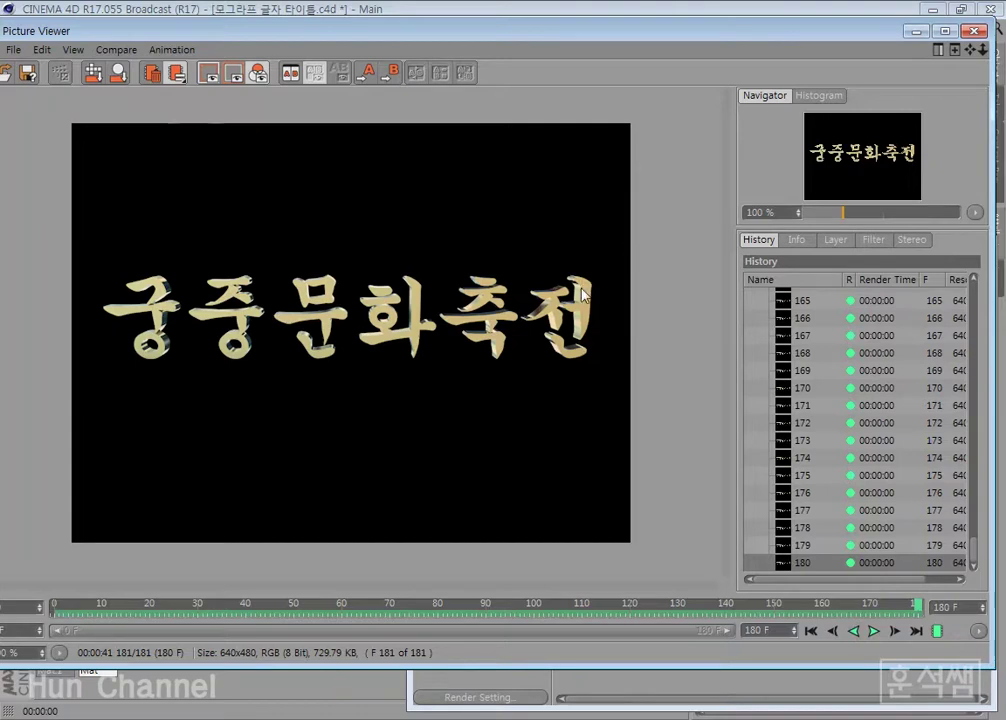
{"action": "key", "text": "alt+Tab"}
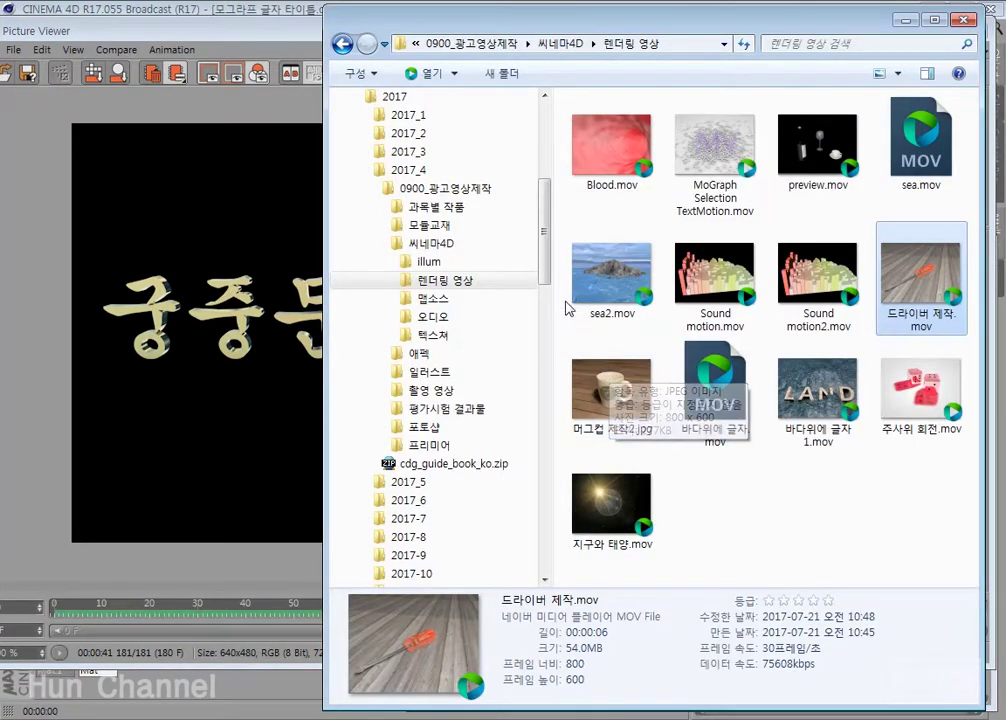
{"action": "key", "text": "alt+Left"}
{"action": "left_click", "coordinate": [706, 349]}
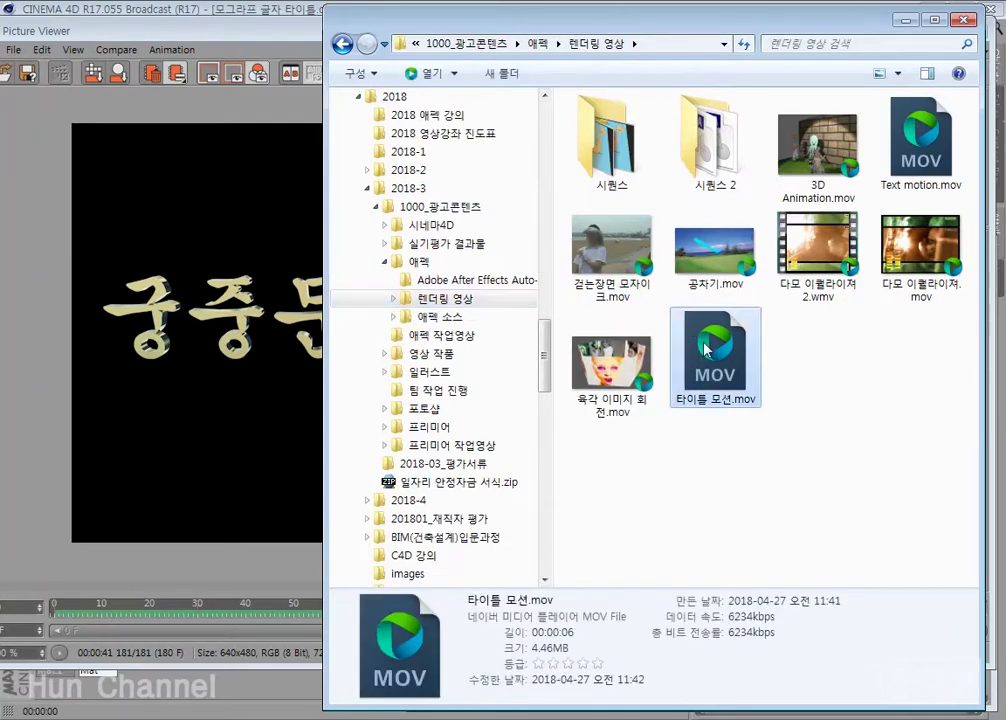
{"action": "double_click", "coordinate": [706, 349]}
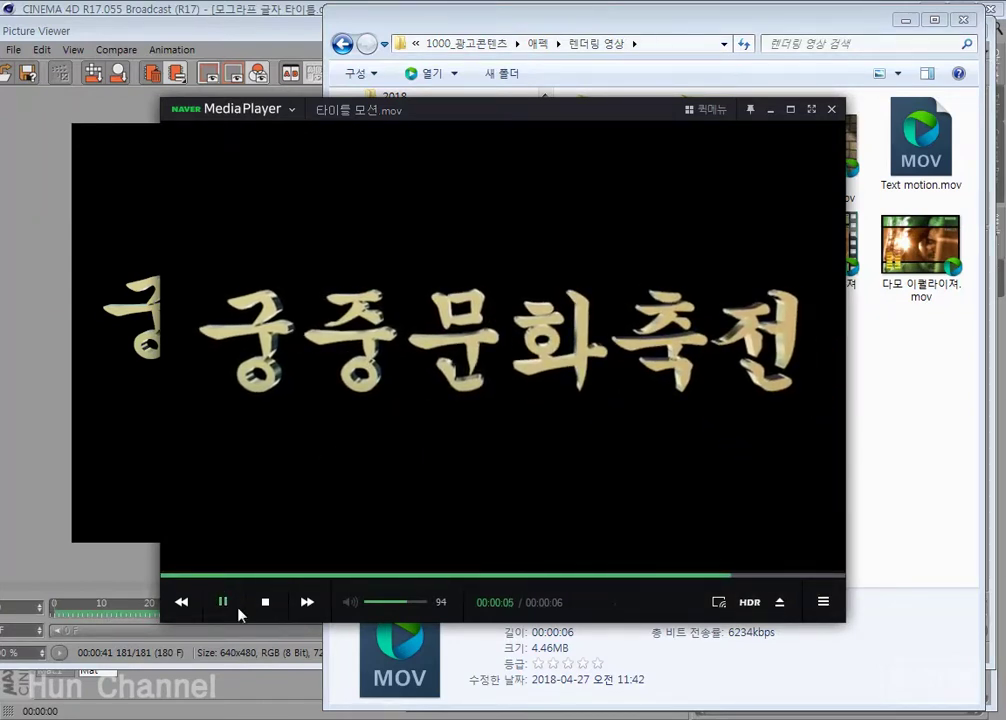
Restart 타이틀 모션.mov and pause on the fully assembled 궁중문화축전 title
{"action": "left_click", "coordinate": [268, 603]}
{"action": "left_click", "coordinate": [221, 602]}
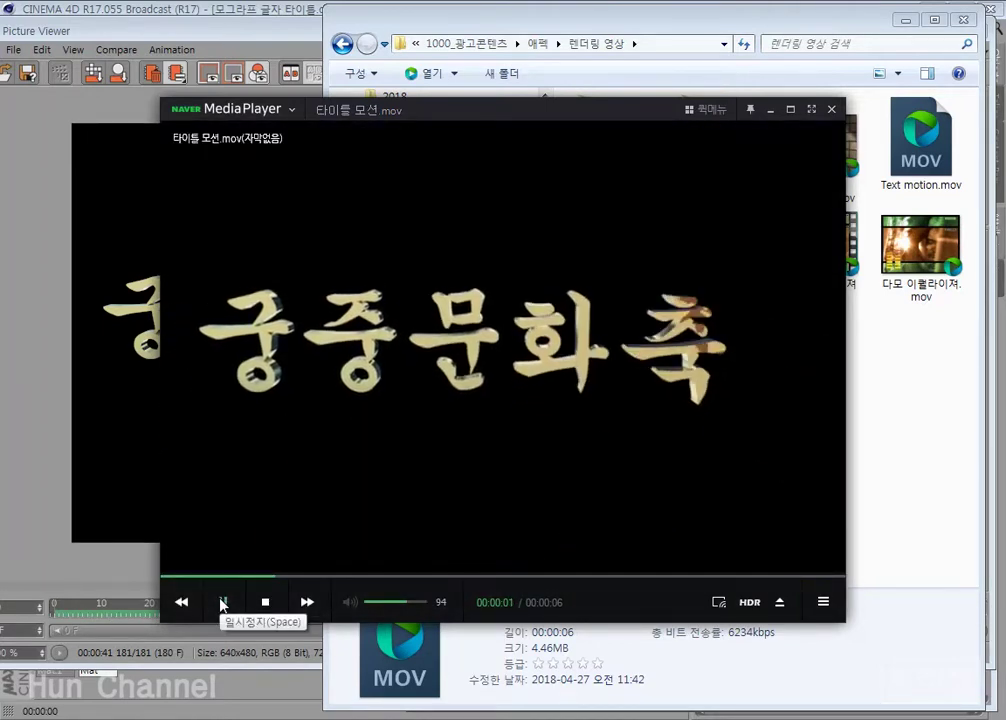
{"action": "left_click", "coordinate": [222, 603]}
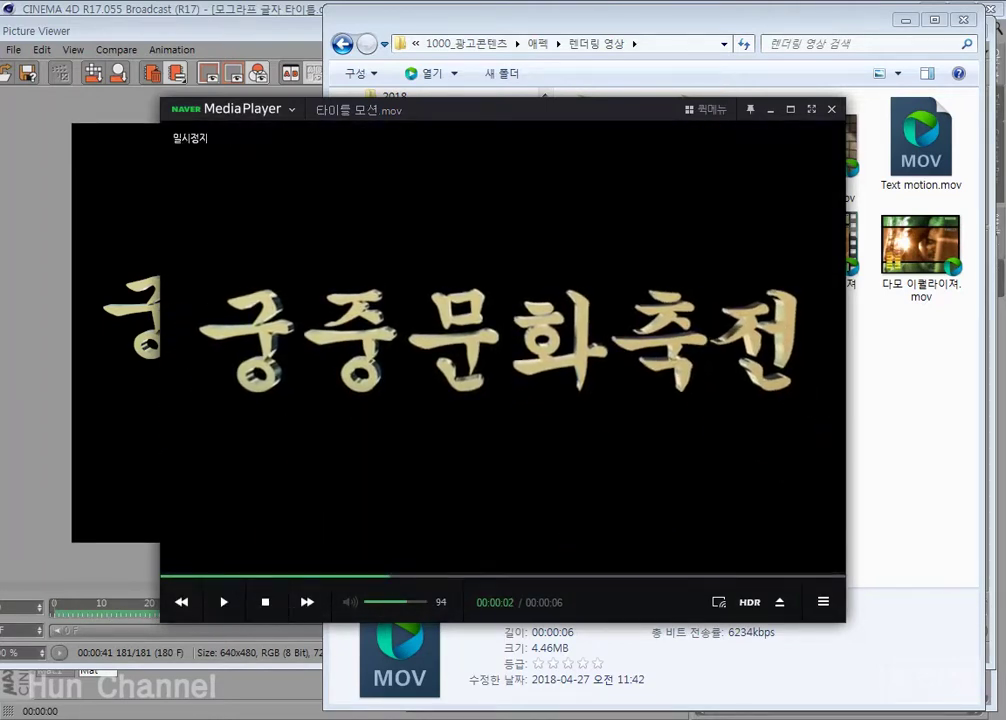
{"action": "key", "text": "super"}
Launch After Effects and drag DSC01879.JPG from the 덕수궁 folder into its project
{"action": "left_click", "coordinate": [78, 332]}
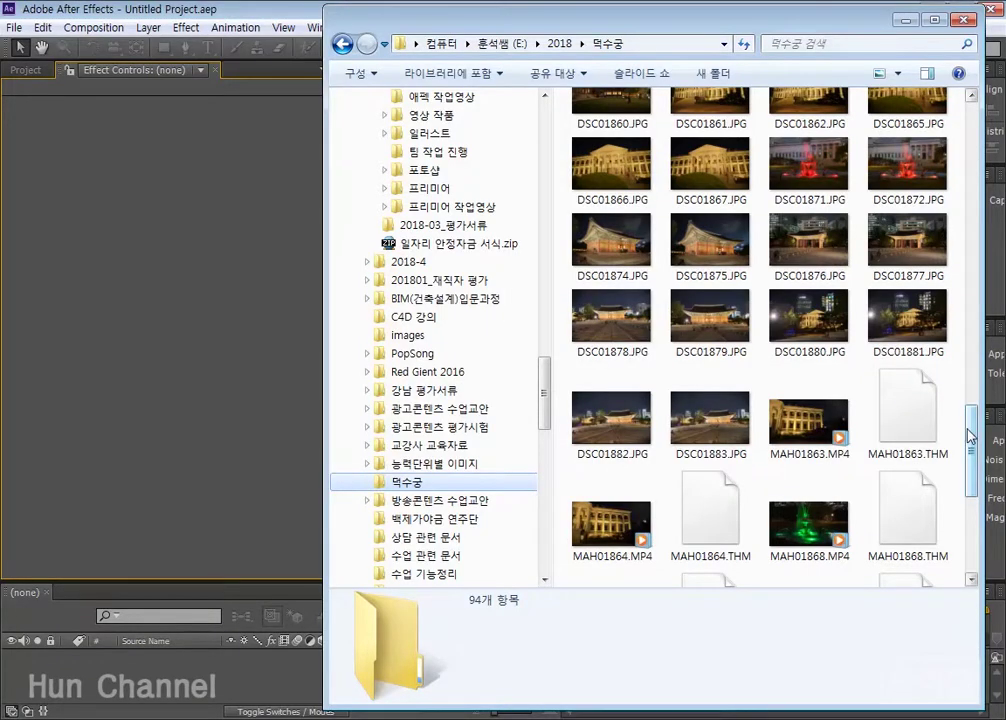
{"action": "scroll", "coordinate": [963, 404], "scroll_direction": "up", "scroll_amount": 2}
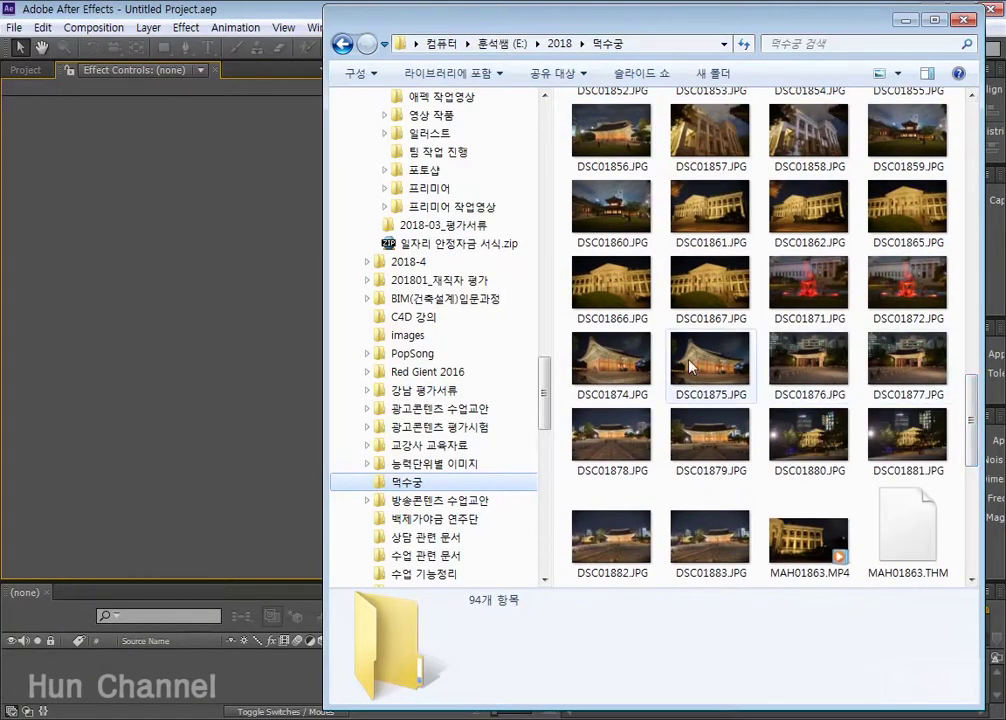
{"action": "left_click", "coordinate": [37, 102]}
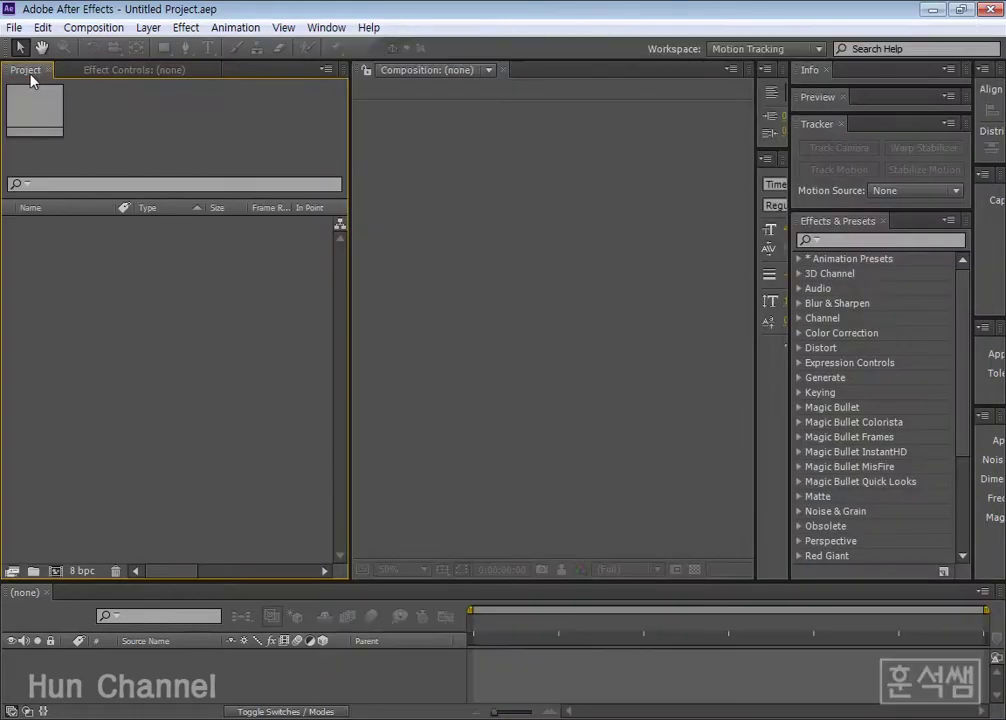
{"action": "key", "text": "alt+Tab"}
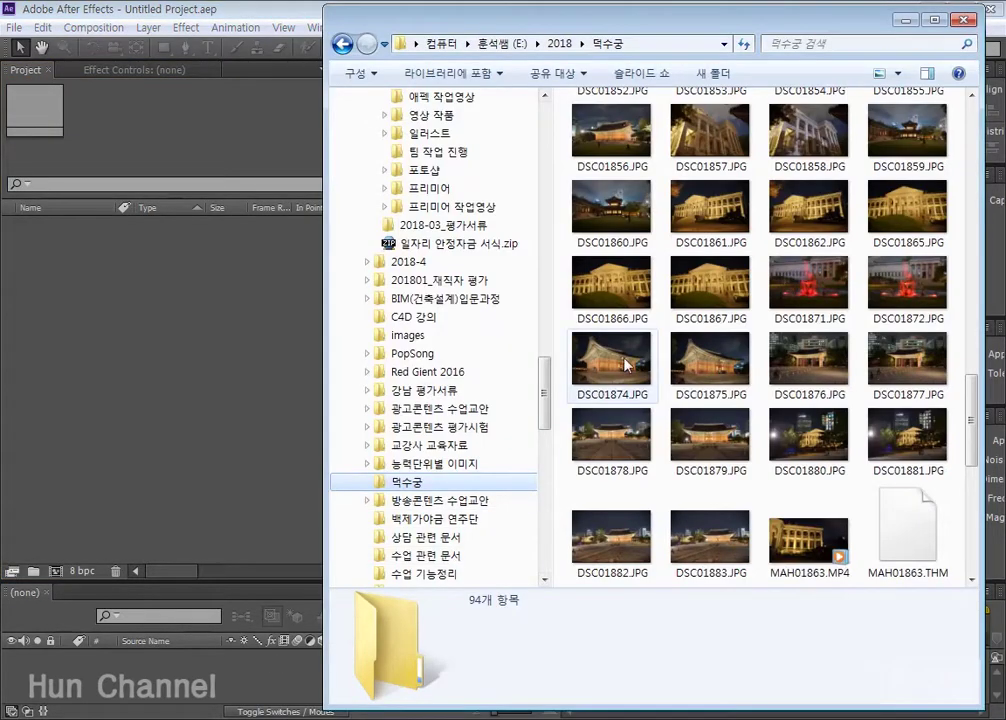
{"action": "left_click_drag", "start_coordinate": [720, 445], "coordinate": [222, 428]}
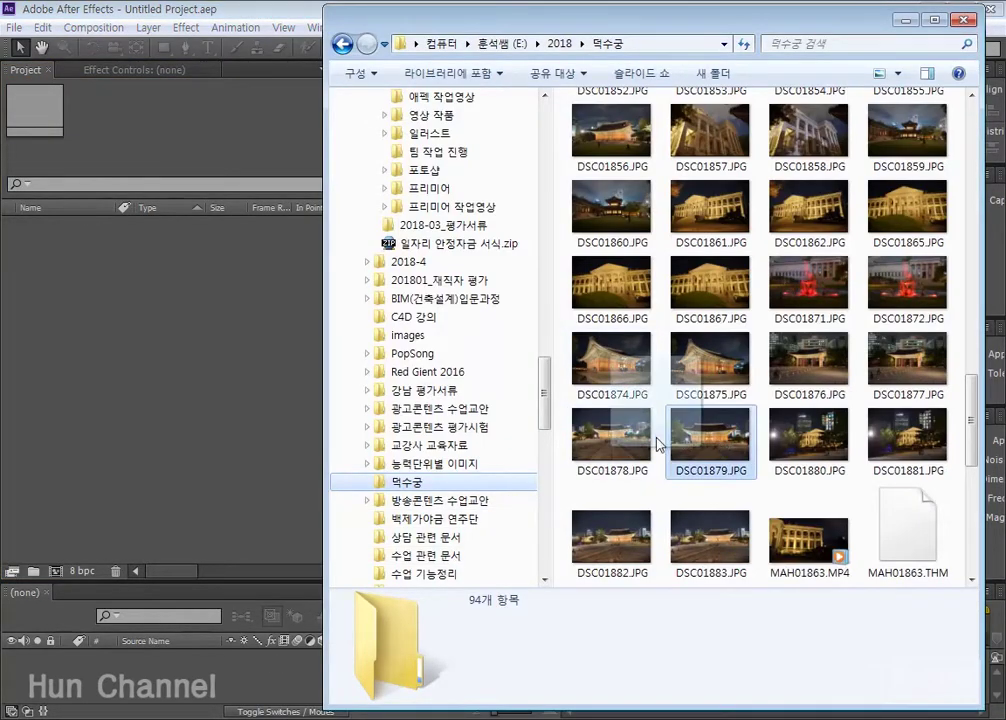
{"action": "left_click", "coordinate": [222, 428]}
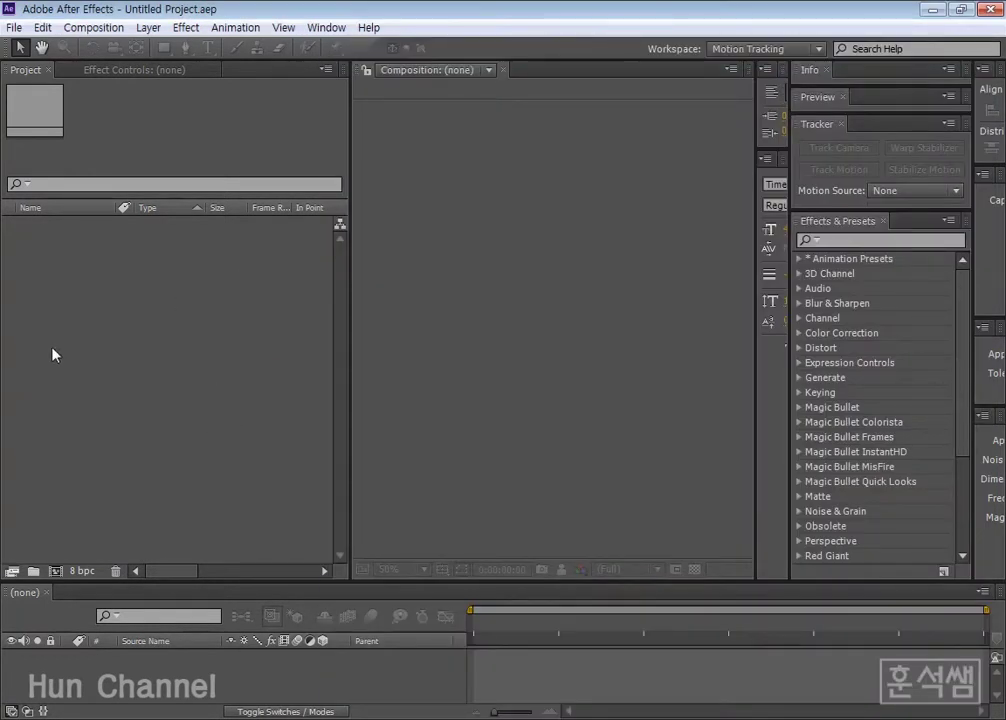
Import 타이틀 모션.mov from 1000_광고콘텐츠, interpreting its alpha as Straight - Unmatted
{"action": "double_click", "coordinate": [94, 382]}
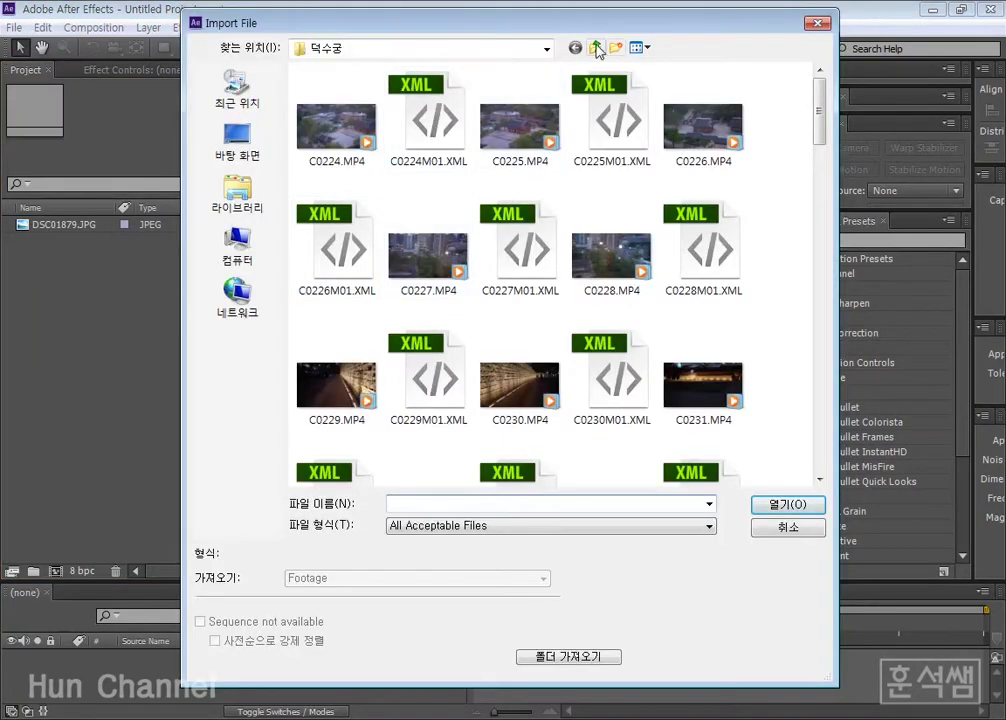
{"action": "left_click", "coordinate": [595, 48]}
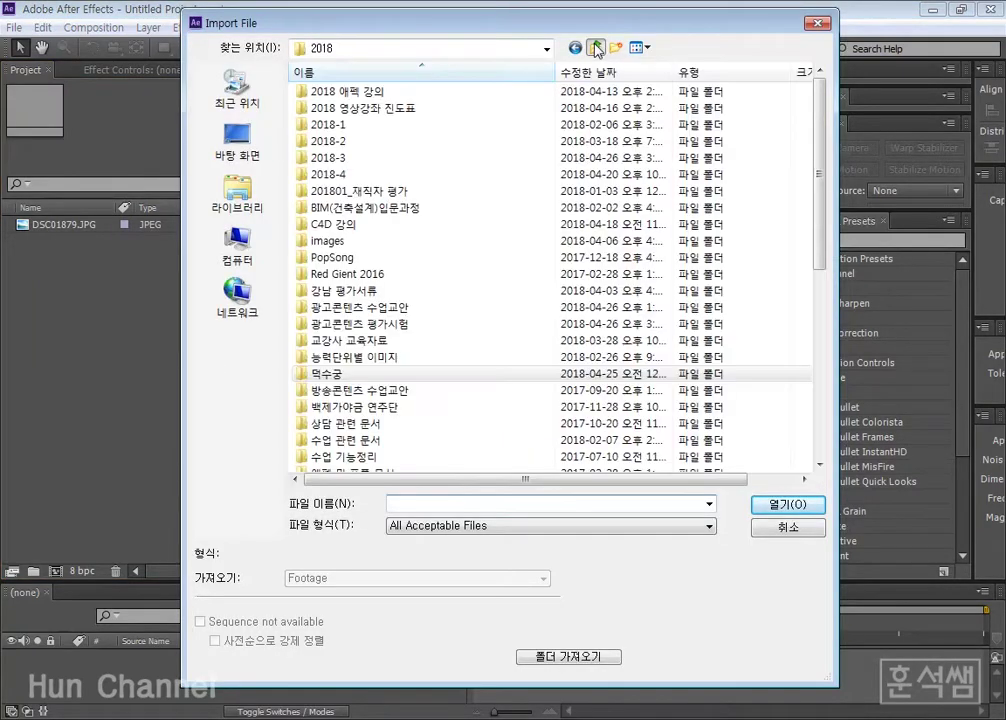
{"action": "double_click", "coordinate": [330, 157]}
{"action": "double_click", "coordinate": [333, 92]}
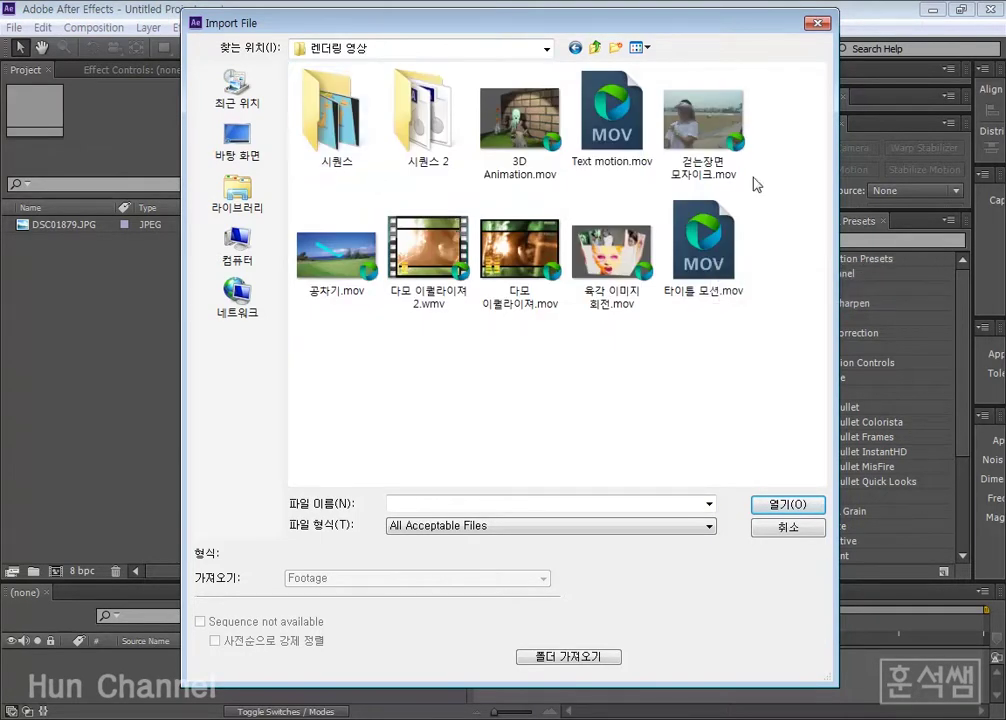
{"action": "left_click", "coordinate": [703, 245]}
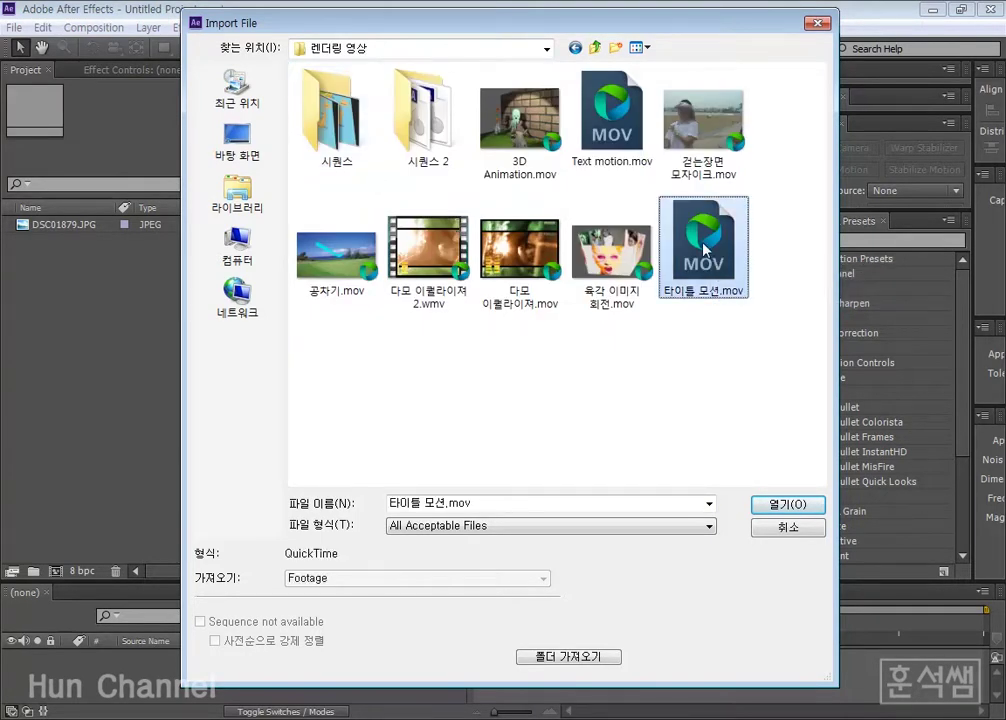
{"action": "left_click", "coordinate": [780, 504]}
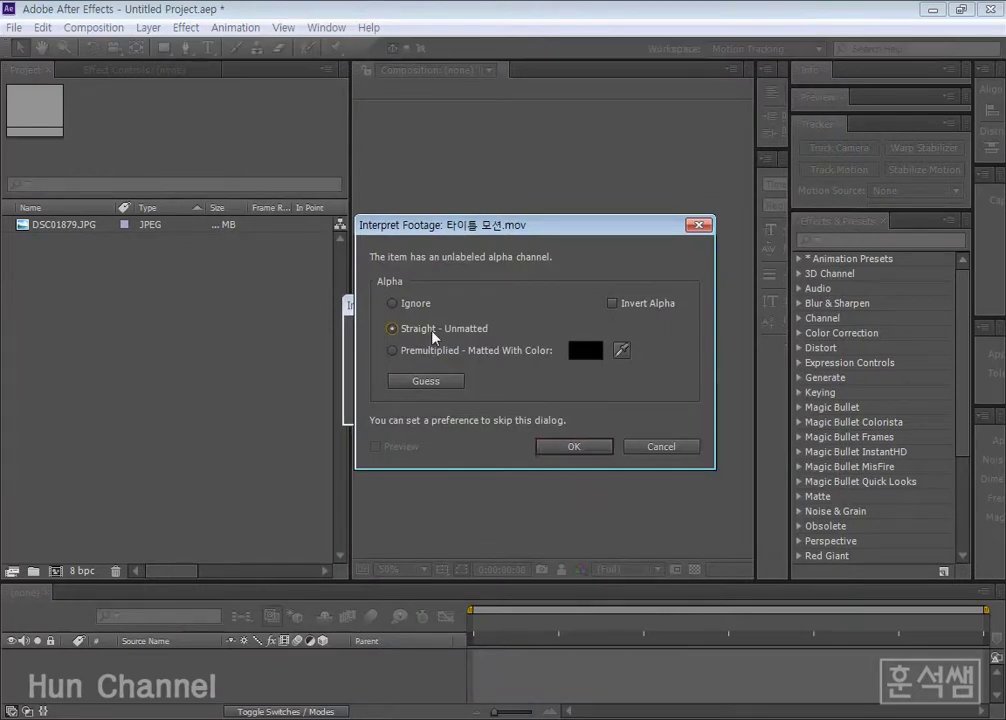
{"action": "left_click", "coordinate": [409, 328]}
{"action": "left_click", "coordinate": [570, 447]}
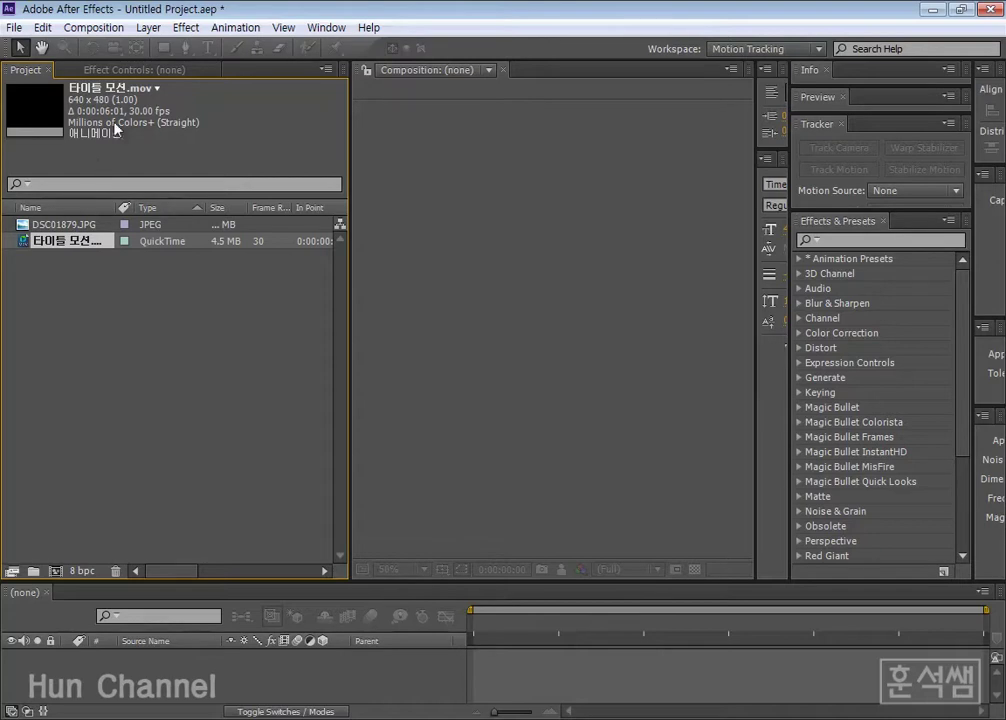
Set up a new composition at 640 x 480 with a 10;00 duration
{"action": "left_click", "coordinate": [55, 571]}
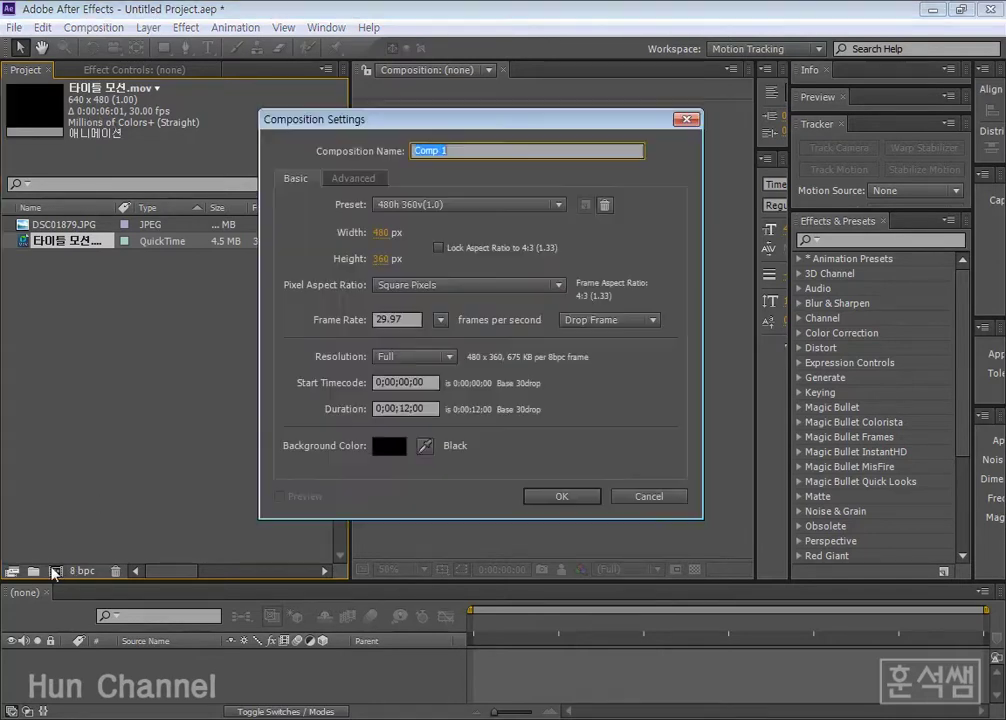
{"action": "left_click", "coordinate": [380, 231]}
{"action": "type", "text": "640"}
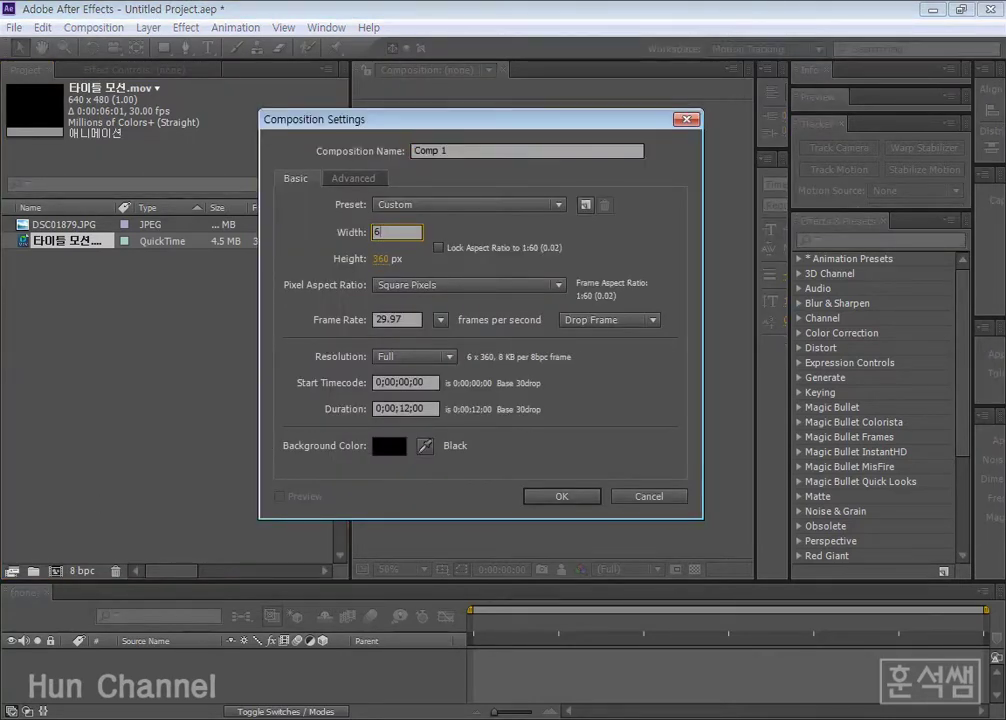
{"action": "left_click", "coordinate": [294, 207]}
{"action": "left_click", "coordinate": [378, 259]}
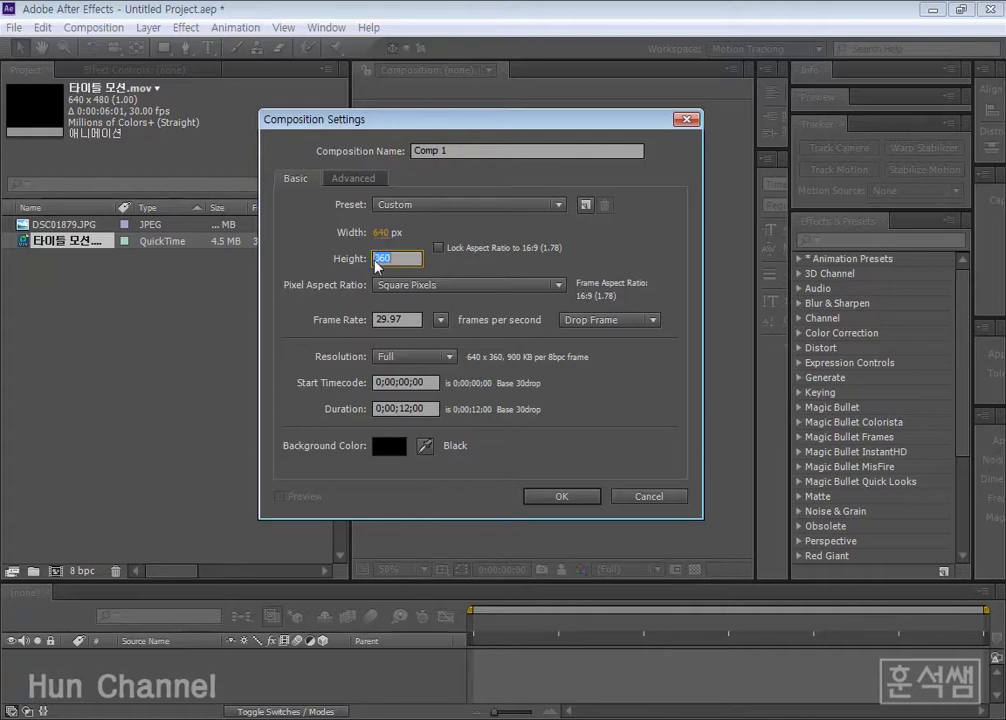
{"action": "type", "text": "480"}
{"action": "key", "text": "Tab"}
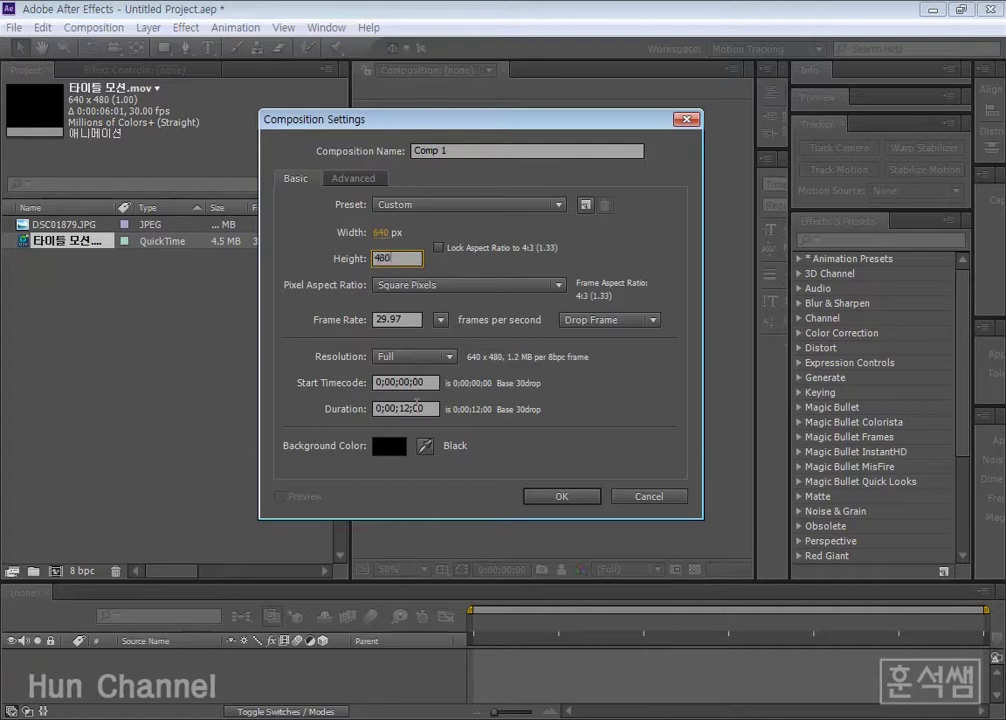
{"action": "key", "text": "Tab"}
{"action": "key", "text": "Tab"}
{"action": "type", "text": "10;0"}
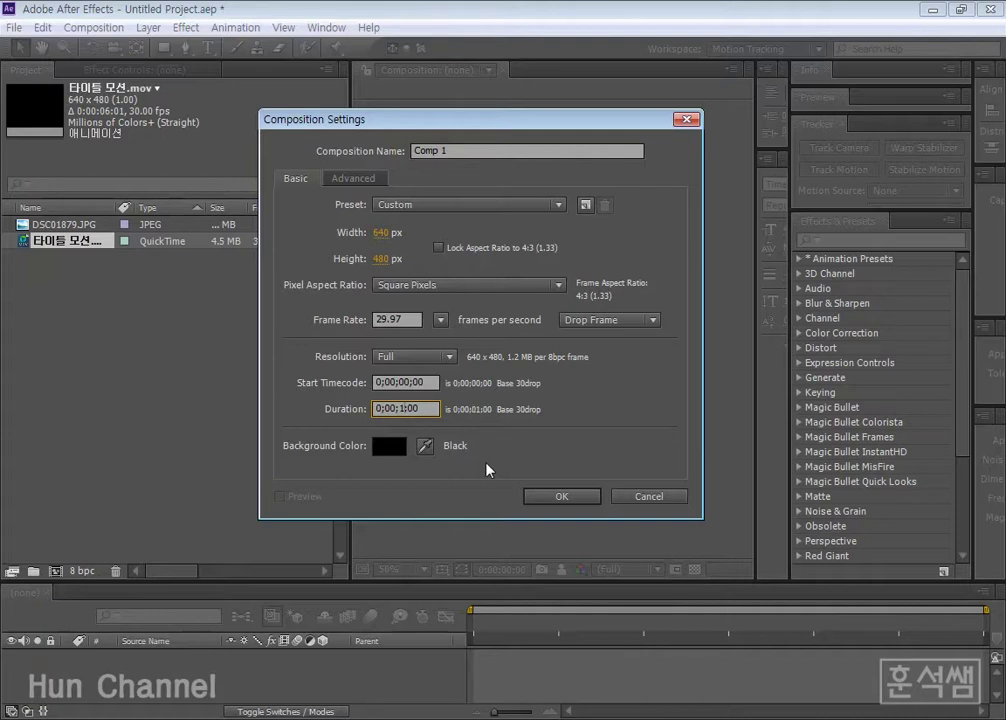
{"action": "type", "text": "0"}
Create Comp 1 with DSC01879.JPG scaled to 14% and 타이틀 모션.mov layered above it
{"action": "left_click", "coordinate": [554, 496]}
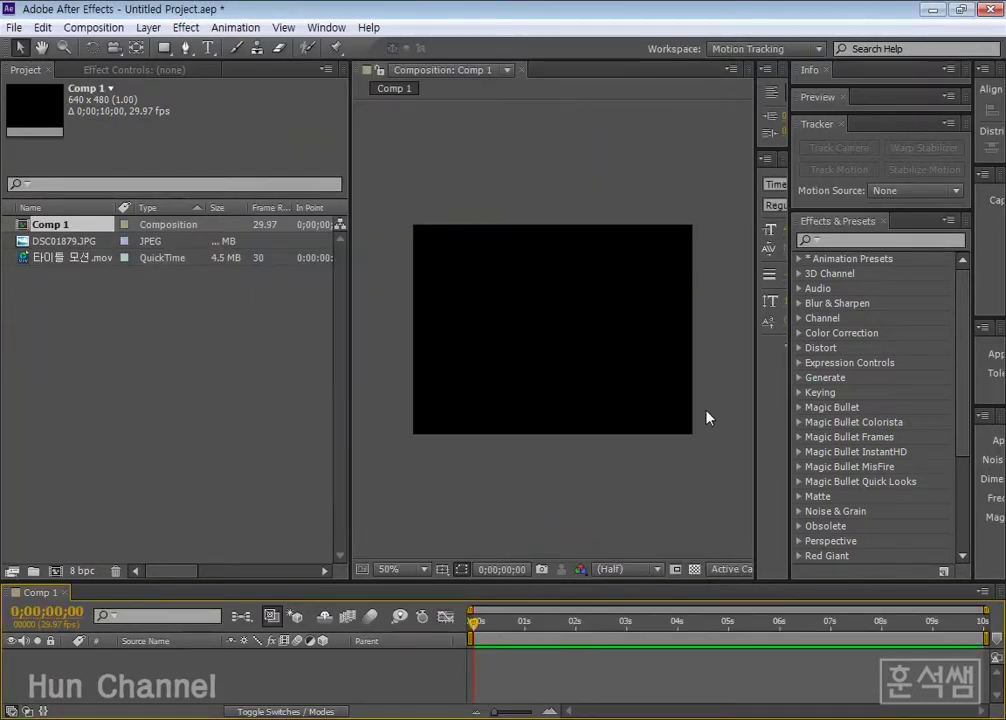
{"action": "left_click_drag", "start_coordinate": [60, 241], "coordinate": [128, 685]}
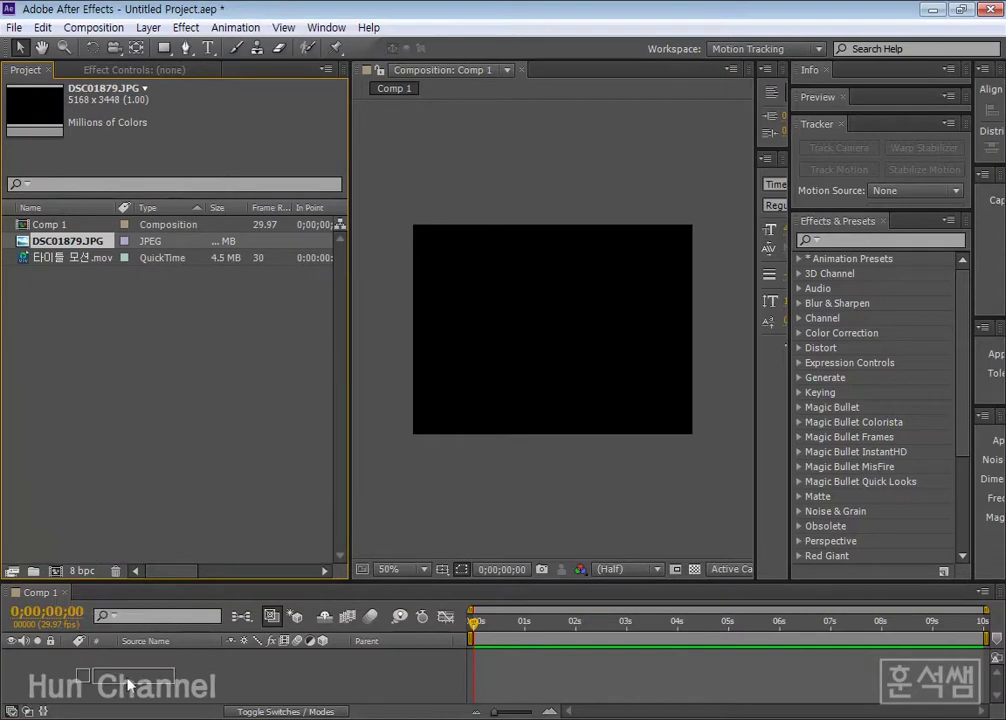
{"action": "key", "text": "s"}
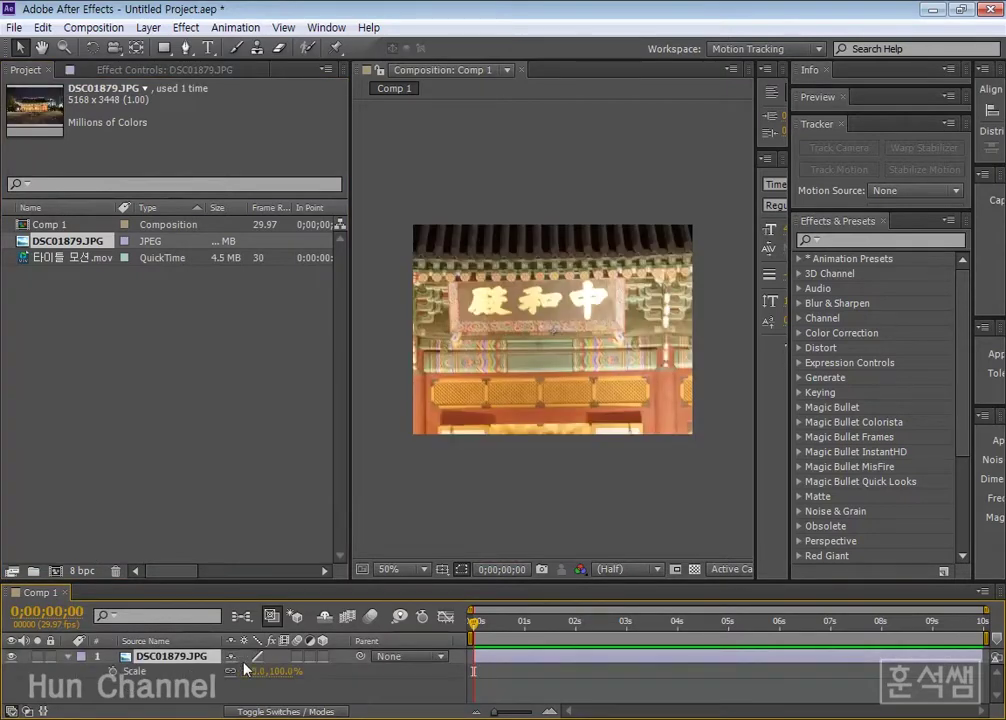
{"action": "left_click_drag", "start_coordinate": [280, 679], "coordinate": [203, 670]}
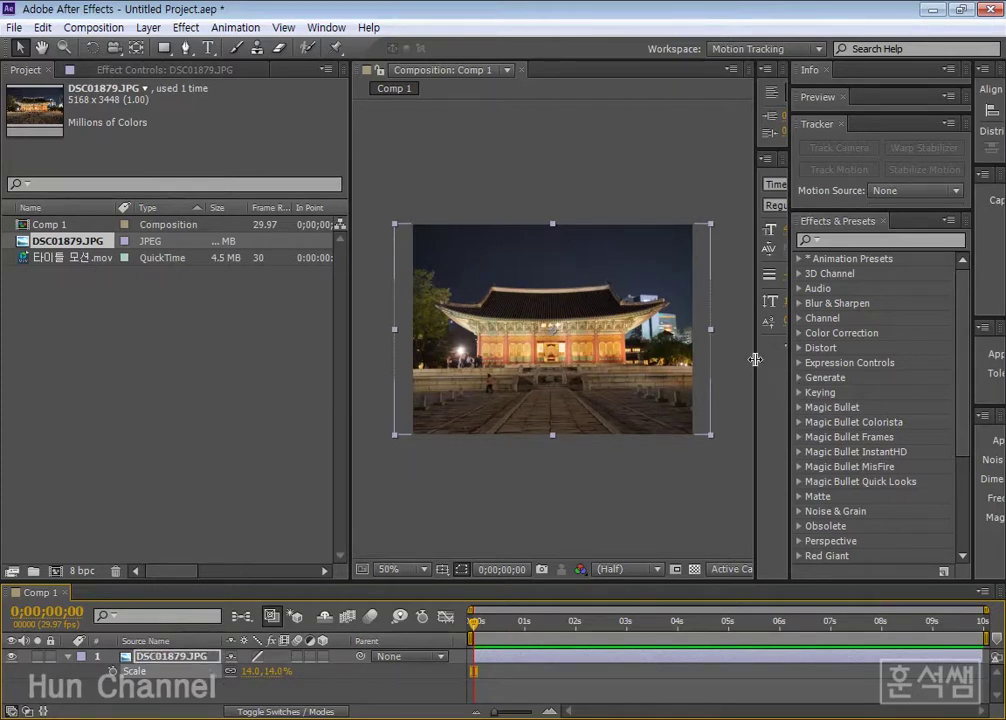
{"action": "left_click_drag", "start_coordinate": [758, 359], "coordinate": [866, 330]}
{"action": "left_click_drag", "start_coordinate": [86, 259], "coordinate": [157, 661]}
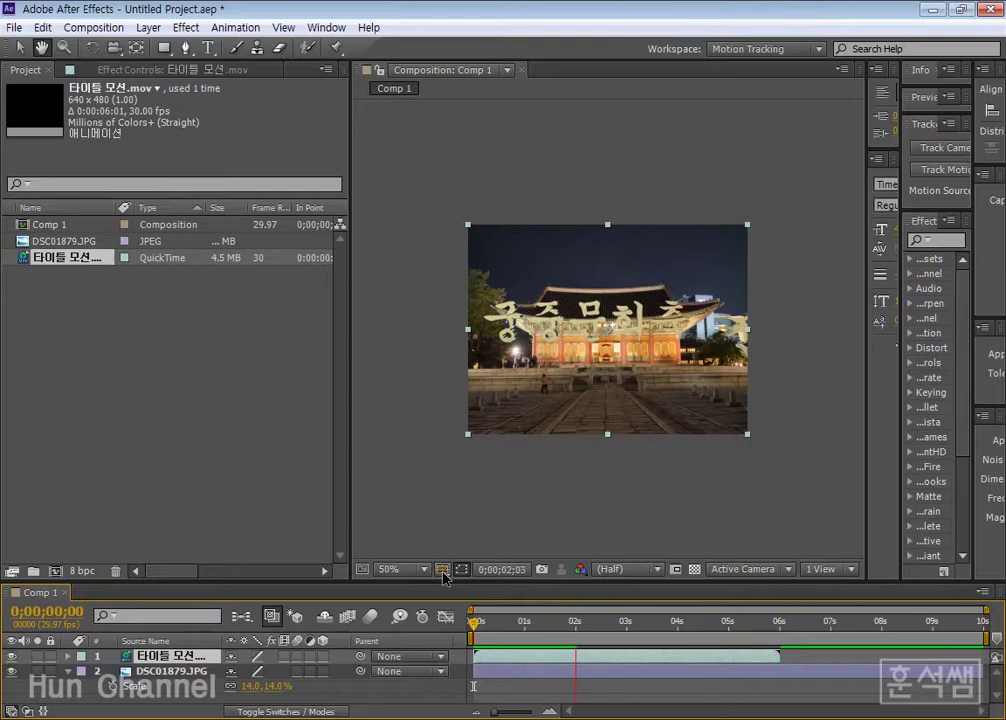
End the work area at about 6 s, set magnification to Fit, and preview the composite
{"action": "key", "text": "v"}
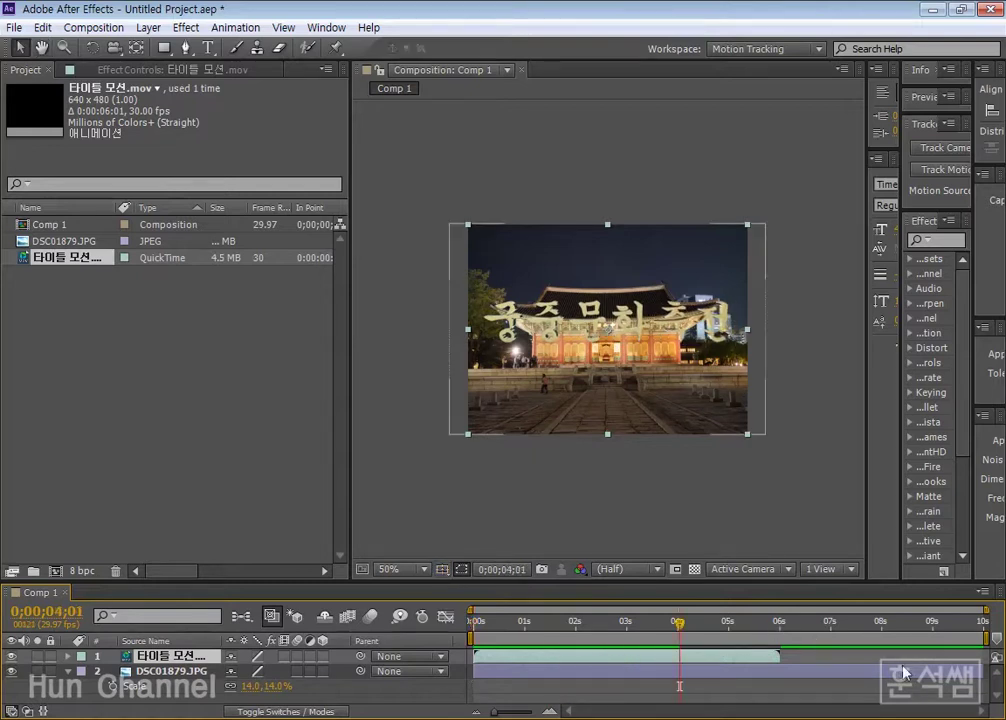
{"action": "left_click_drag", "start_coordinate": [987, 638], "coordinate": [781, 639]}
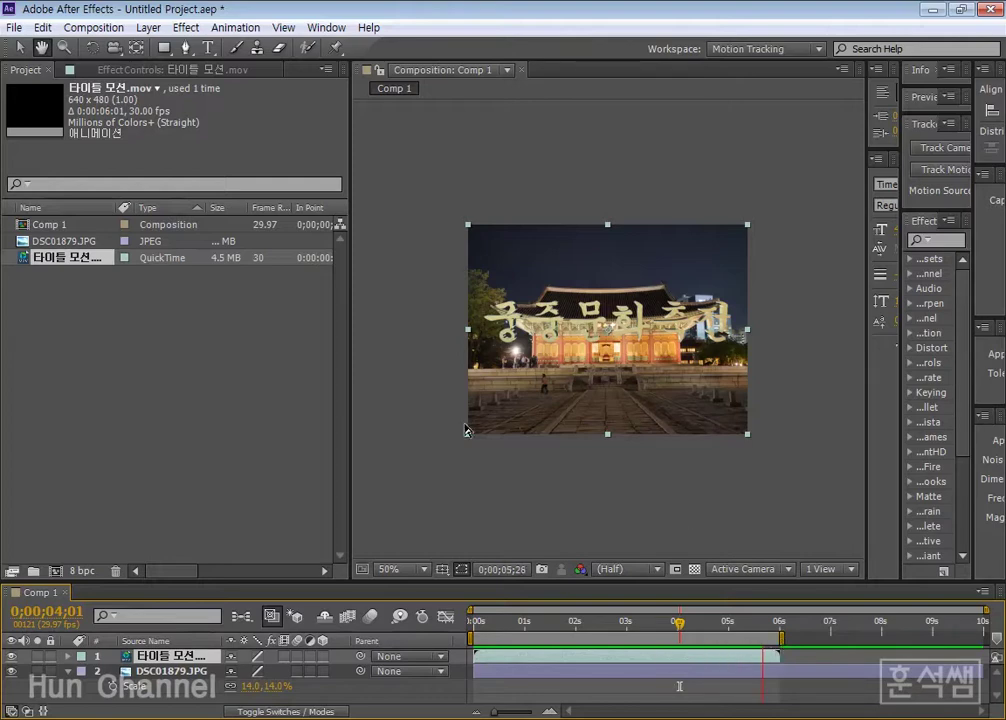
{"action": "key", "text": "space"}
{"action": "left_click", "coordinate": [404, 577]}
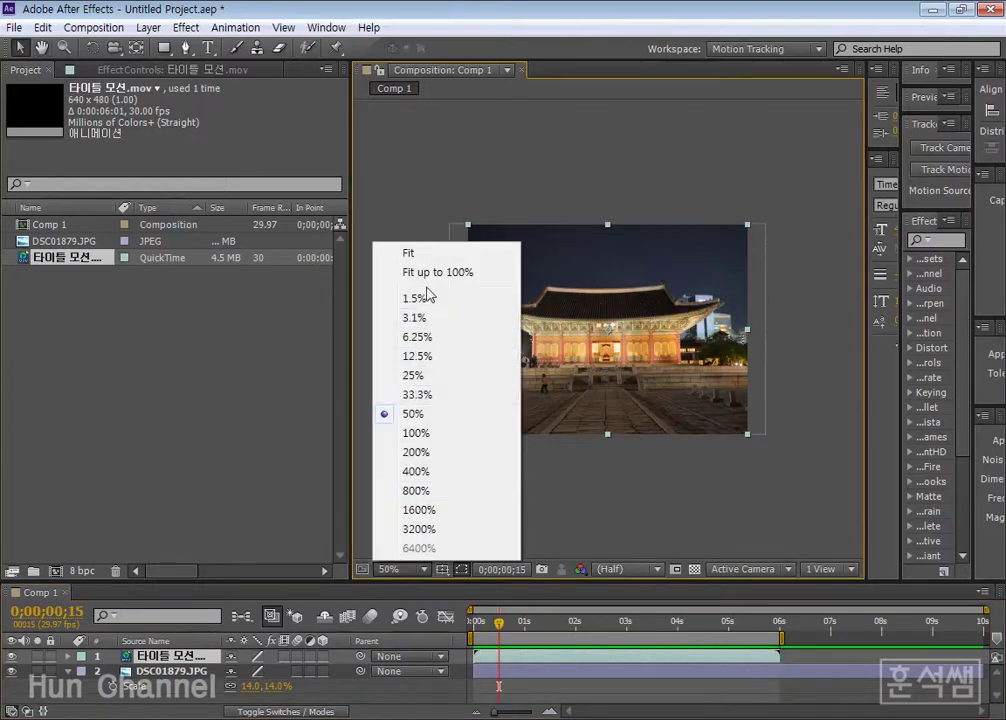
{"action": "left_click", "coordinate": [428, 253]}
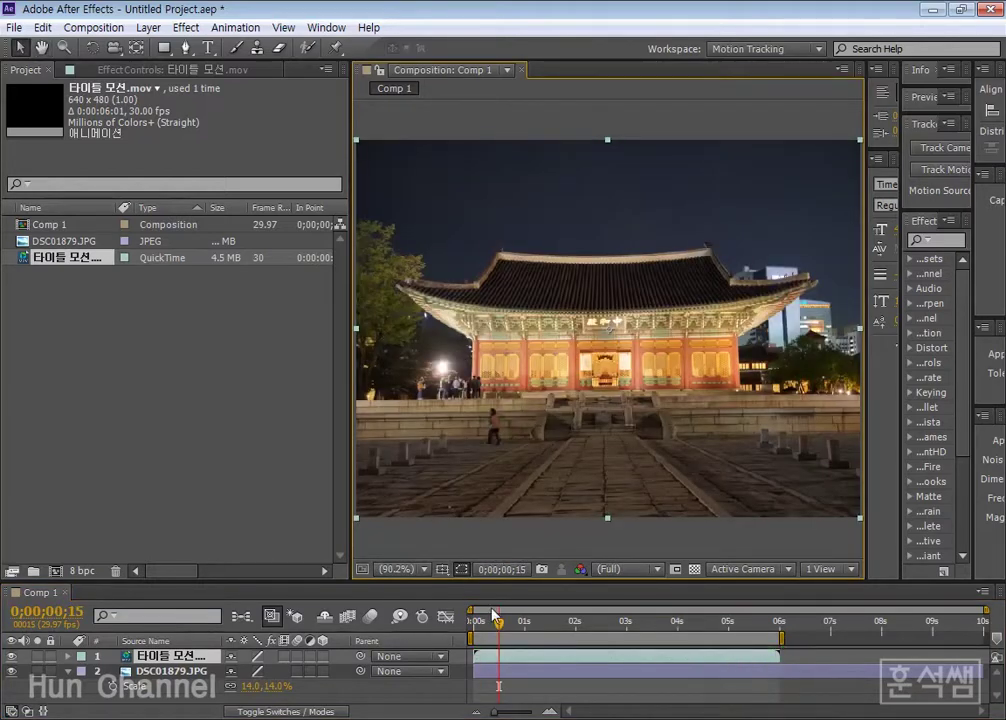
{"action": "key", "text": "space"}
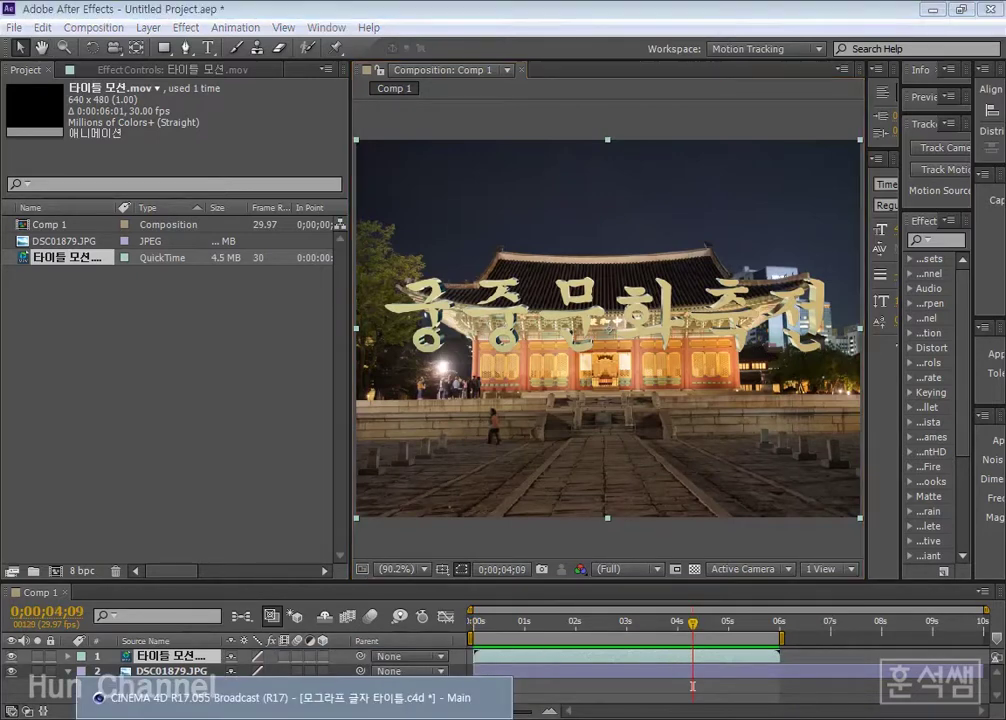
Return to Cinema 4D, minimize the Picture Viewer, and move the Render Settings window up
{"action": "left_click", "coordinate": [250, 697]}
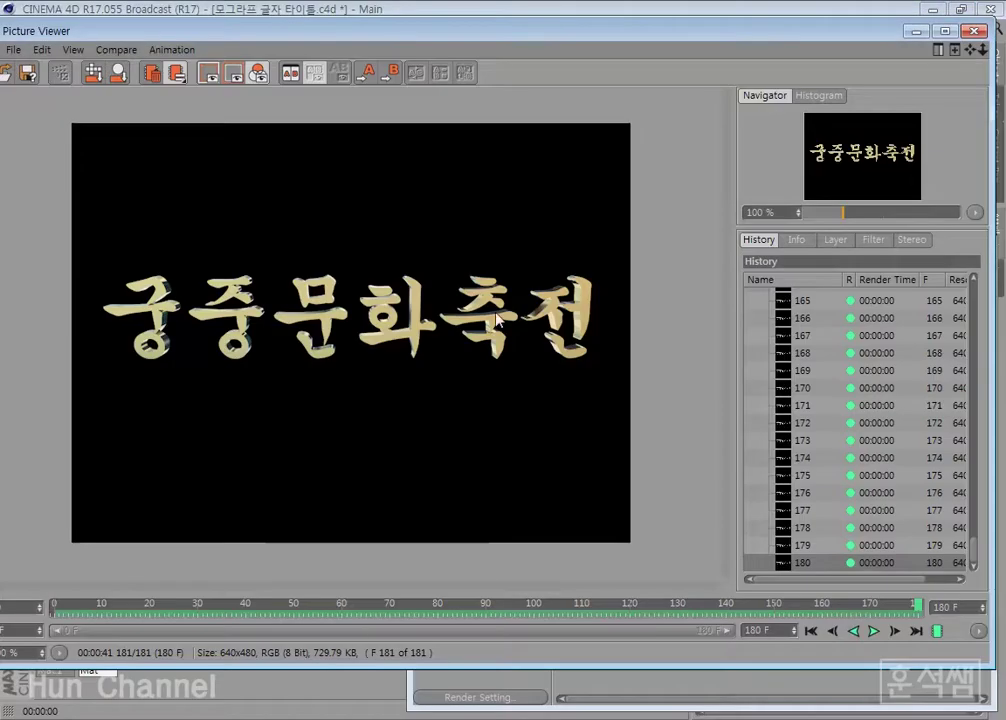
{"action": "left_click", "coordinate": [915, 31]}
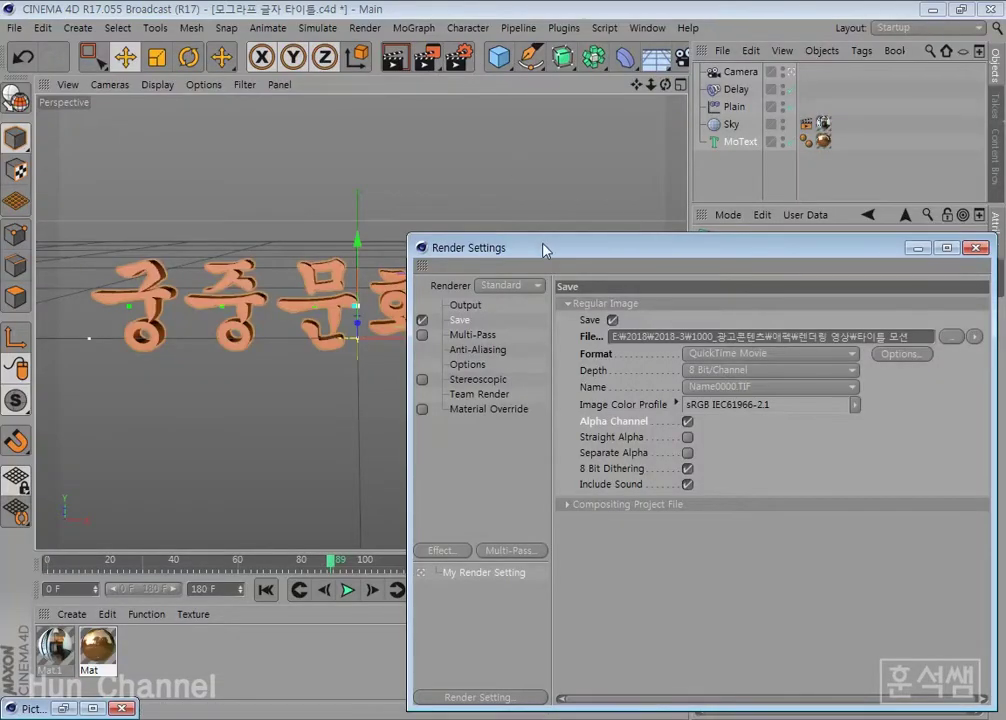
{"action": "left_click_drag", "start_coordinate": [543, 250], "coordinate": [504, 133]}
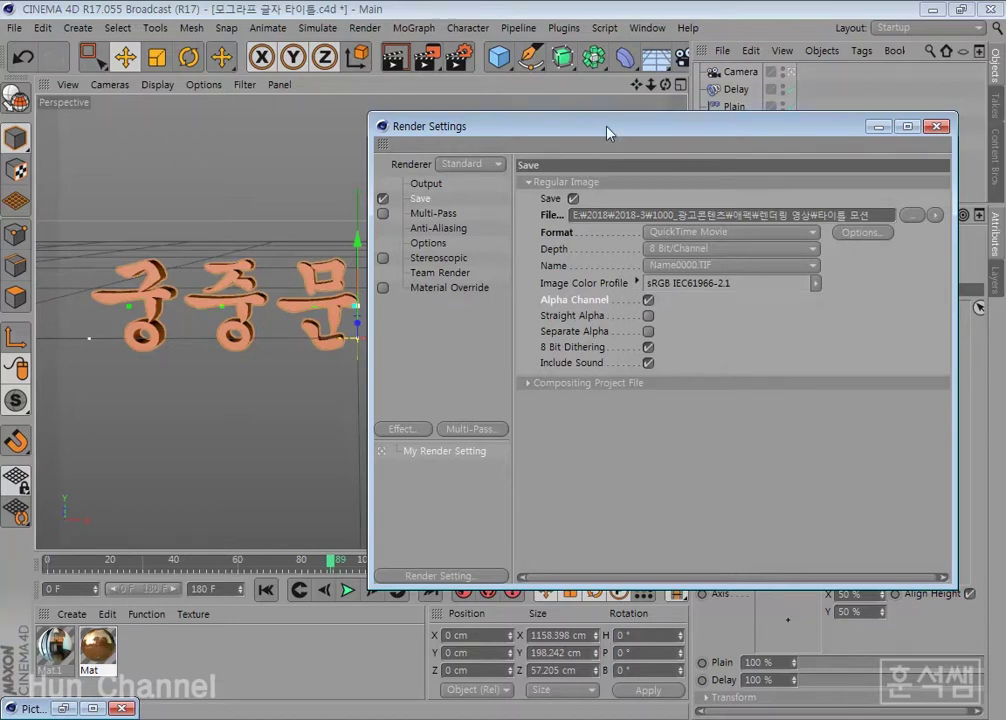
{"action": "left_click_drag", "start_coordinate": [541, 128], "coordinate": [561, 34]}
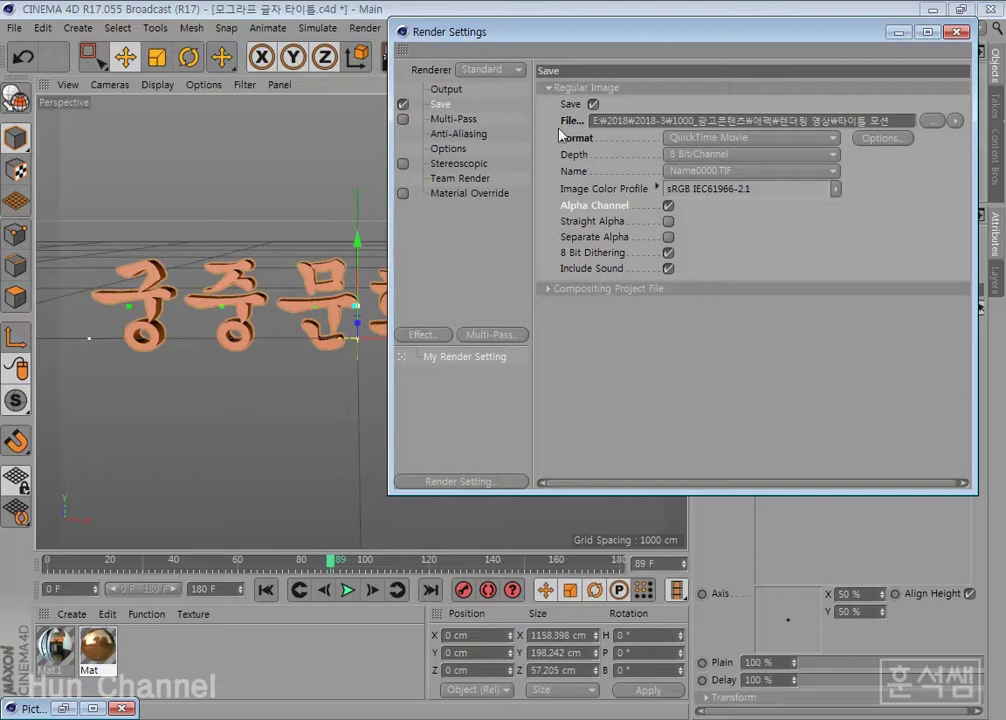
On the Output page, keep Frame Range at All Frames, 0 to 180 F
{"action": "left_click", "coordinate": [446, 89]}
{"action": "left_click", "coordinate": [700, 269]}
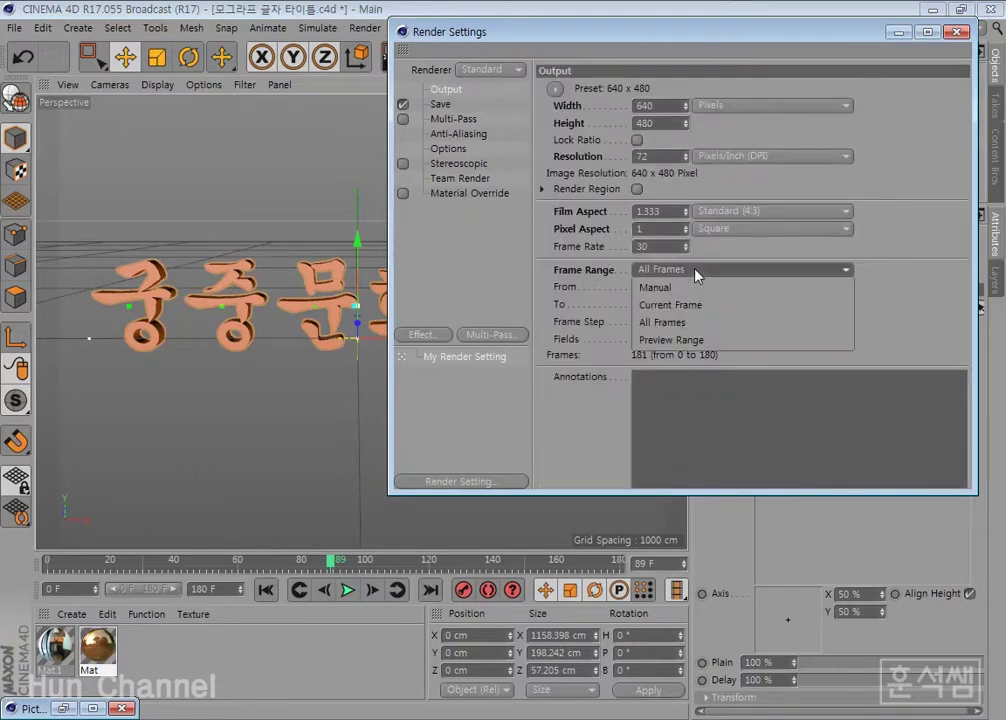
{"action": "left_click", "coordinate": [694, 330]}
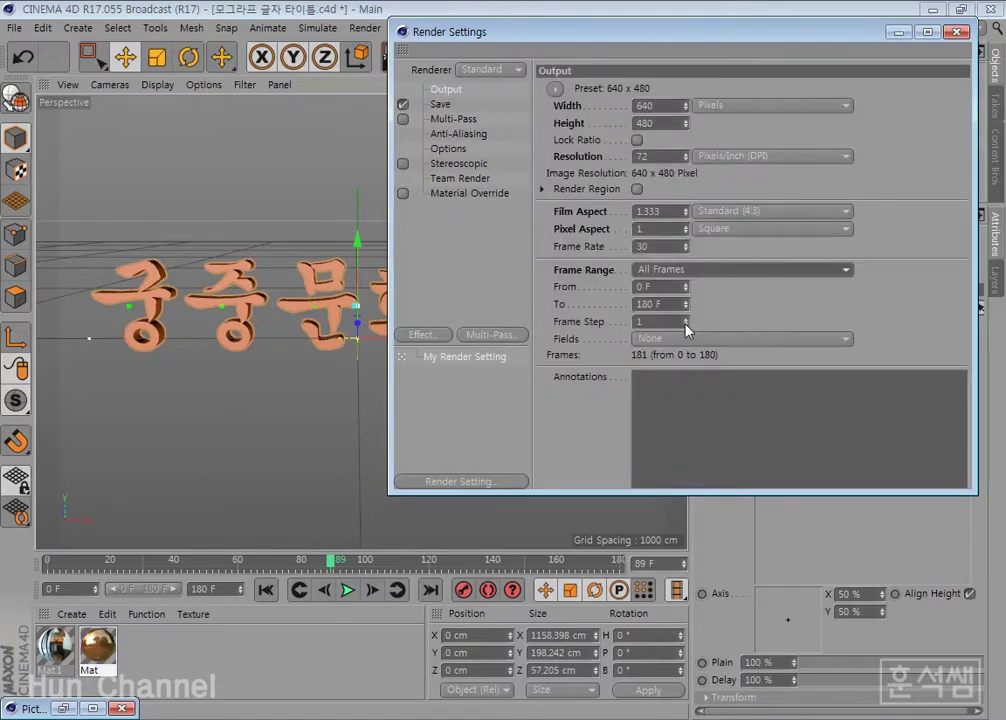
{"action": "left_click", "coordinate": [640, 304]}
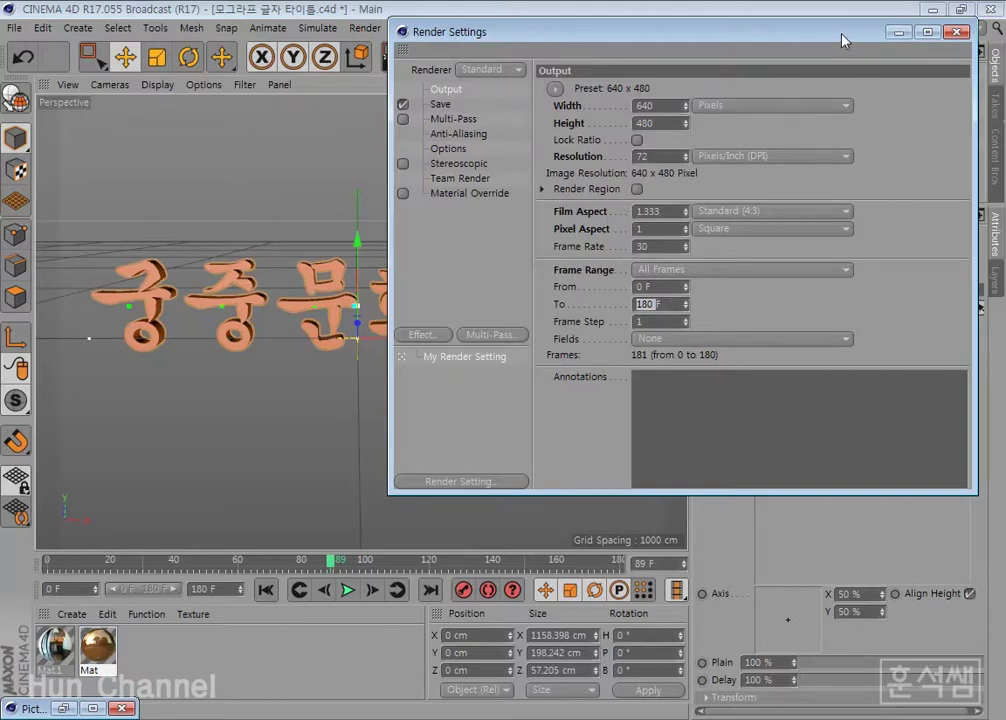
{"action": "mouse_move", "coordinate": [842, 38]}
{"action": "left_mouse_down"}
{"action": "mouse_move", "coordinate": [857, 210]}
{"action": "mouse_move", "coordinate": [856, 163]}
{"action": "mouse_move", "coordinate": [803, 231]}
{"action": "left_mouse_up"}
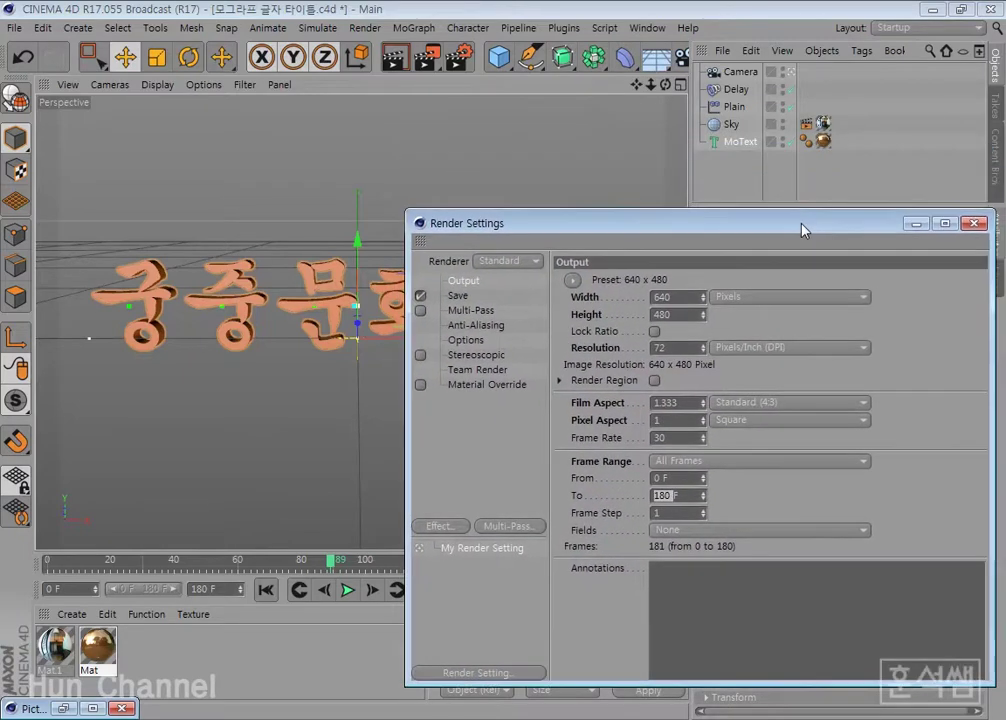
{"action": "key", "text": "Return"}
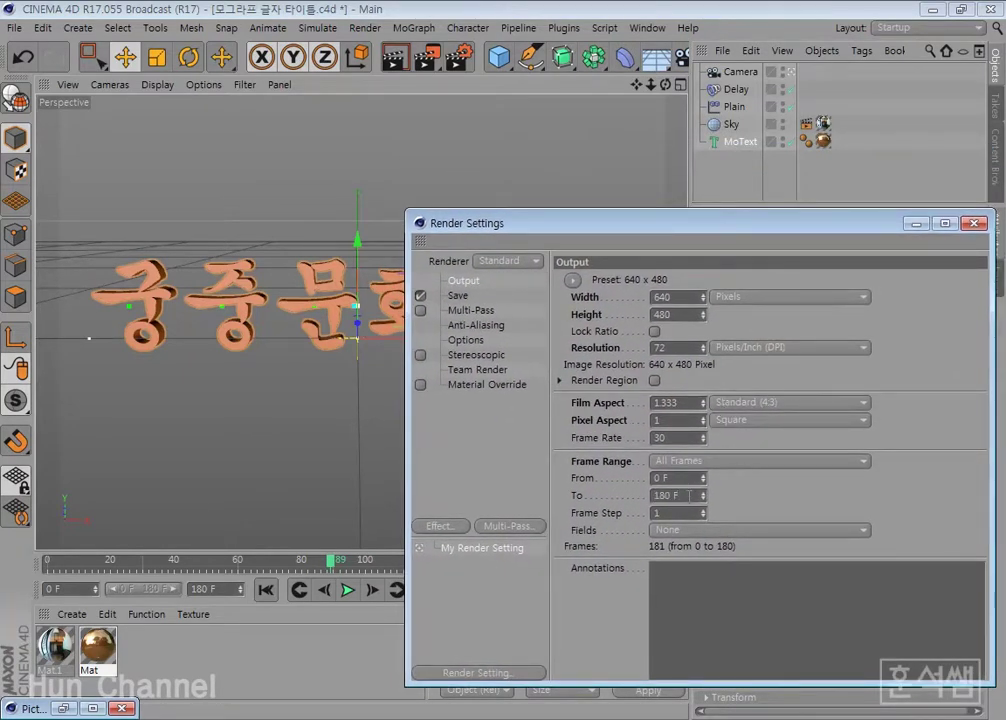